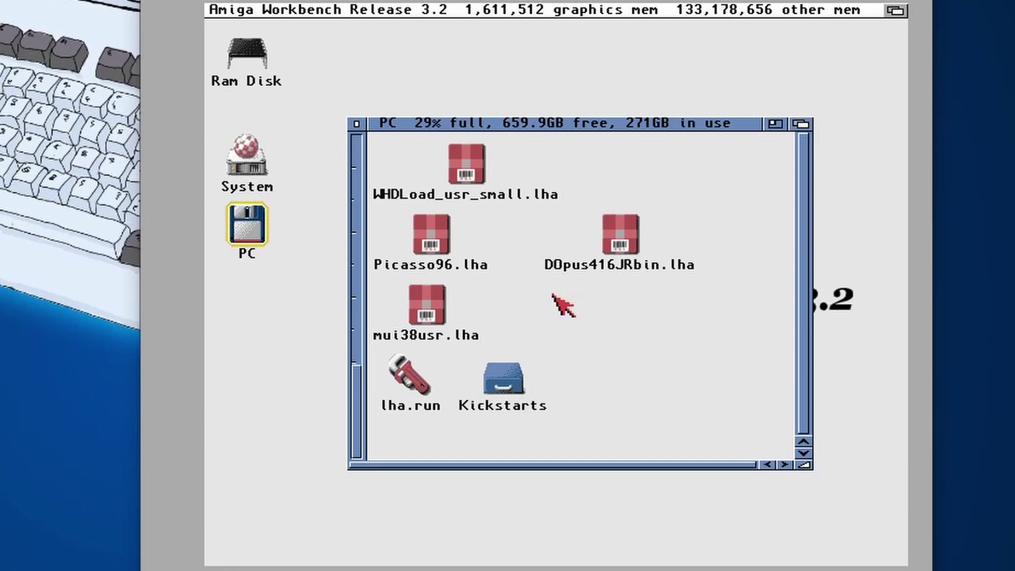
# Run the lha.run self-extractor via Execute and close its output window
pyautogui.click(415, 385)
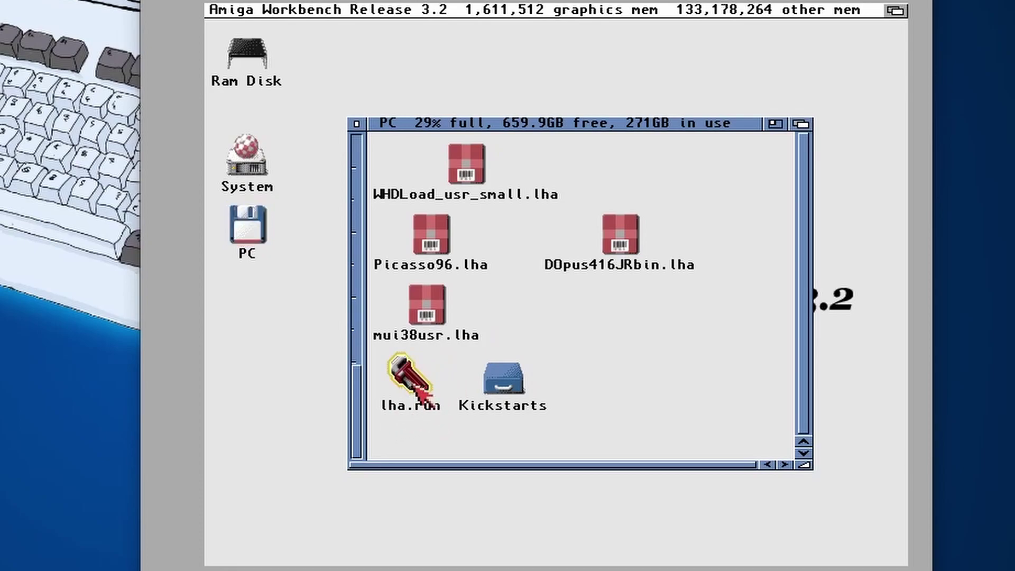
pyautogui.press('super+e')
pyautogui.click(455, 311)
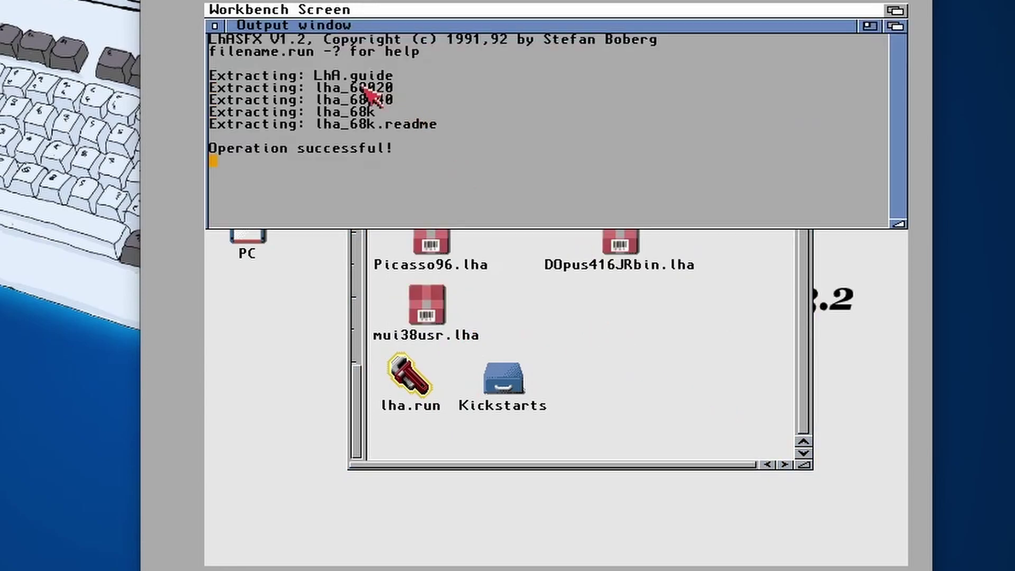
pyautogui.click(215, 25)
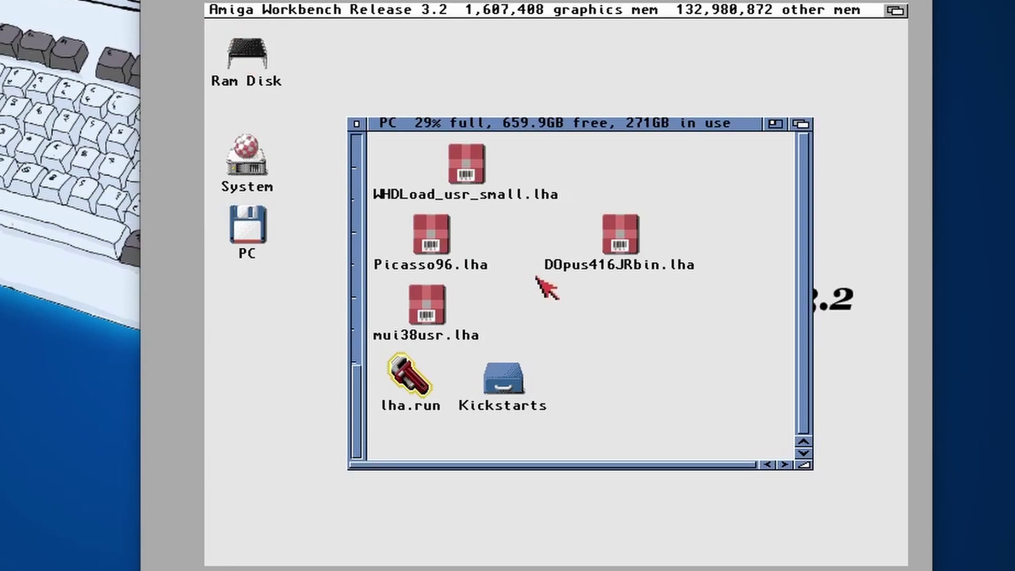
# Update the PC drawer and select the extracted lha_68020, lha_68040 and lha_68k tools
pyautogui.click(544, 289)
pyautogui.rightClick(335, 9)
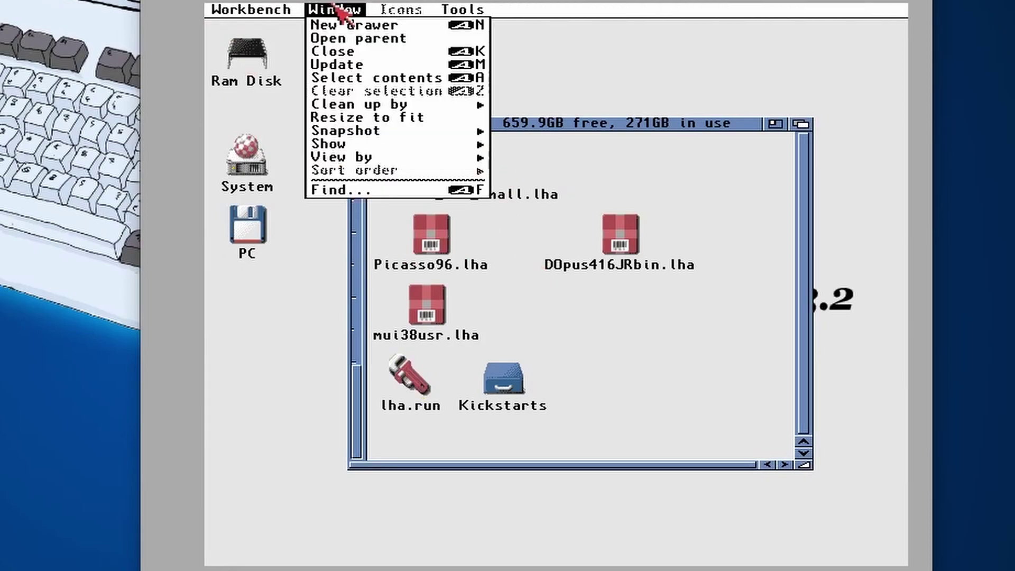
pyautogui.click(344, 65)
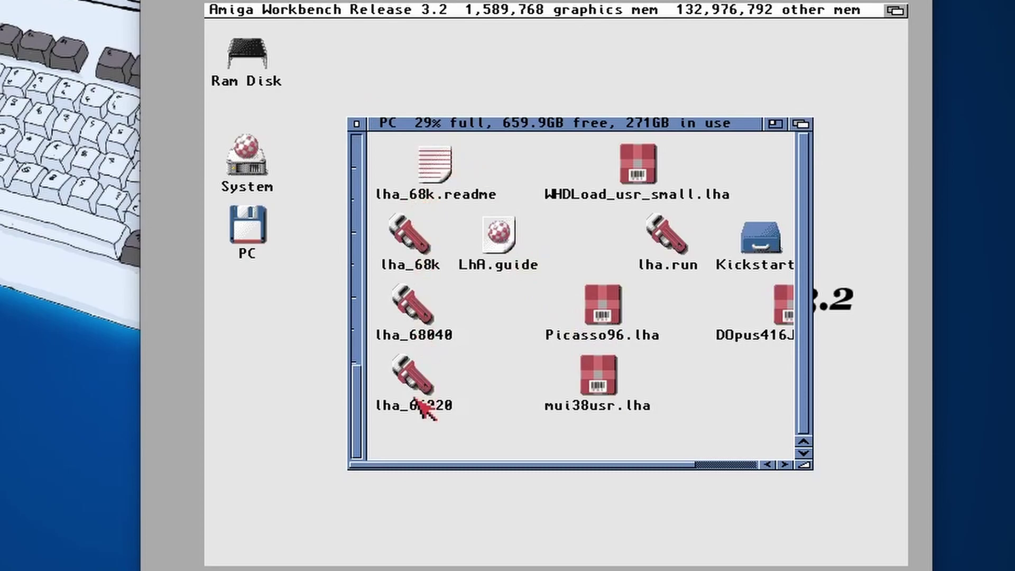
pyautogui.click(413, 376)
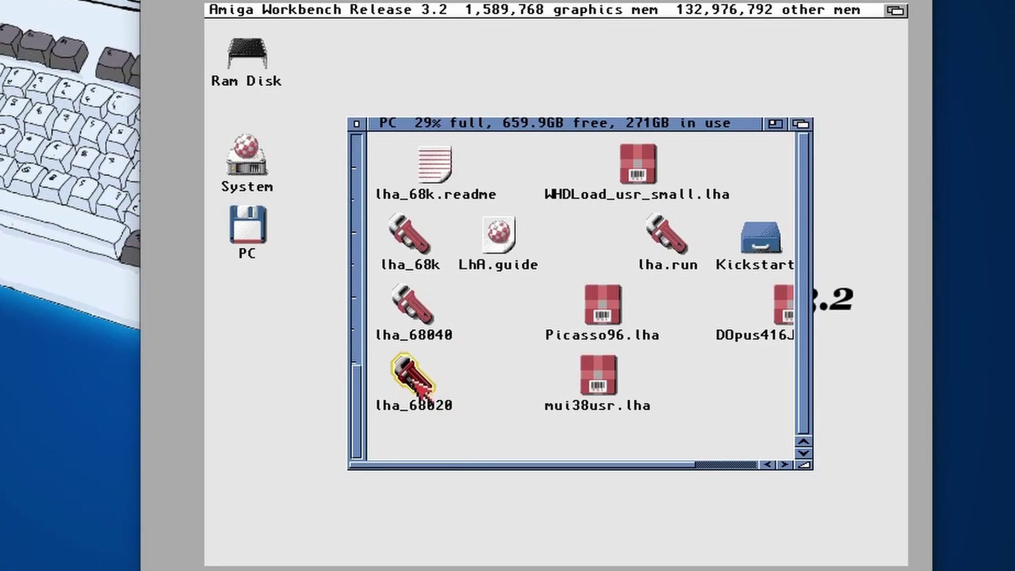
pyautogui.click(415, 306)
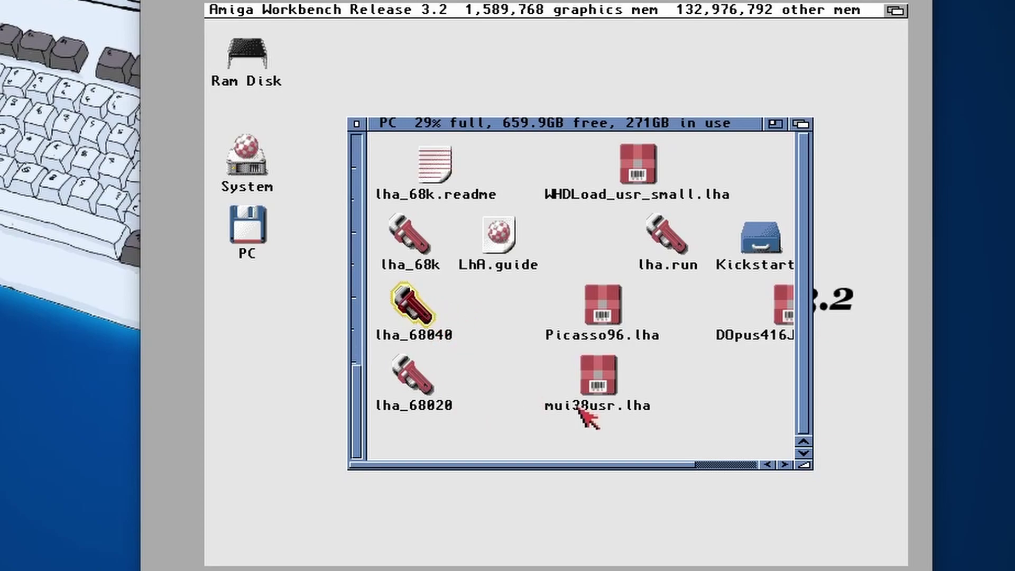
pyautogui.click(407, 233)
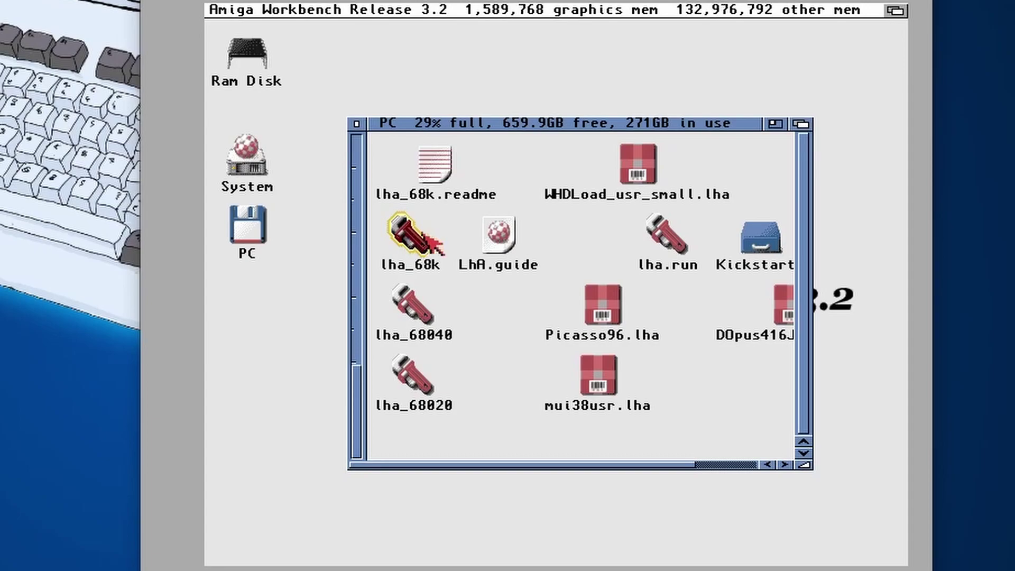
pyautogui.click(432, 386)
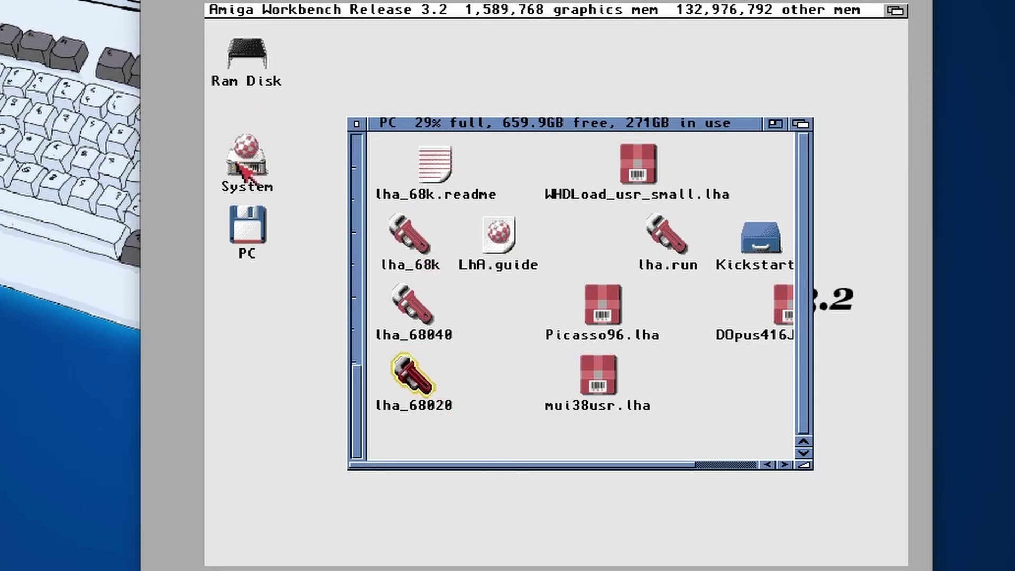
# Open System showing all files, then open and enlarge the C drawer
pyautogui.click(258, 164)
pyautogui.doubleClick(258, 163)
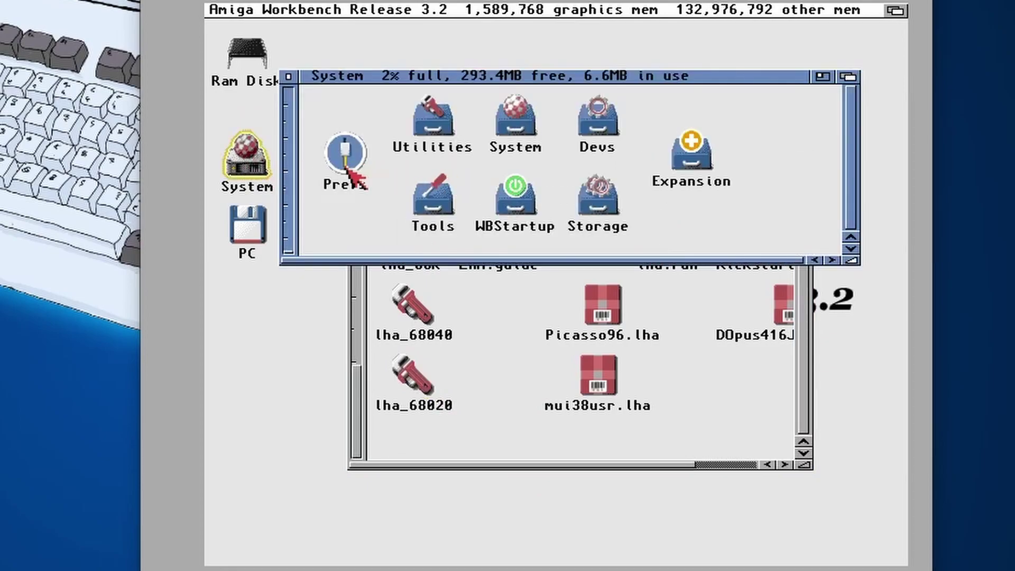
pyautogui.rightClick(337, 10)
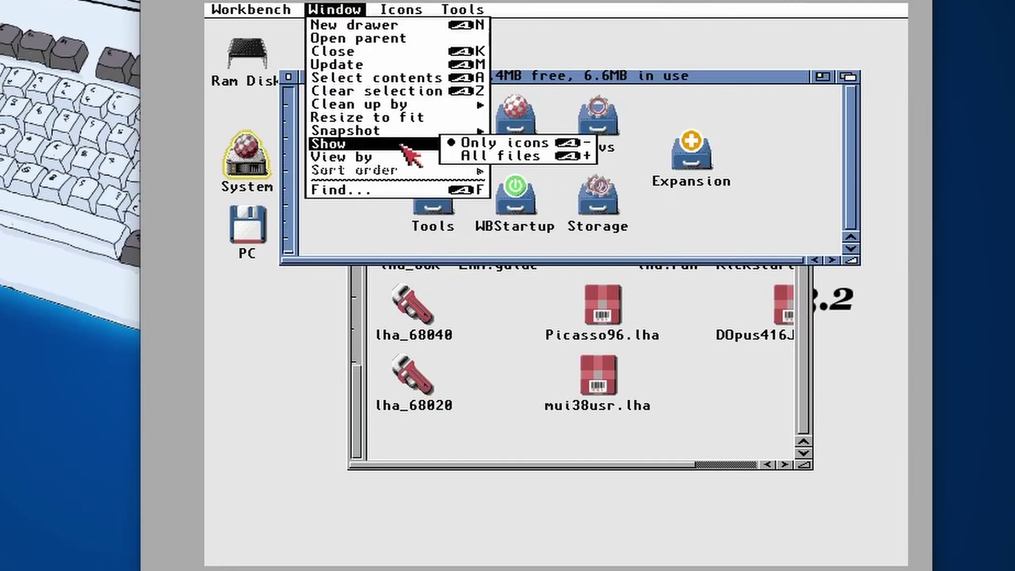
pyautogui.rightClick(500, 154)
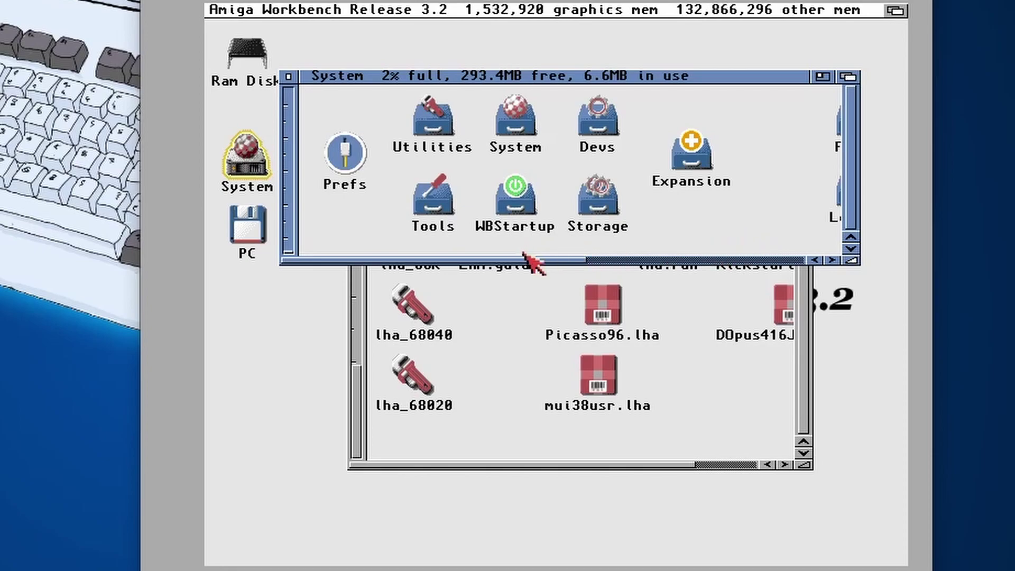
pyautogui.moveTo(532, 260); pyautogui.dragTo(695, 260)
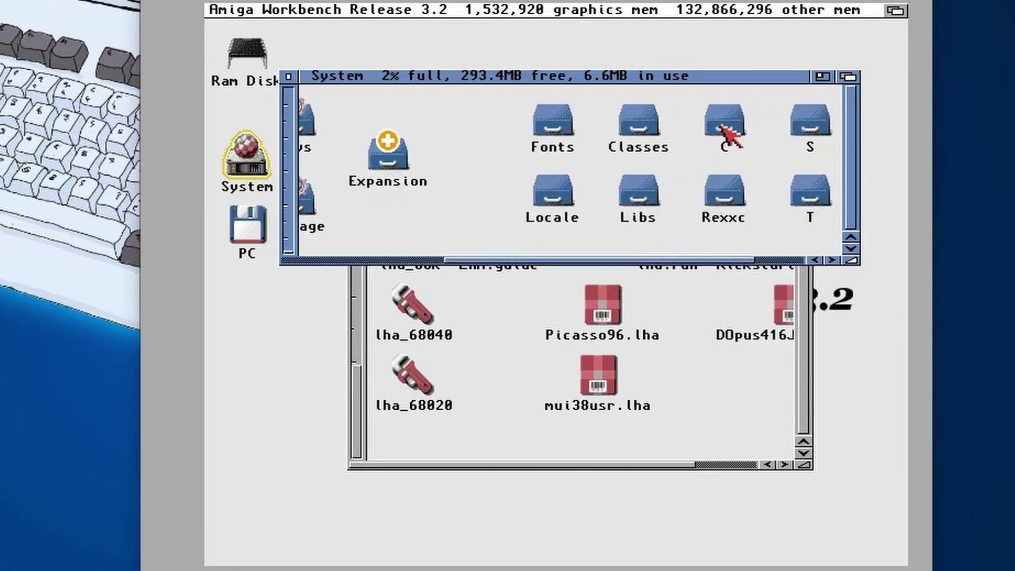
pyautogui.doubleClick(731, 140)
pyautogui.moveTo(832, 130); pyautogui.dragTo(840, 226)
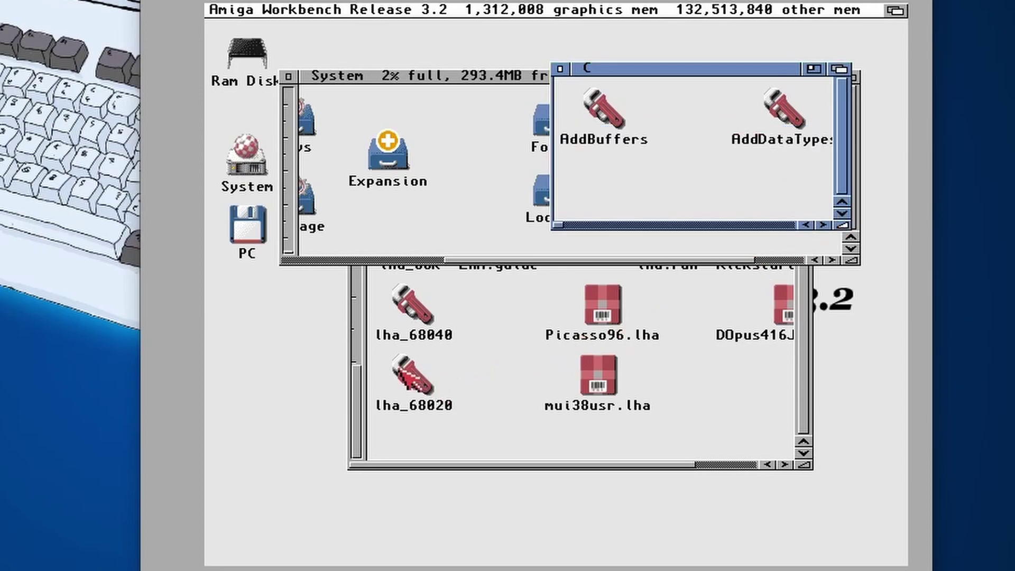
# Copy lha_68020 into the C drawer and update its contents
pyautogui.moveTo(412, 376); pyautogui.dragTo(684, 114)
pyautogui.click(659, 80)
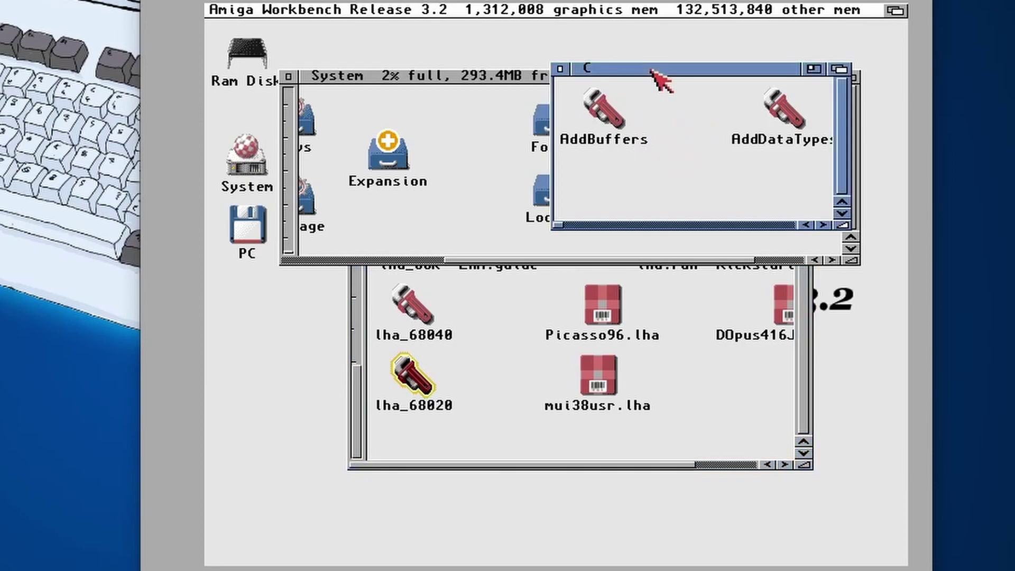
pyautogui.rightClick(457, 14)
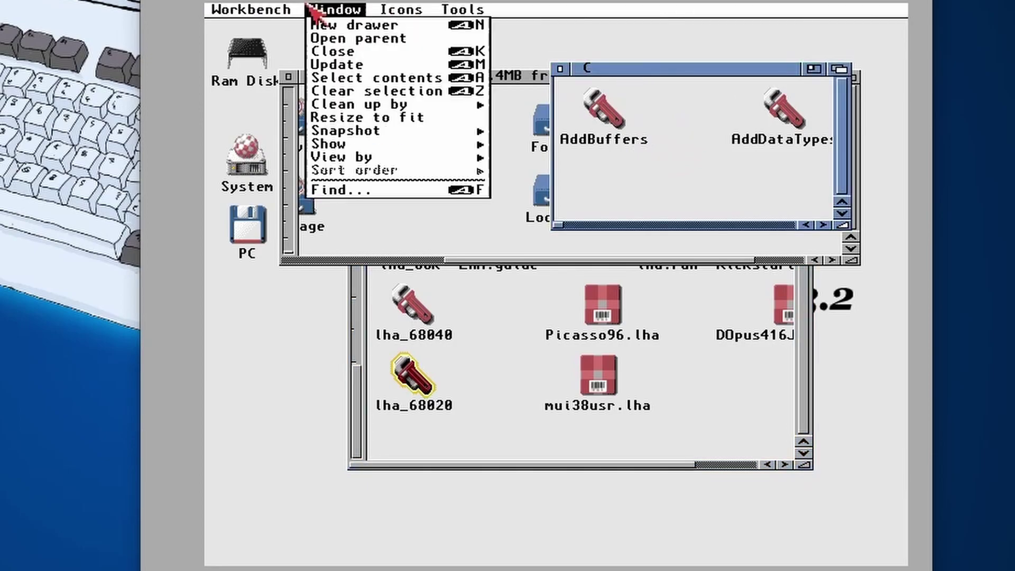
pyautogui.click(351, 66)
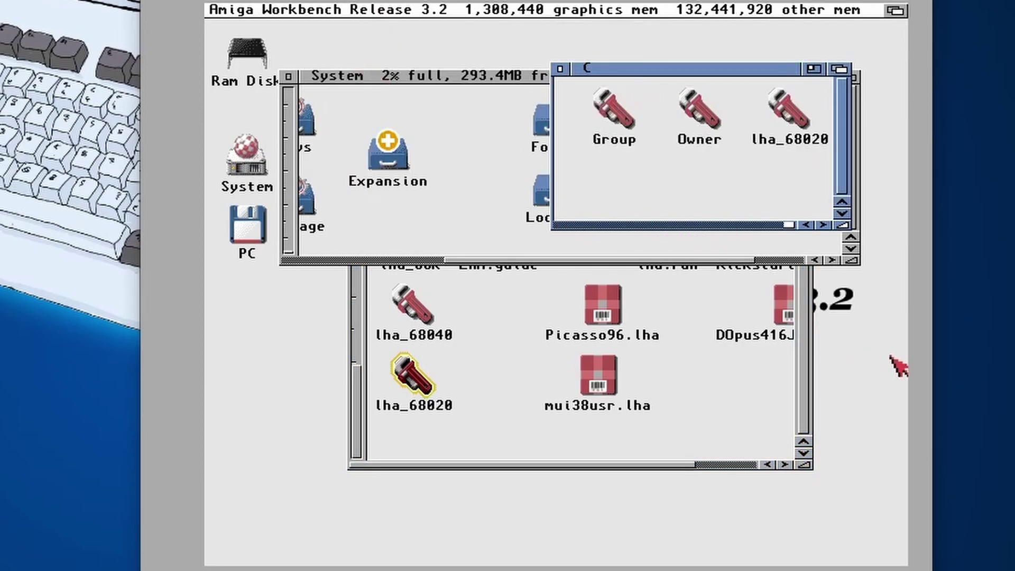
# Rename the lha_68020 copy in C to lha
pyautogui.click(791, 114)
pyautogui.rightClick(800, 111)
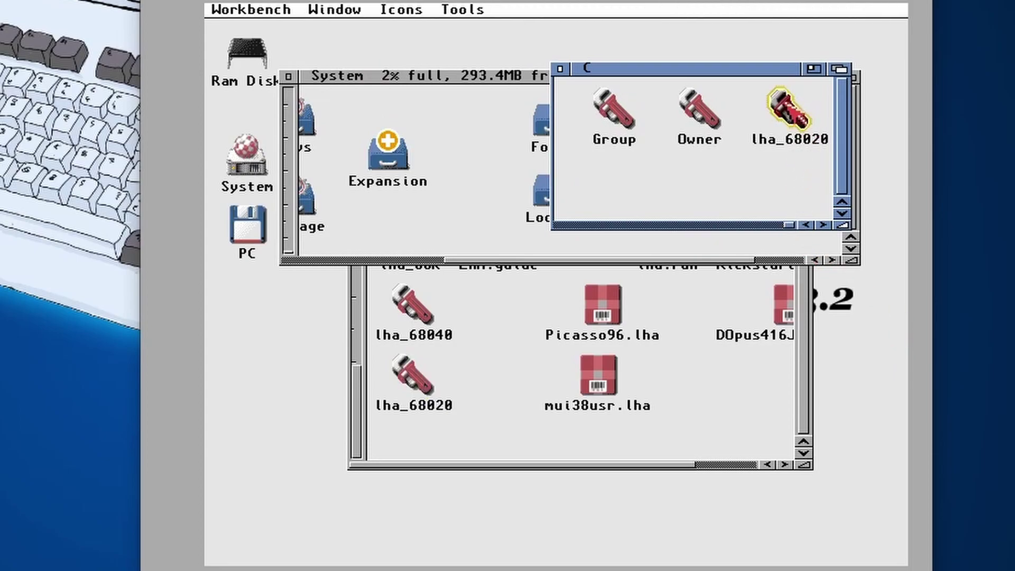
pyautogui.moveTo(399, 10)
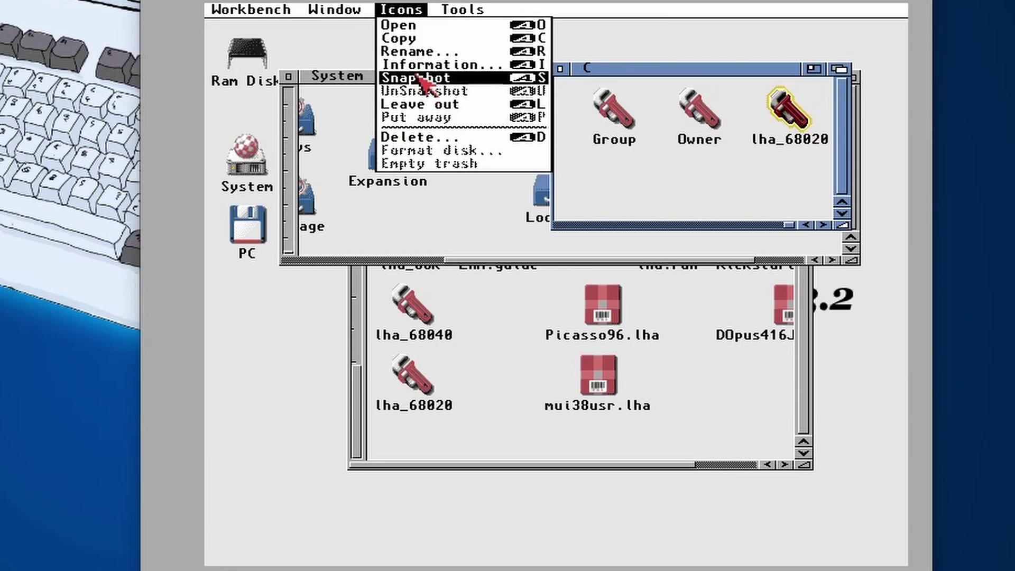
pyautogui.rightClick(418, 51)
pyautogui.press('Right')
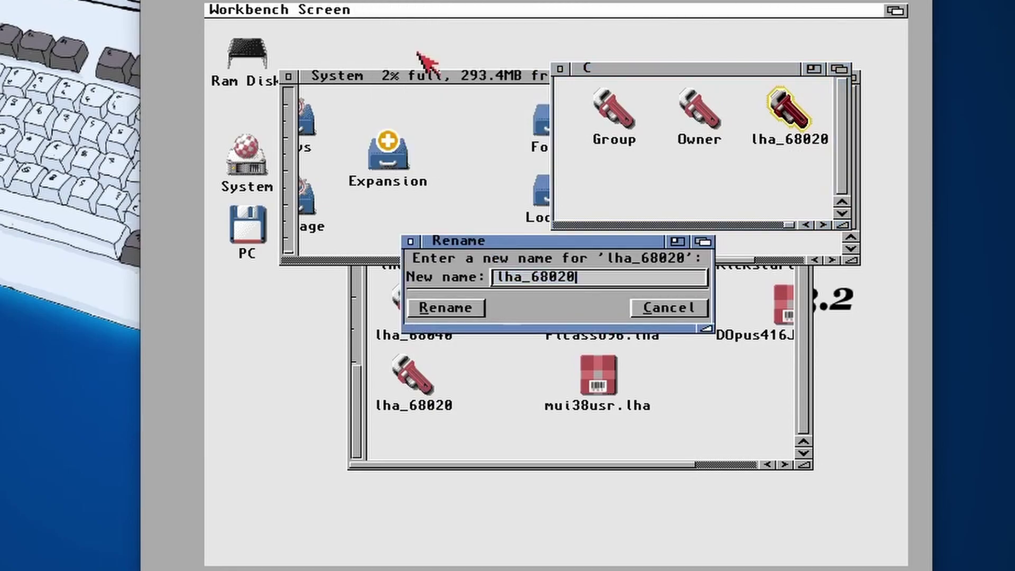
pyautogui.press('BackSpace')
pyautogui.press('BackSpace')
pyautogui.press('BackSpace')
pyautogui.press('BackSpace')
pyautogui.press('BackSpace')
pyautogui.press('BackSpace')
pyautogui.press('Return')
pyautogui.rightClick(267, 11)
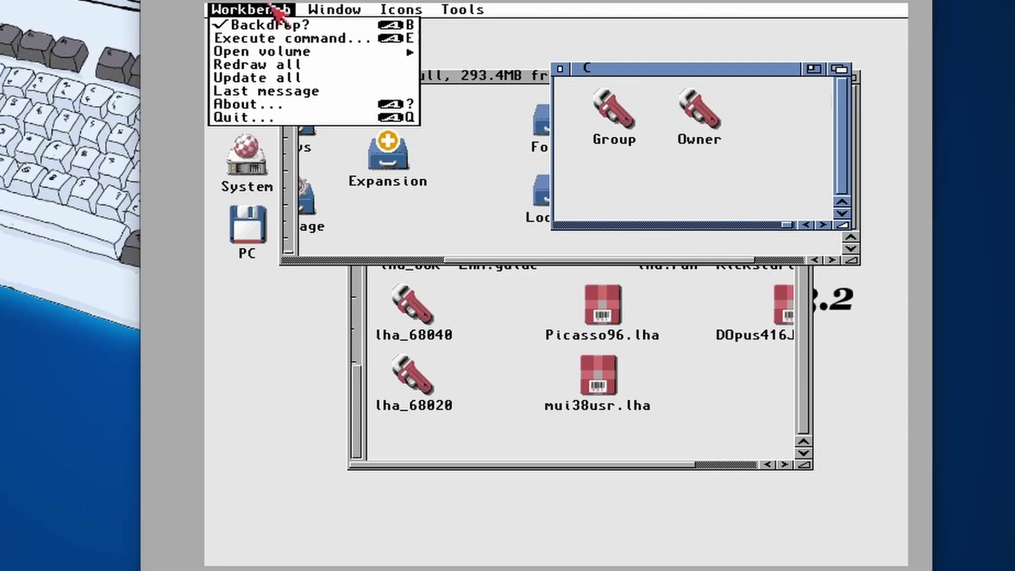
# Open a newshell and run lha to confirm it prints the LhA 2.15 usage
pyautogui.rightClick(278, 41)
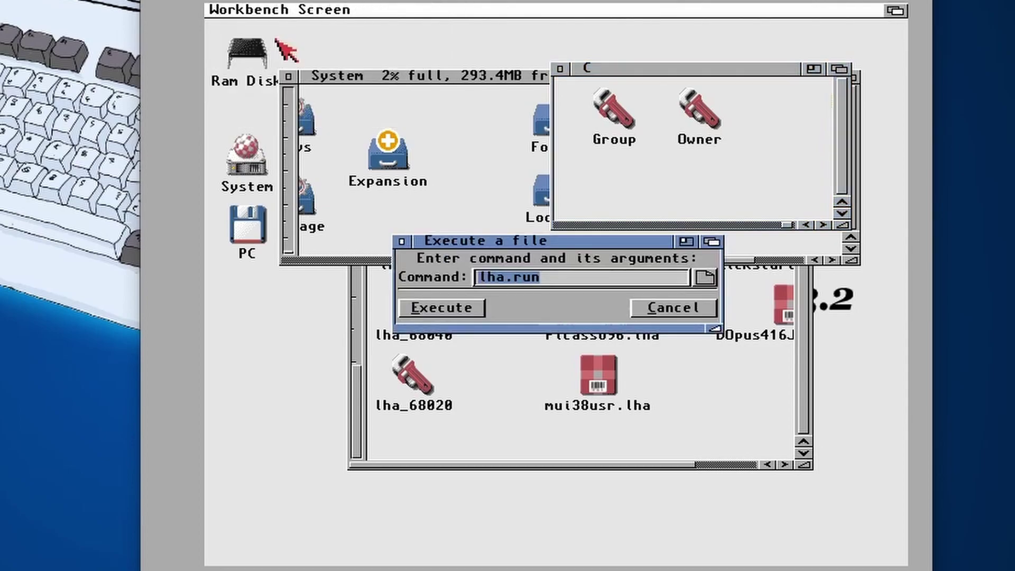
pyautogui.write('newshell')
pyautogui.press('Return')
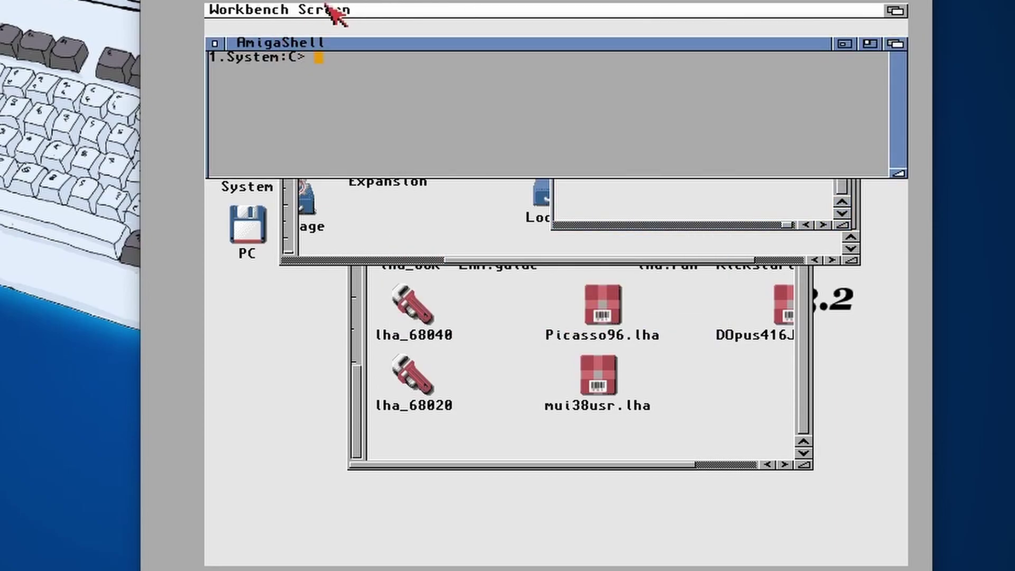
pyautogui.write('lha')
pyautogui.press('Return')
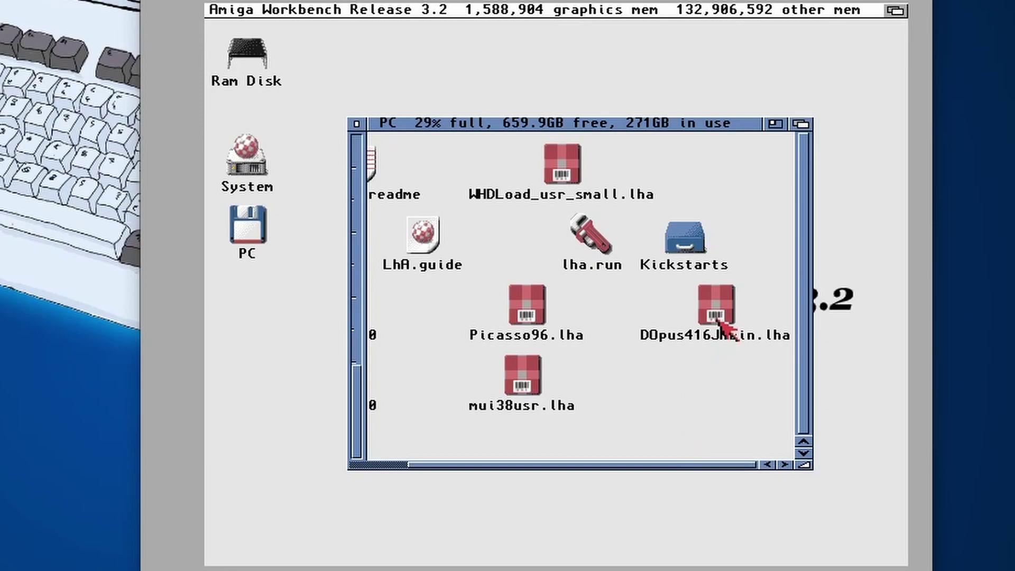
# Open a new shell in PC: with DOpus416JRbin.lha selected
pyautogui.doubleClick(713, 299)
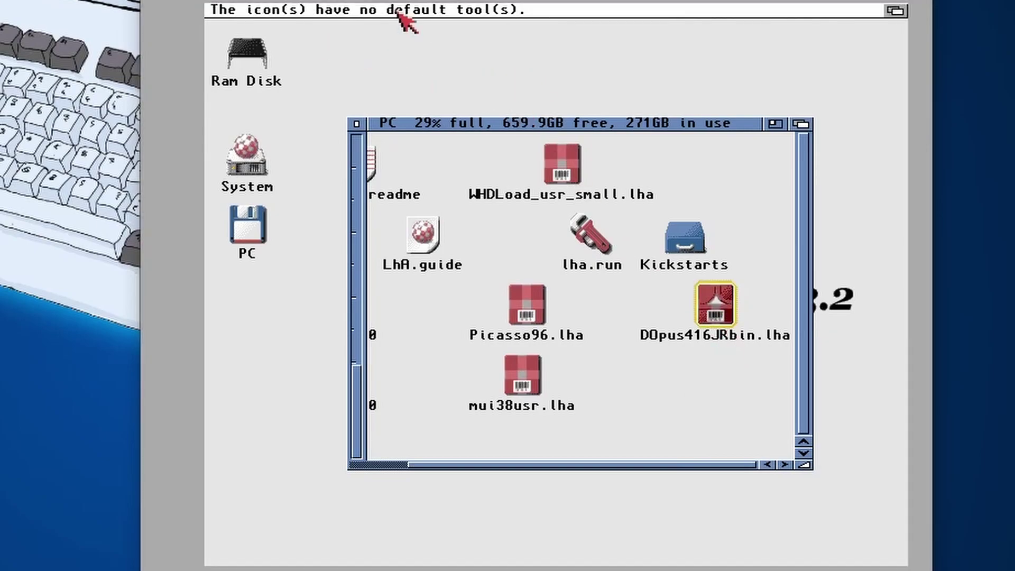
pyautogui.click(664, 399)
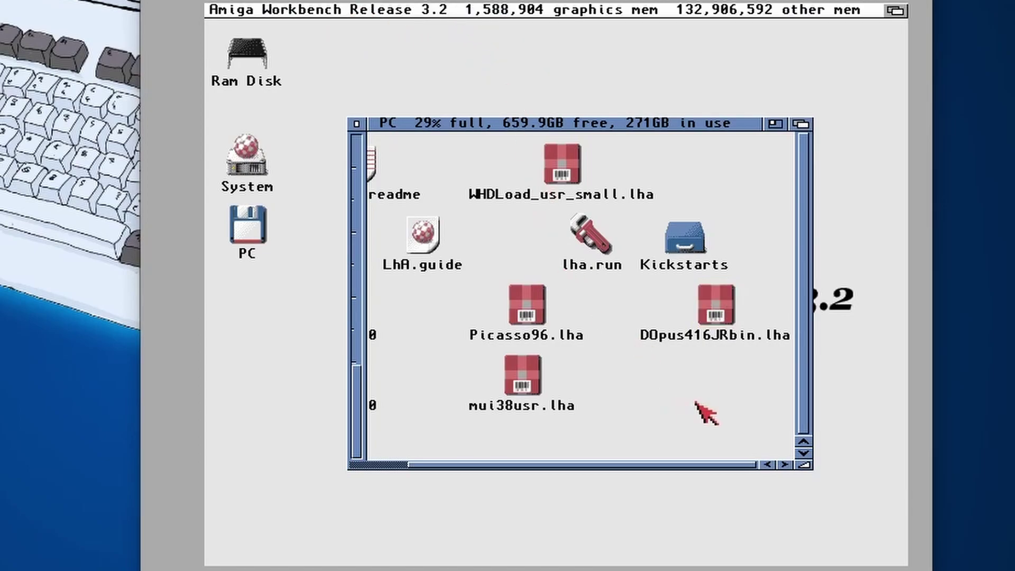
pyautogui.click(710, 311)
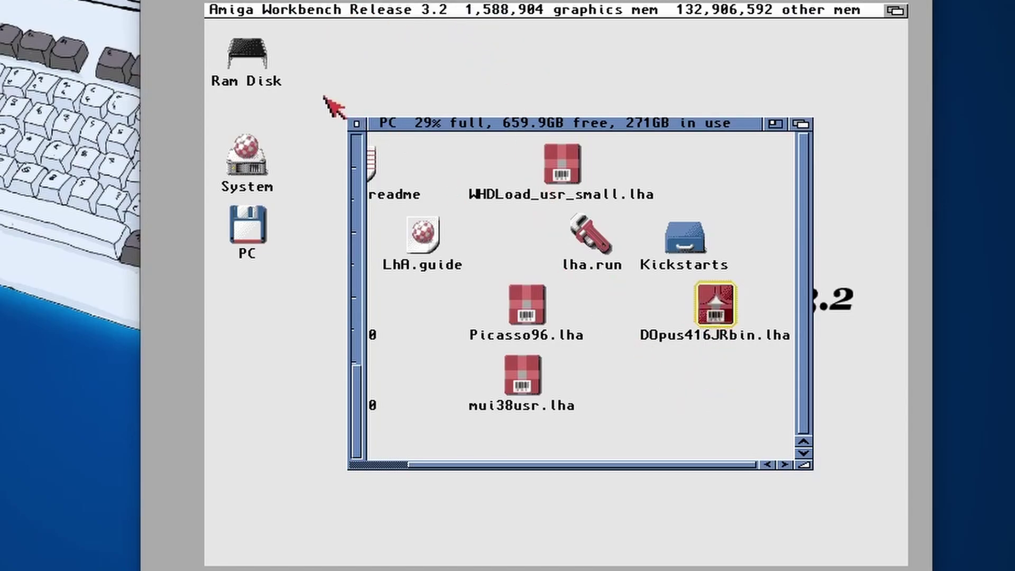
pyautogui.rightClick(253, 15)
pyautogui.click(284, 38)
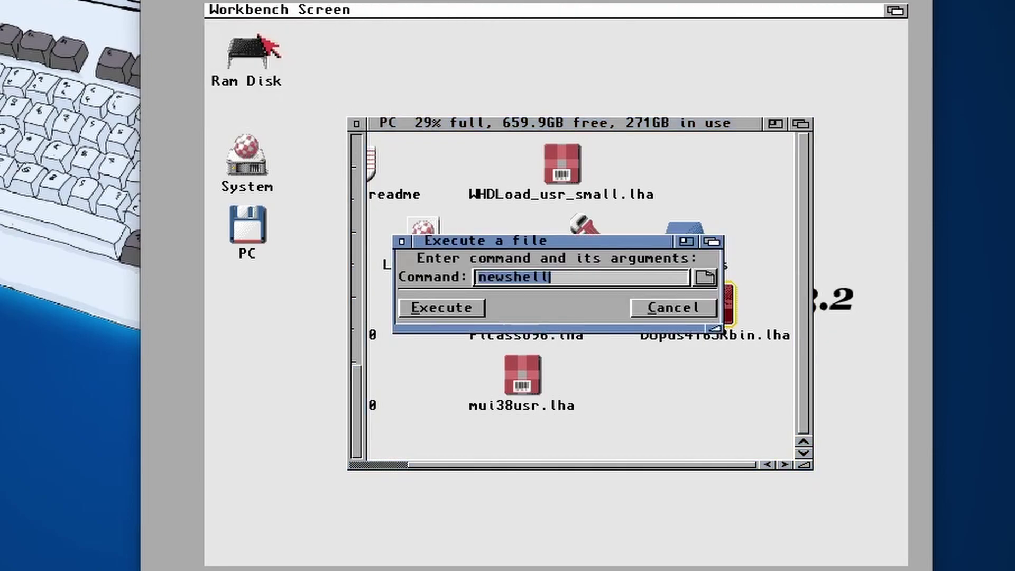
pyautogui.press('Return')
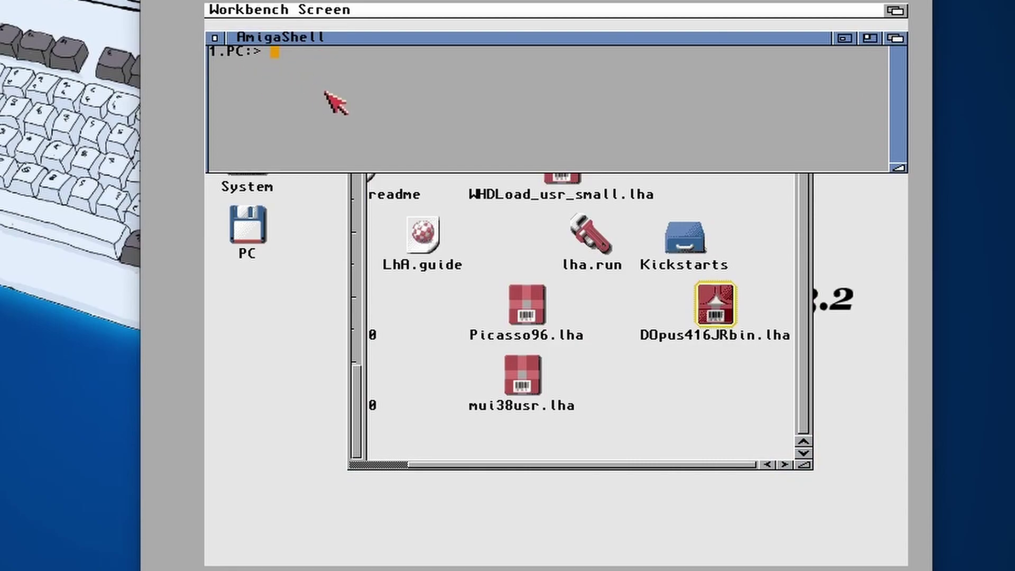
# Run 'lha x DOpus416JRbin.lha RAM:' to extract the 72 files into RAM
pyautogui.write('lha x DP')
pyautogui.press('BackSpace')
pyautogui.write('O')
pyautogui.press('Tab')
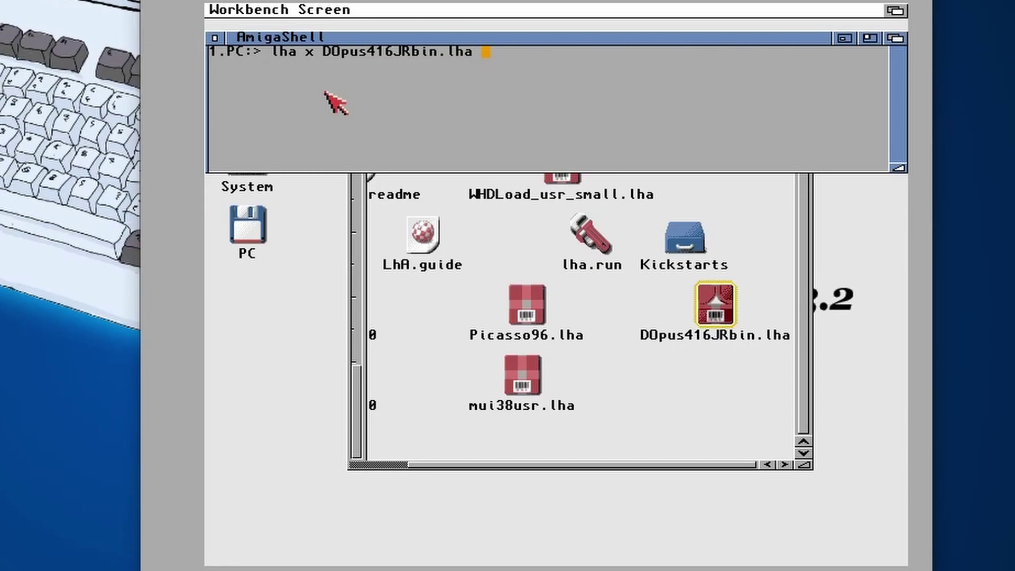
pyautogui.write('RAM:')
pyautogui.press('Return')
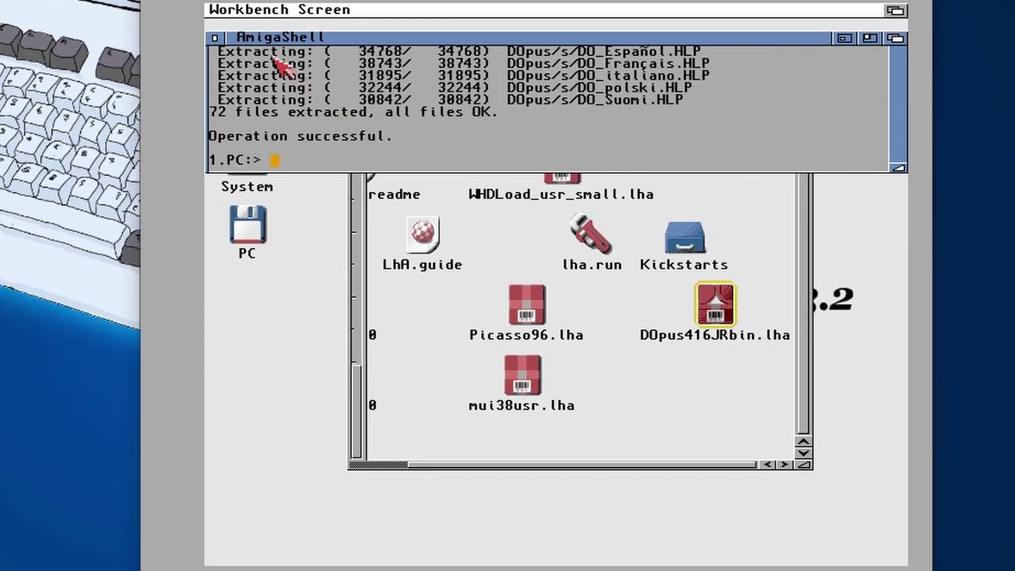
# Open Ram Disk's DOpus drawer and launch the Directory Opus Install program
pyautogui.moveTo(262, 303); pyautogui.dragTo(263, 303)
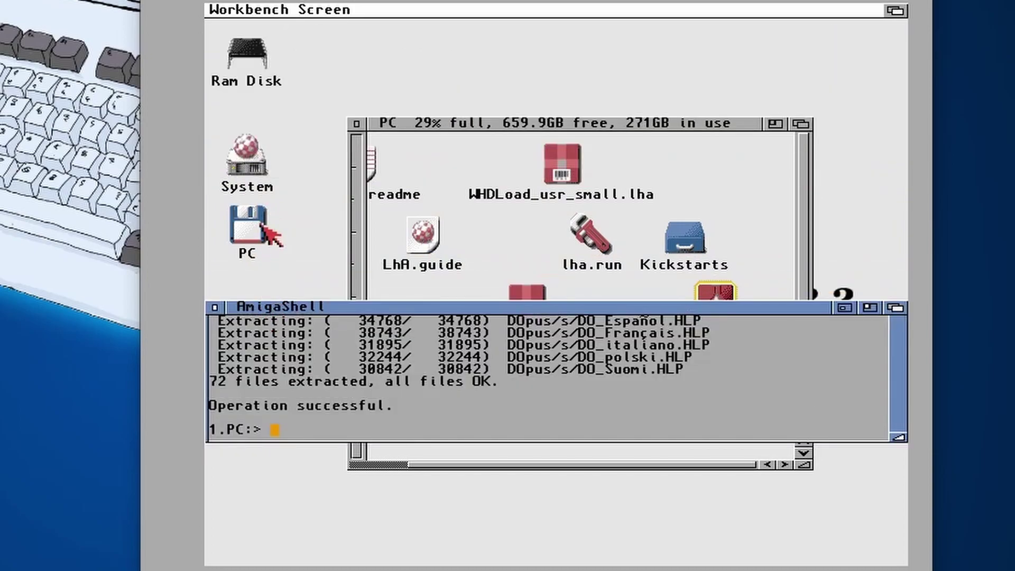
pyautogui.doubleClick(258, 62)
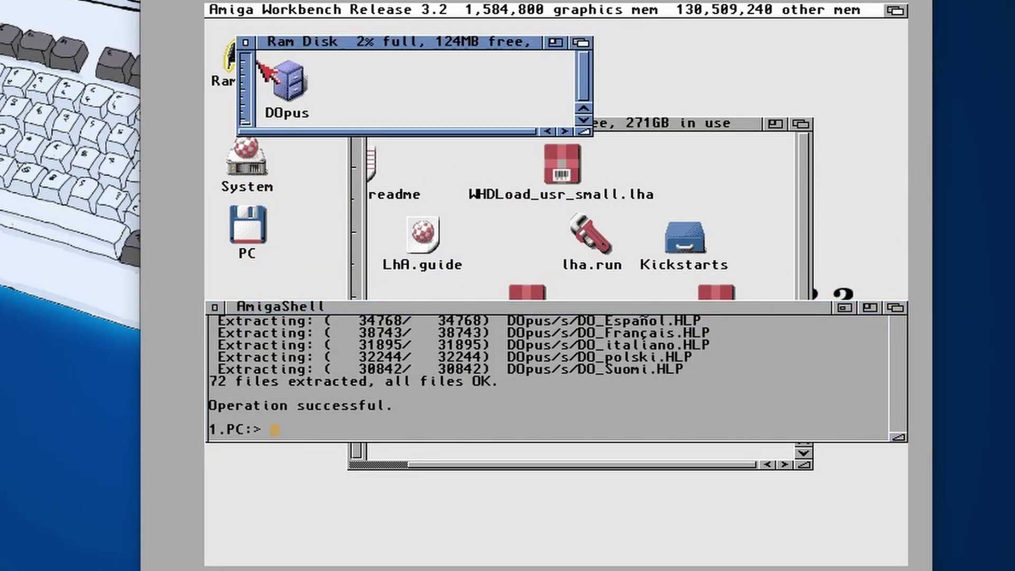
pyautogui.doubleClick(292, 88)
pyautogui.click(506, 186)
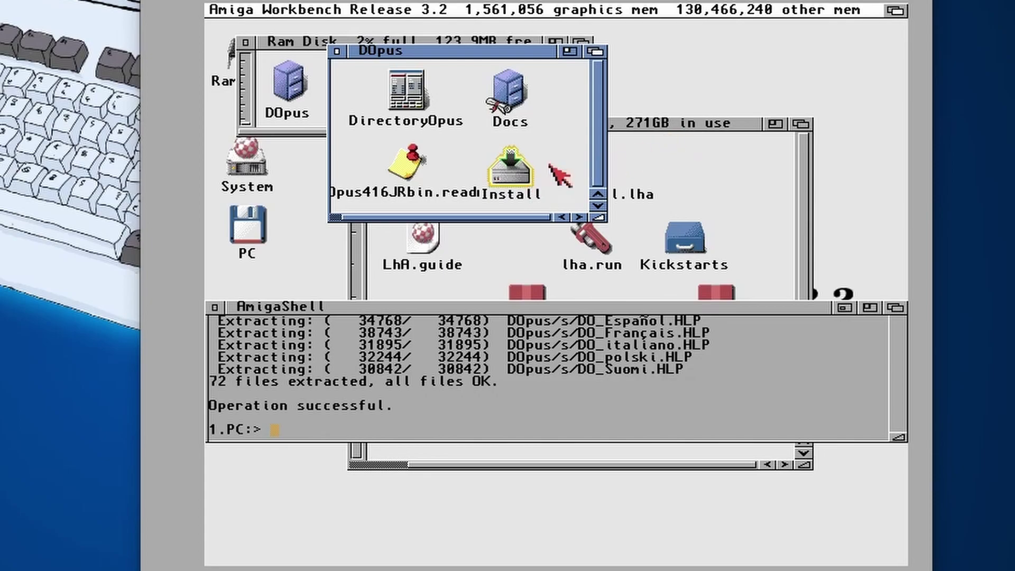
pyautogui.doubleClick(513, 170)
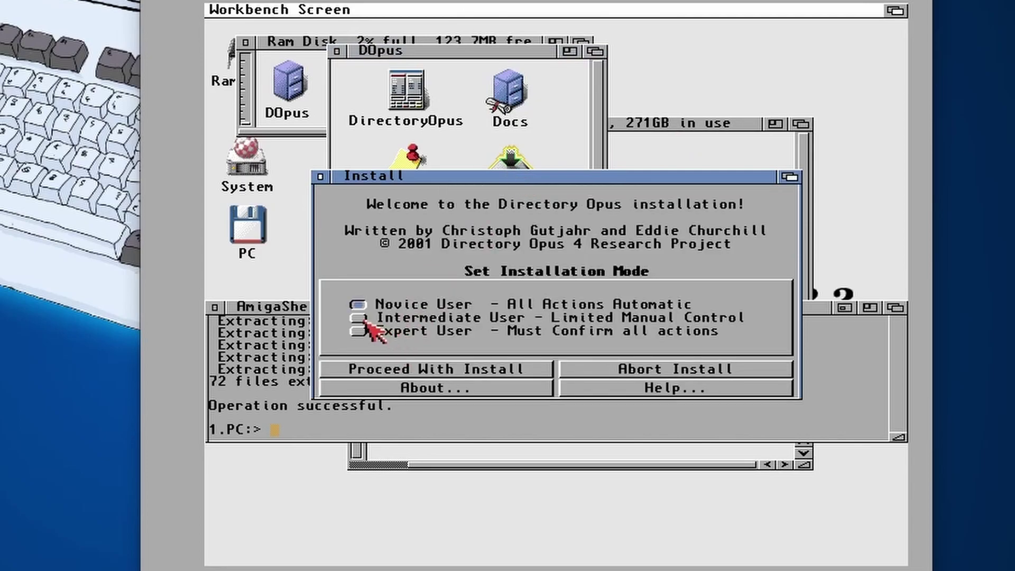
# Start the real install and pick System:Tools as the Directory Opus destination
pyautogui.click(449, 370)
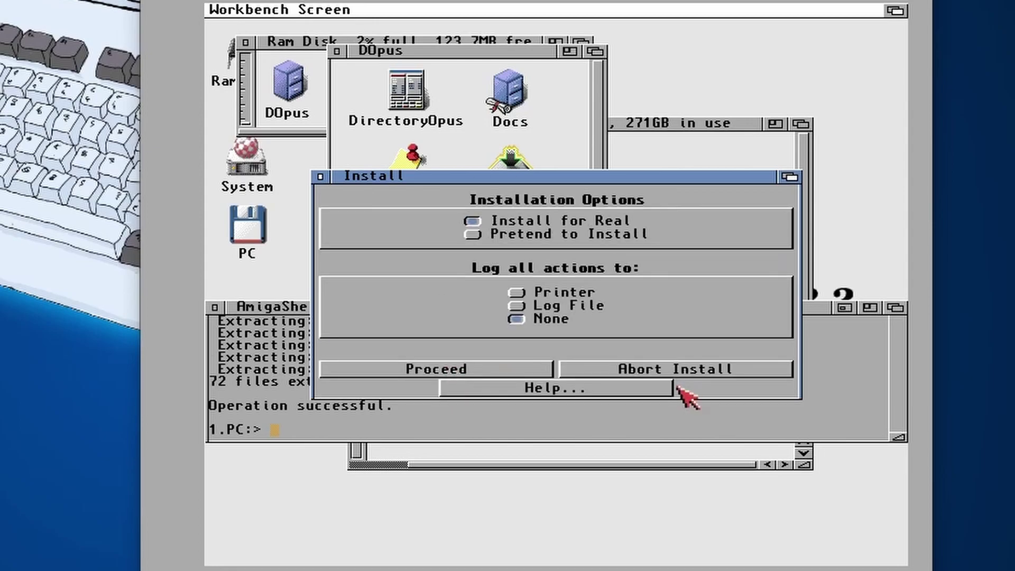
pyautogui.click(484, 368)
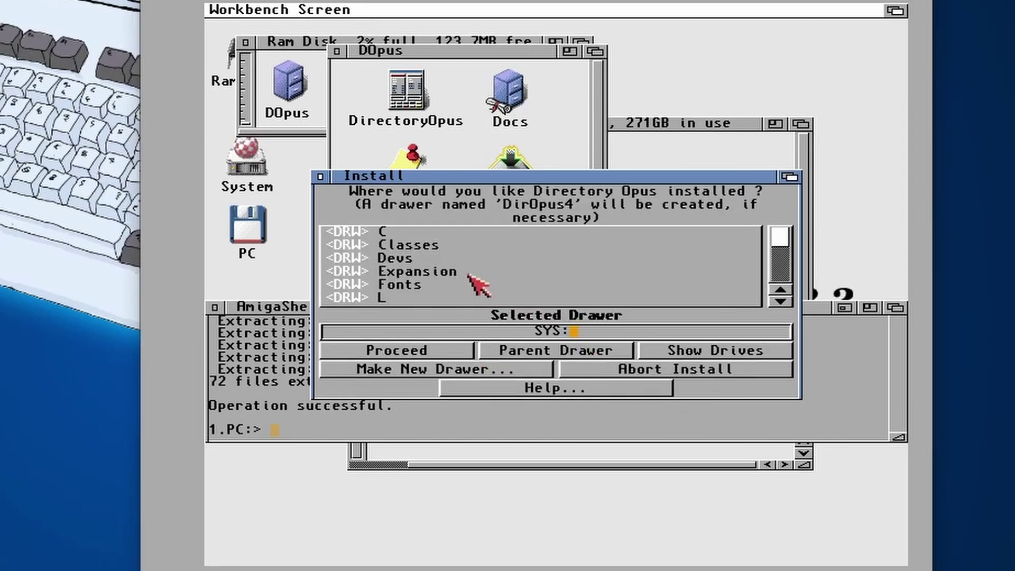
pyautogui.moveTo(782, 241); pyautogui.dragTo(784, 254)
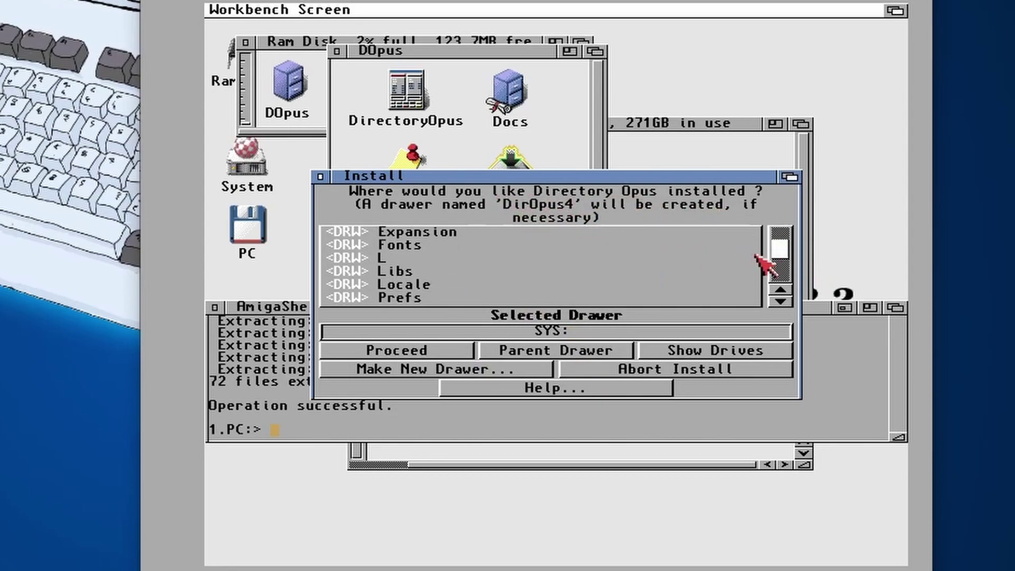
pyautogui.moveTo(776, 255); pyautogui.dragTo(788, 284)
pyautogui.doubleClick(417, 272)
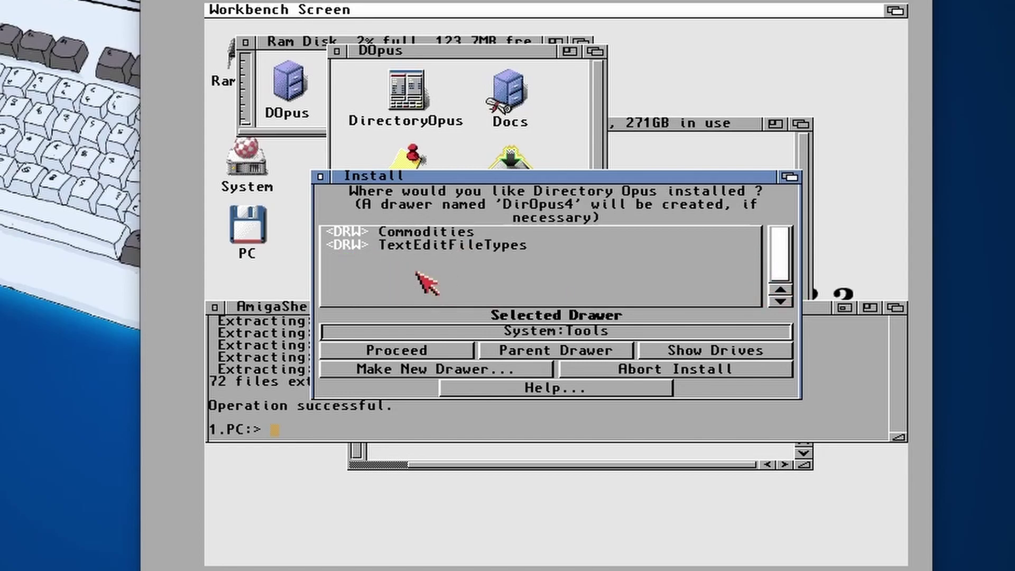
pyautogui.click(376, 351)
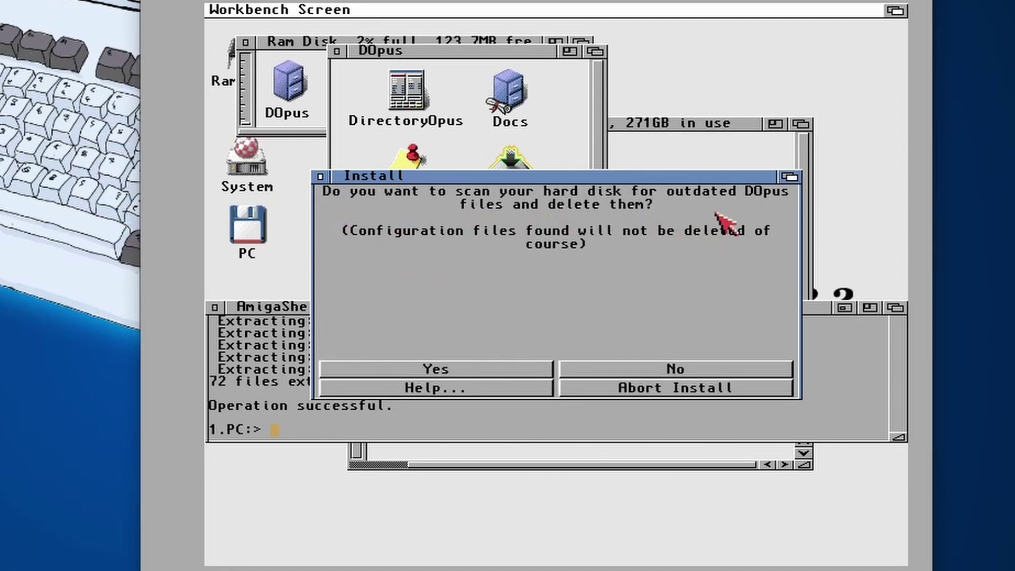
# Skip the old-file scan and extra catalogs, keep English docs, no auto-start, and finish
pyautogui.click(642, 370)
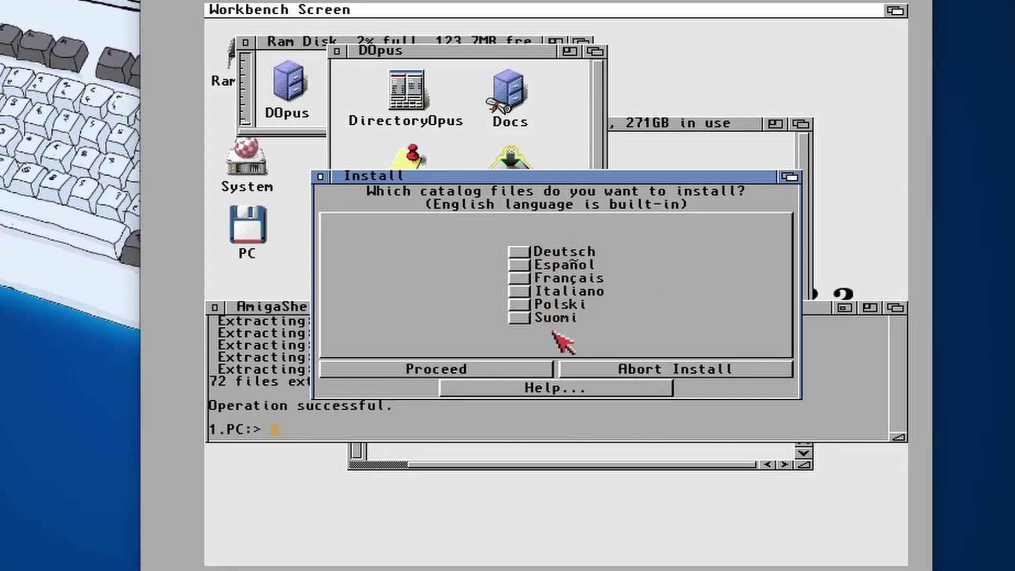
pyautogui.click(477, 370)
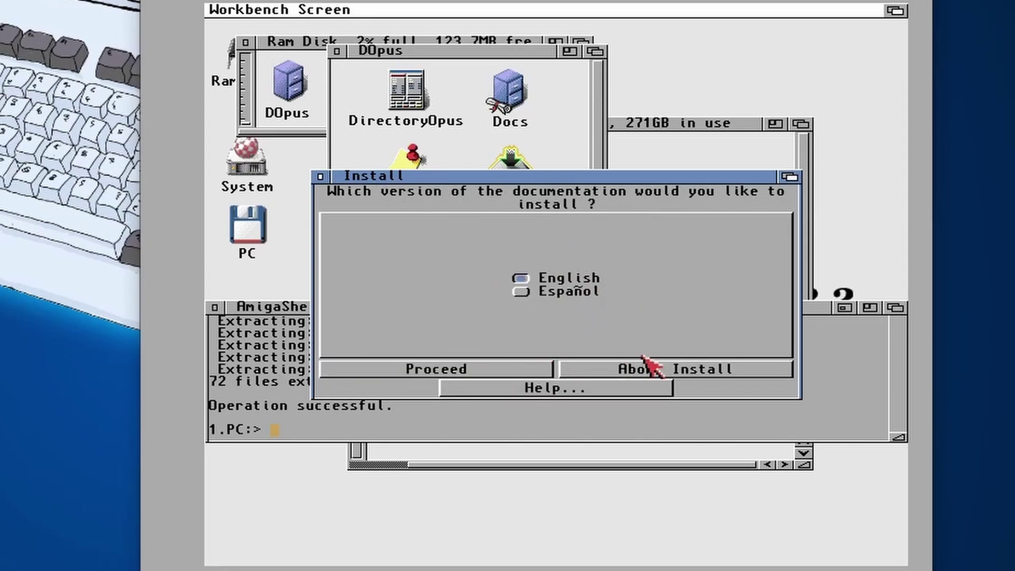
pyautogui.click(487, 368)
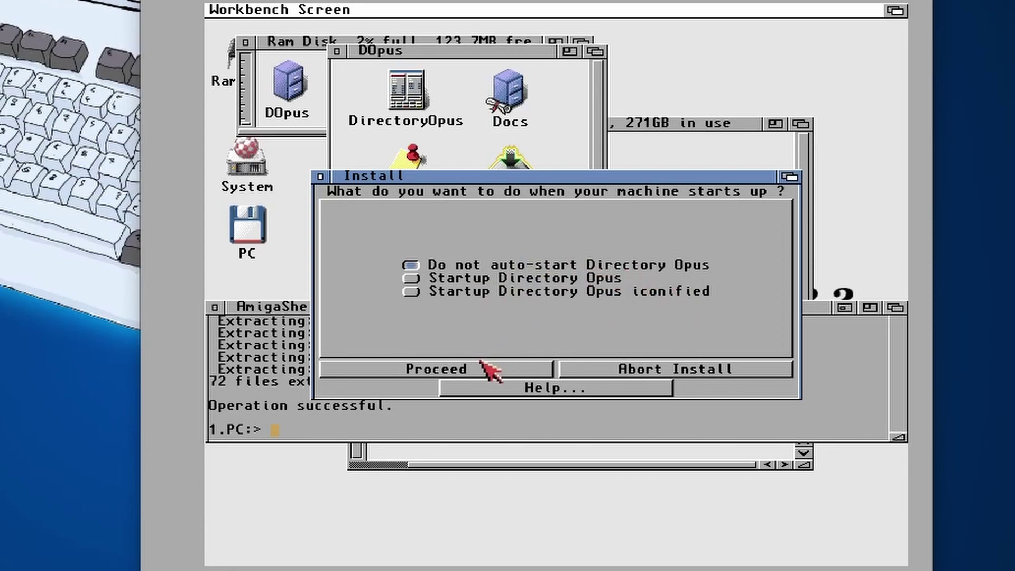
pyautogui.click(455, 369)
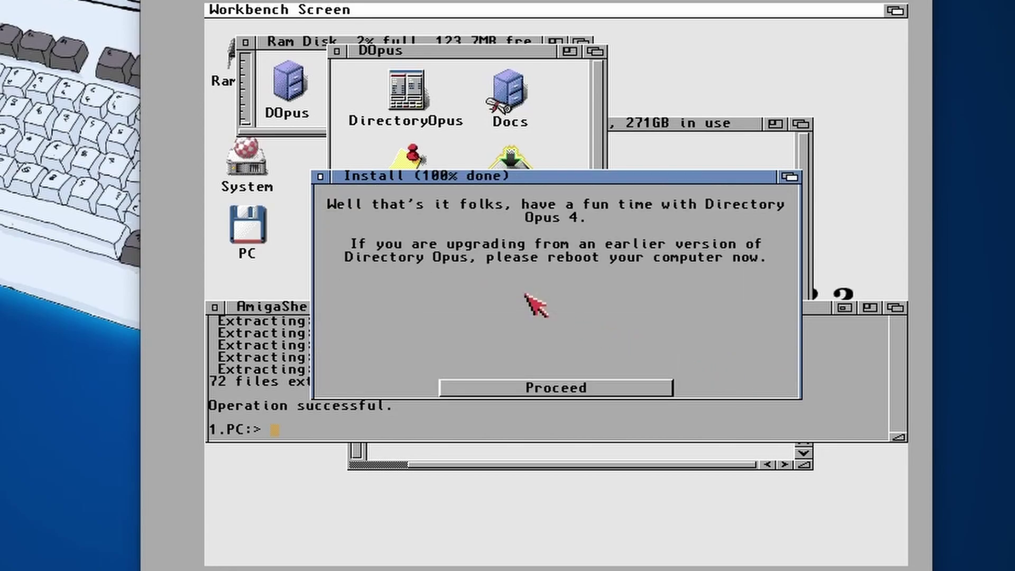
pyautogui.click(573, 391)
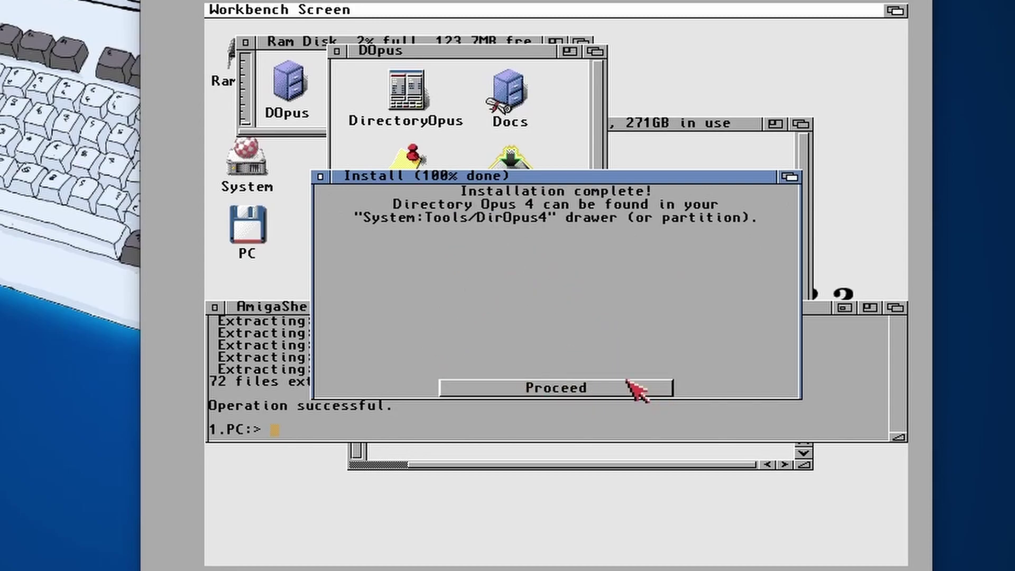
pyautogui.click(576, 390)
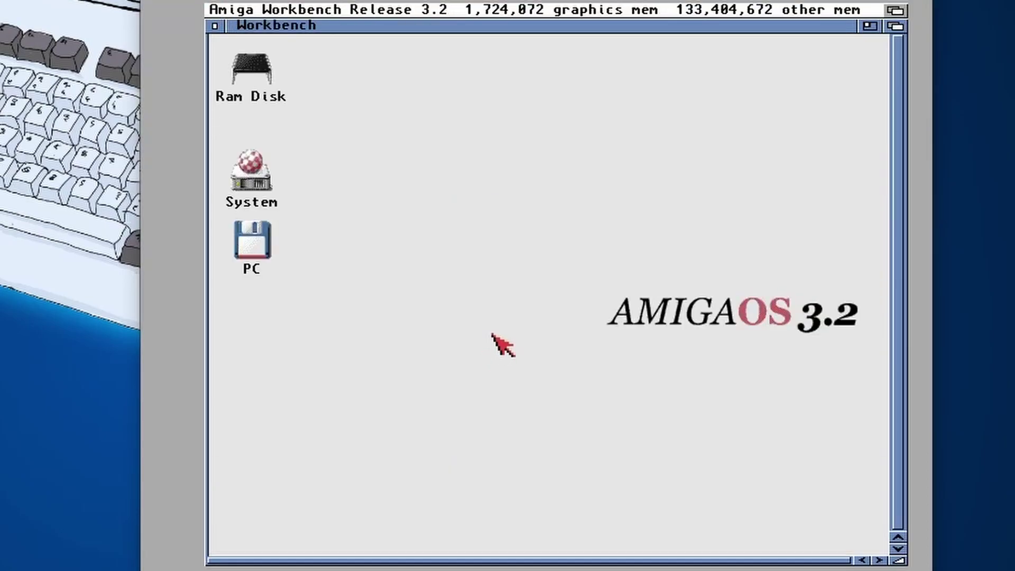
# Open System:Tools/DirOpus4 and enlarge its window to show the icons
pyautogui.doubleClick(255, 179)
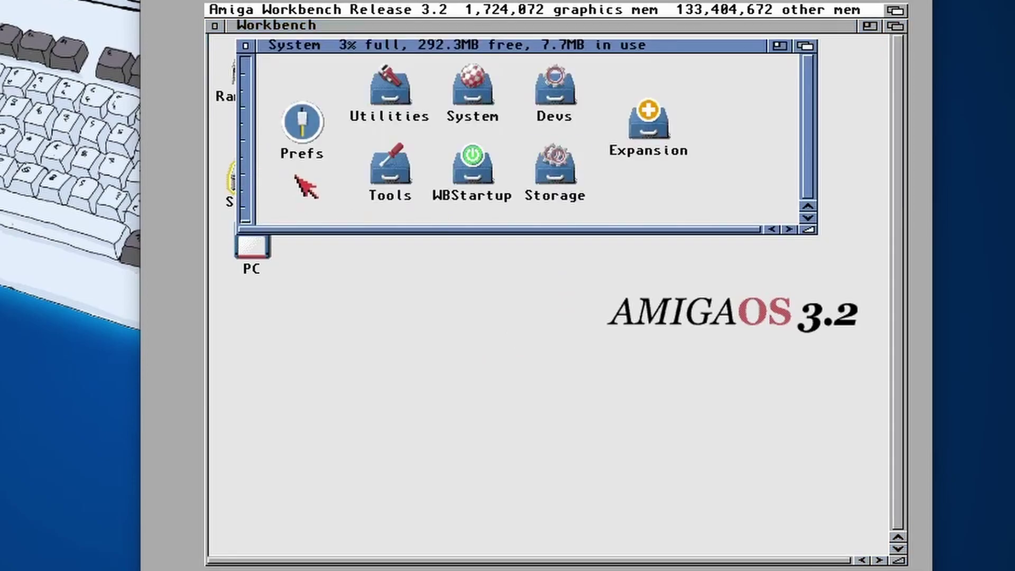
pyautogui.doubleClick(389, 179)
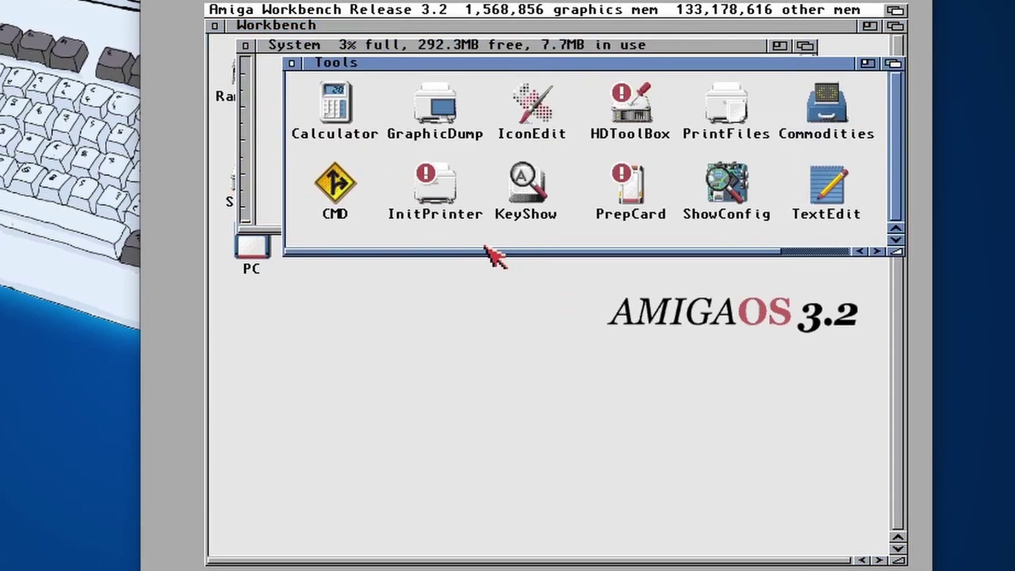
pyautogui.moveTo(482, 252); pyautogui.dragTo(595, 263)
pyautogui.doubleClick(844, 126)
pyautogui.moveTo(832, 130); pyautogui.dragTo(858, 244)
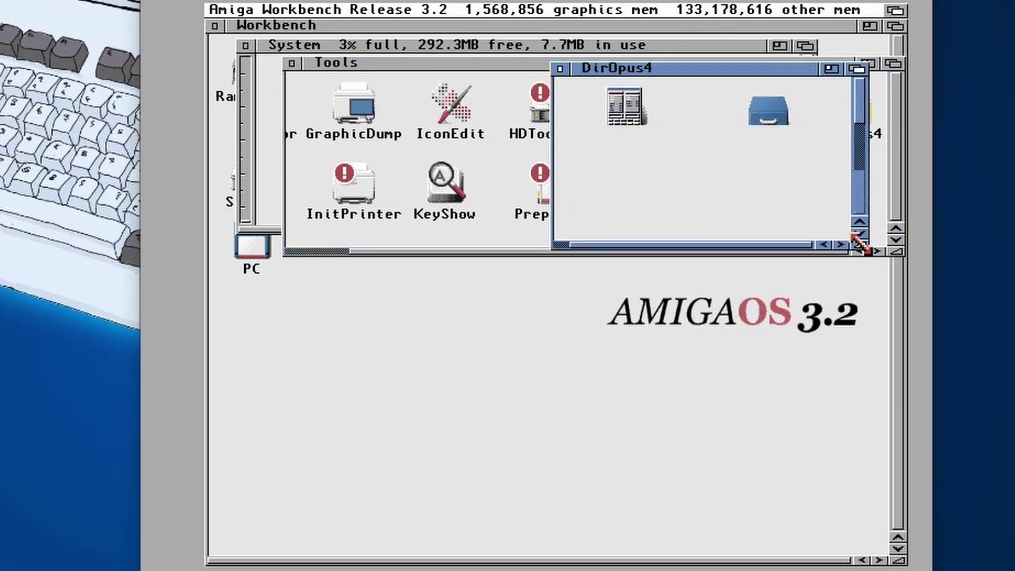
# Start DirectoryOpus, then click its close gadget to quit
pyautogui.click(624, 109)
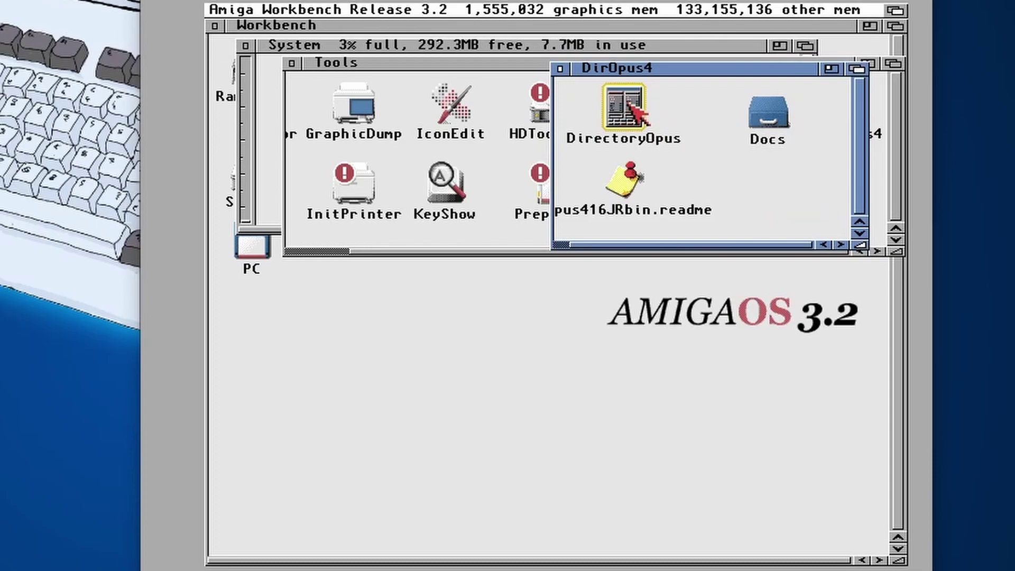
pyautogui.doubleClick(628, 106)
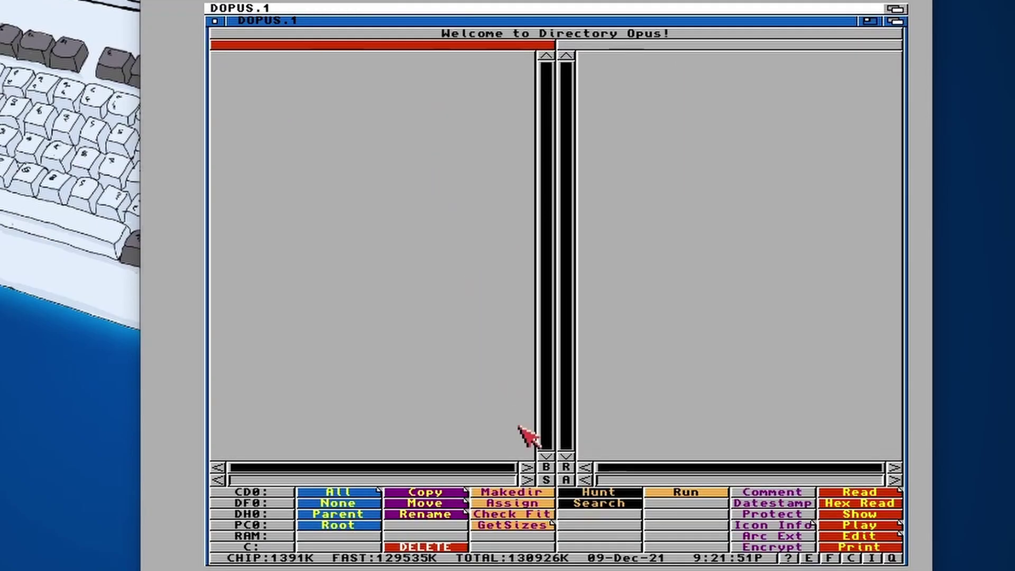
pyautogui.click(216, 21)
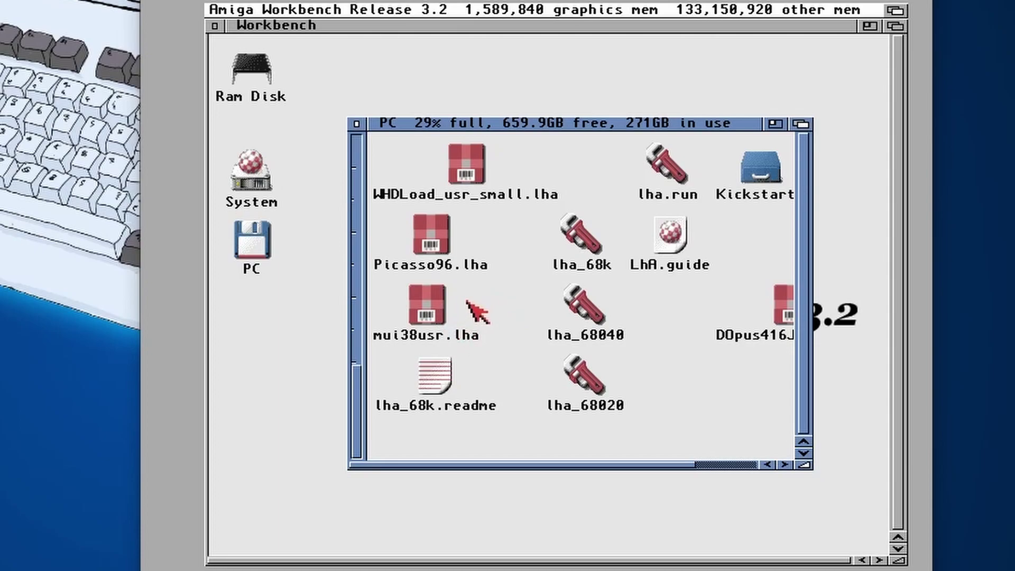
# Try opening mui38usr.lha in the PC drawer, which has no default tool
pyautogui.doubleClick(428, 305)
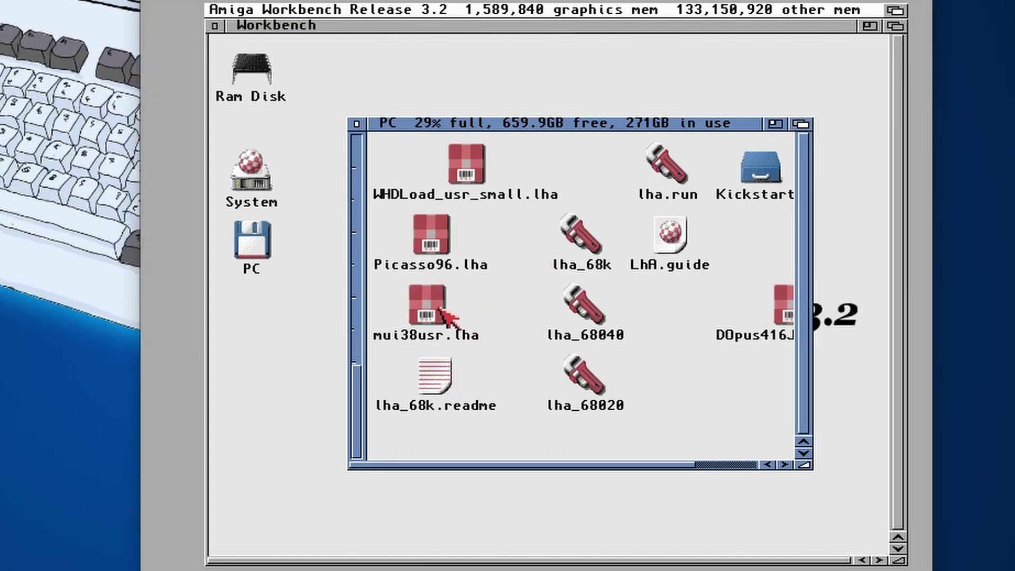
# Open a newshell, move it down, and run 'lha x mui38usr.lha RAM:' extracting 396 files
pyautogui.rightClick(228, 11)
pyautogui.click(256, 40)
pyautogui.click(521, 273)
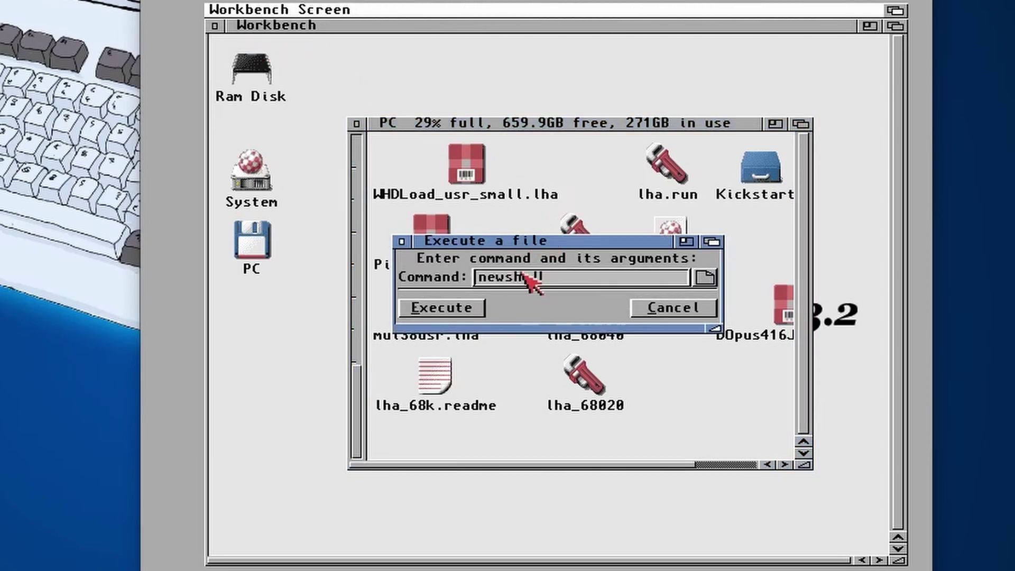
pyautogui.press('Return')
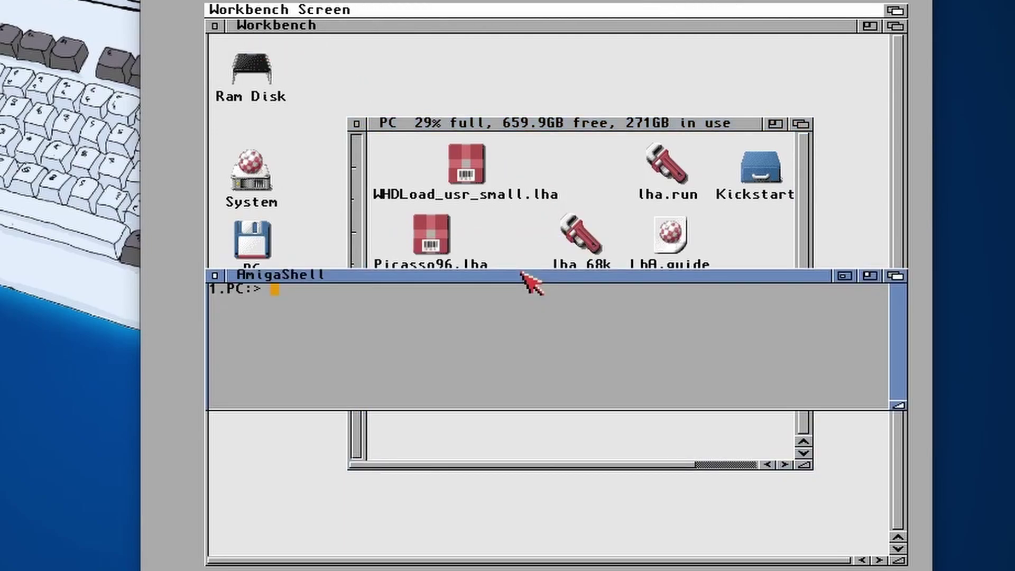
pyautogui.moveTo(521, 273); pyautogui.dragTo(516, 366)
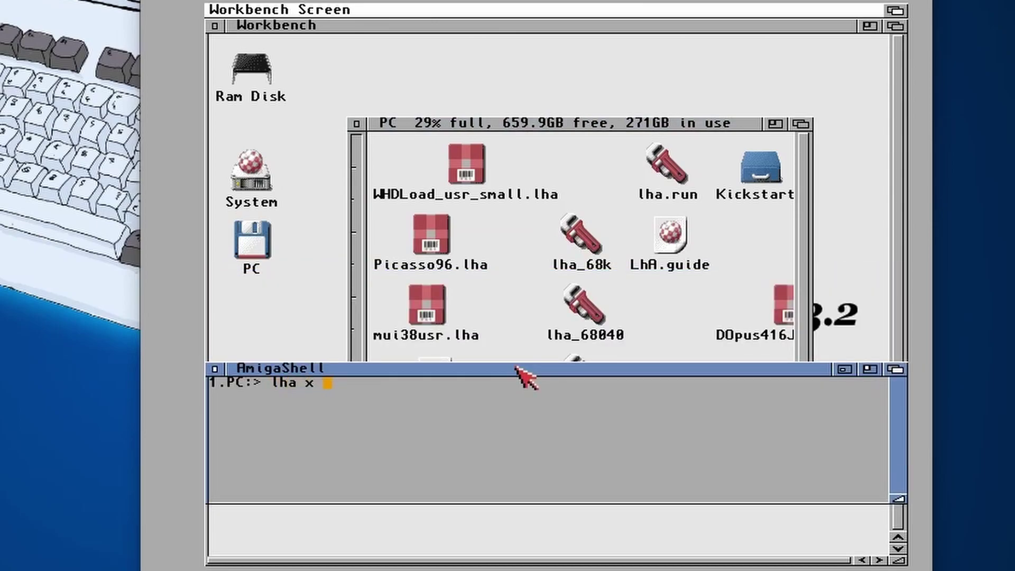
pyautogui.write('lha x mui38usr.lha ')
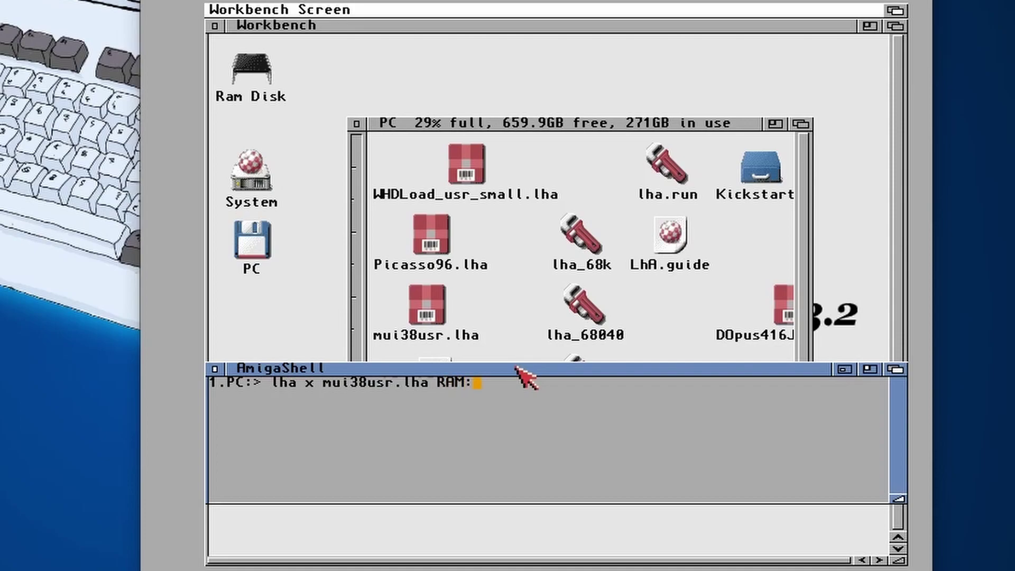
pyautogui.write('RAM:')
pyautogui.press('Return')
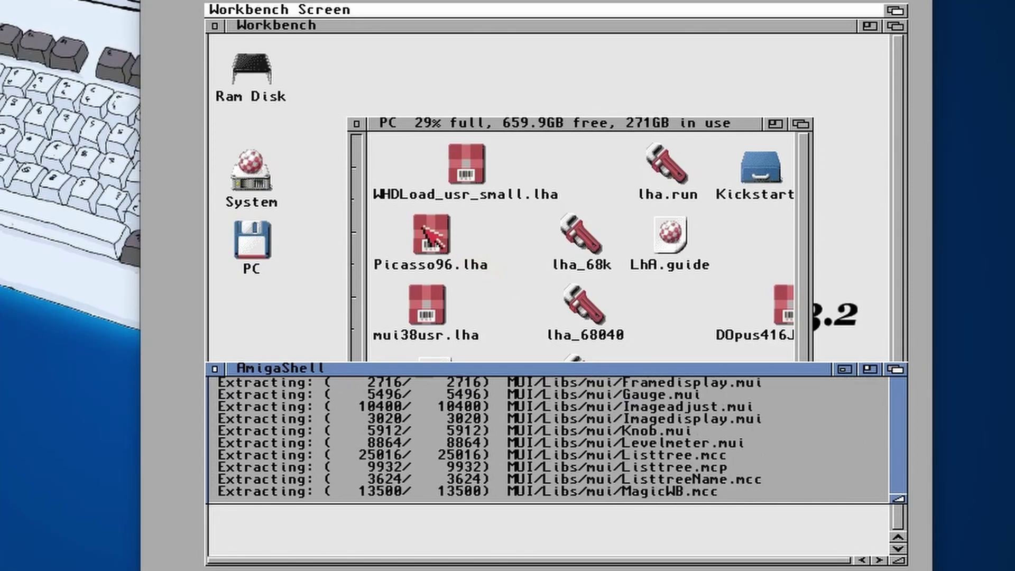
# Launch Install-MUI from the Ram Disk MUI drawer and proceed past the welcome message
pyautogui.doubleClick(255, 69)
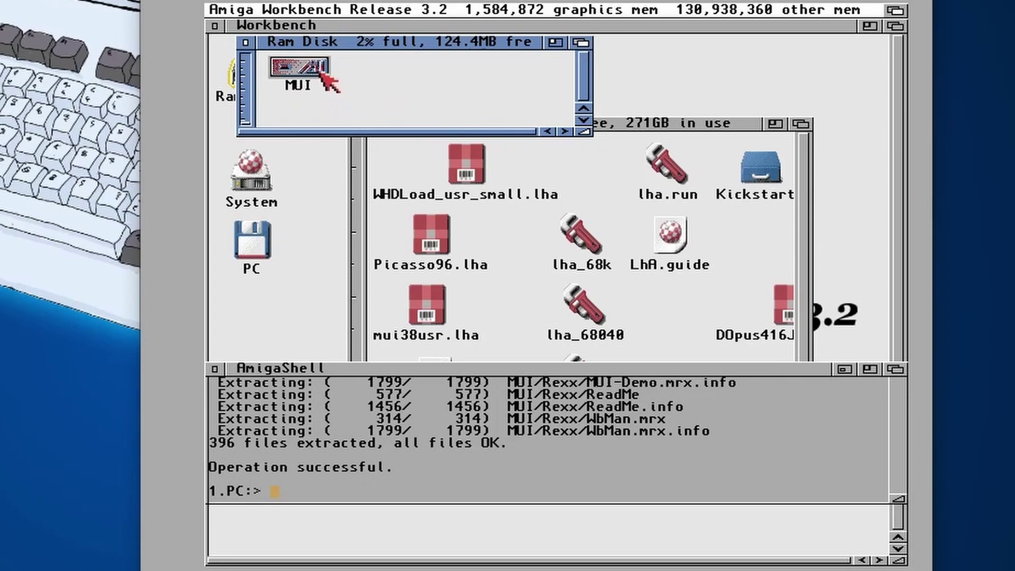
pyautogui.doubleClick(317, 72)
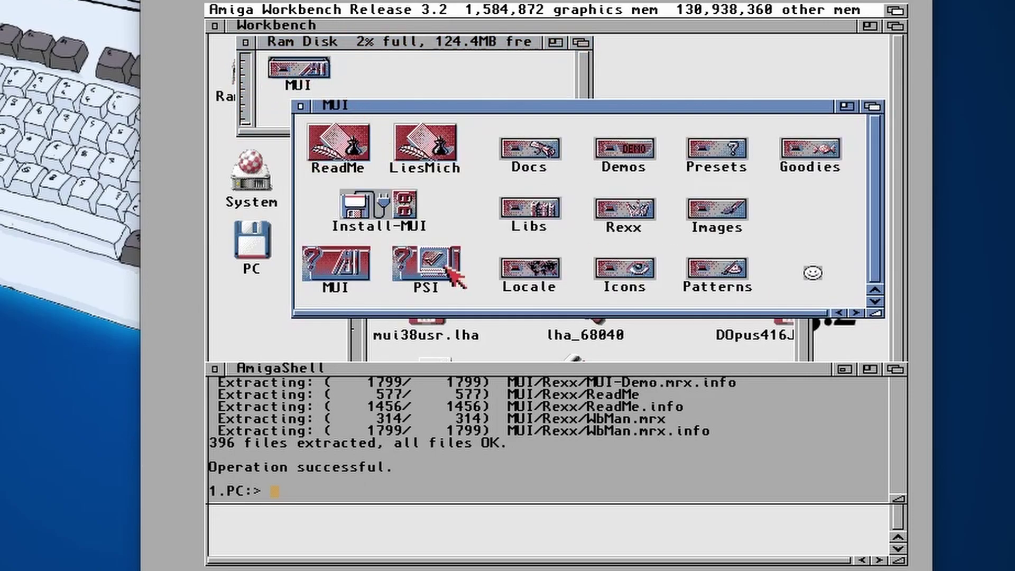
pyautogui.doubleClick(387, 216)
pyautogui.click(409, 370)
pyautogui.click(465, 369)
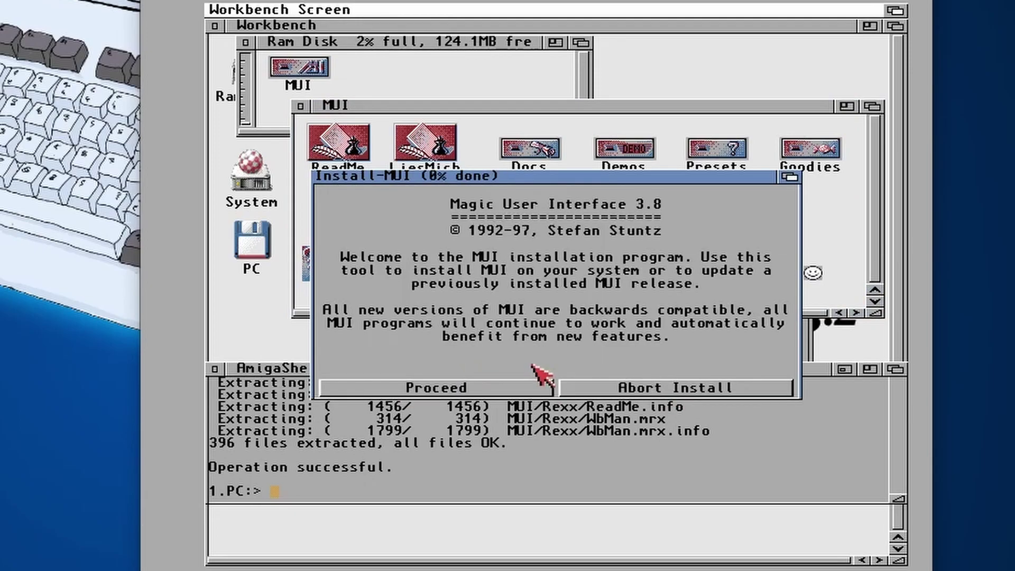
pyautogui.click(440, 386)
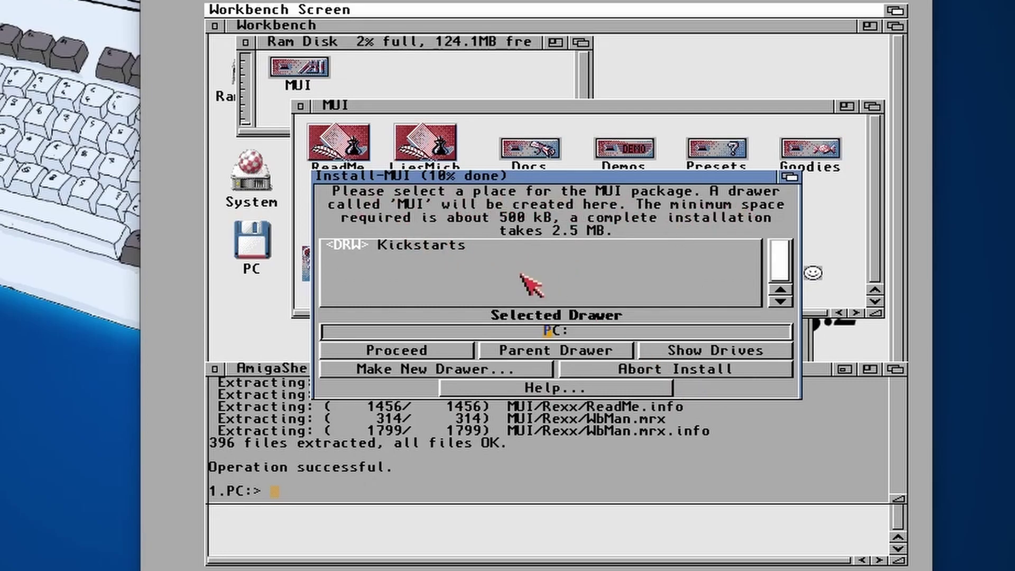
# Set System: as the MUI installation drawer
pyautogui.click(690, 353)
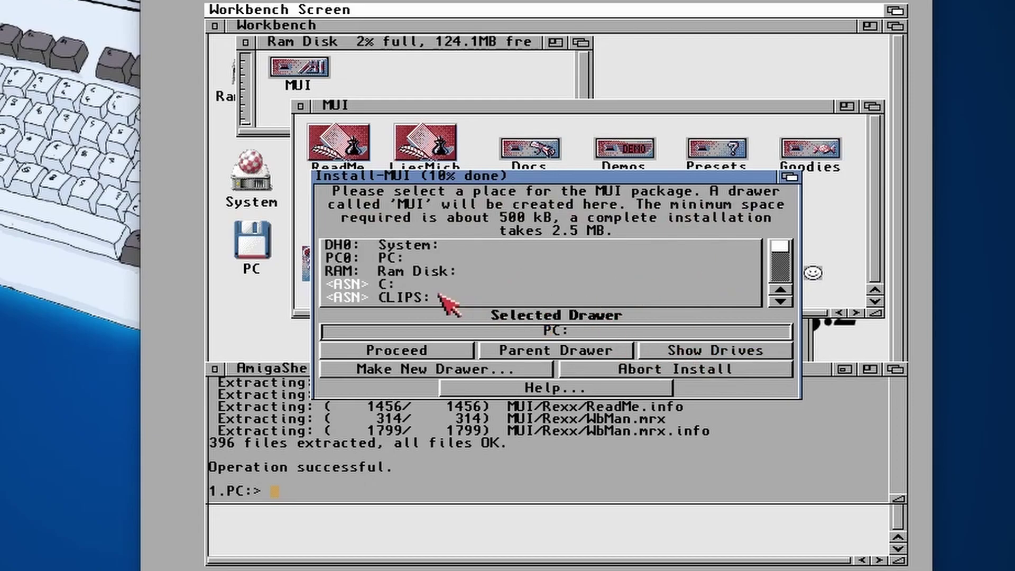
pyautogui.click(426, 250)
pyautogui.click(426, 249)
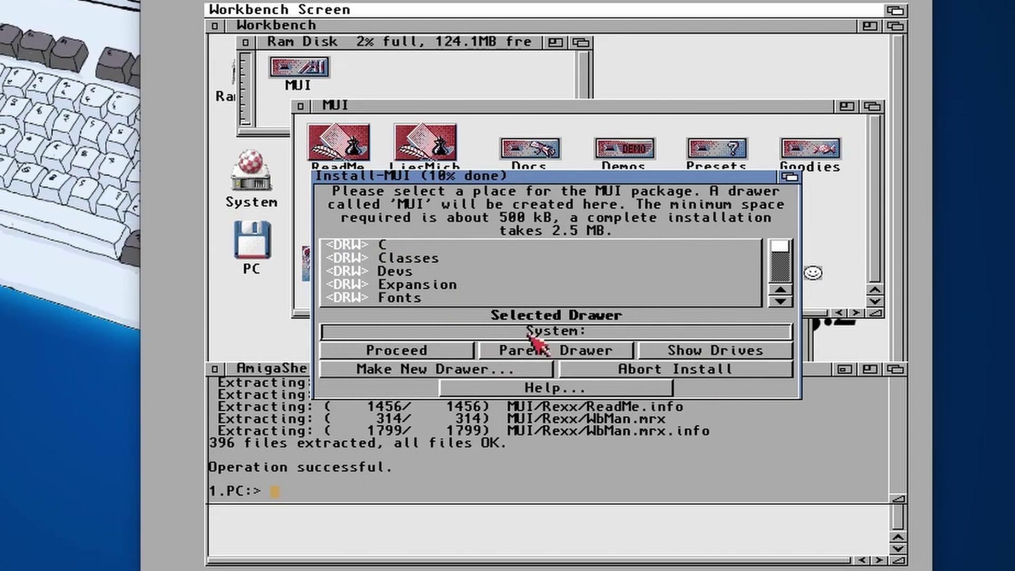
pyautogui.click(410, 351)
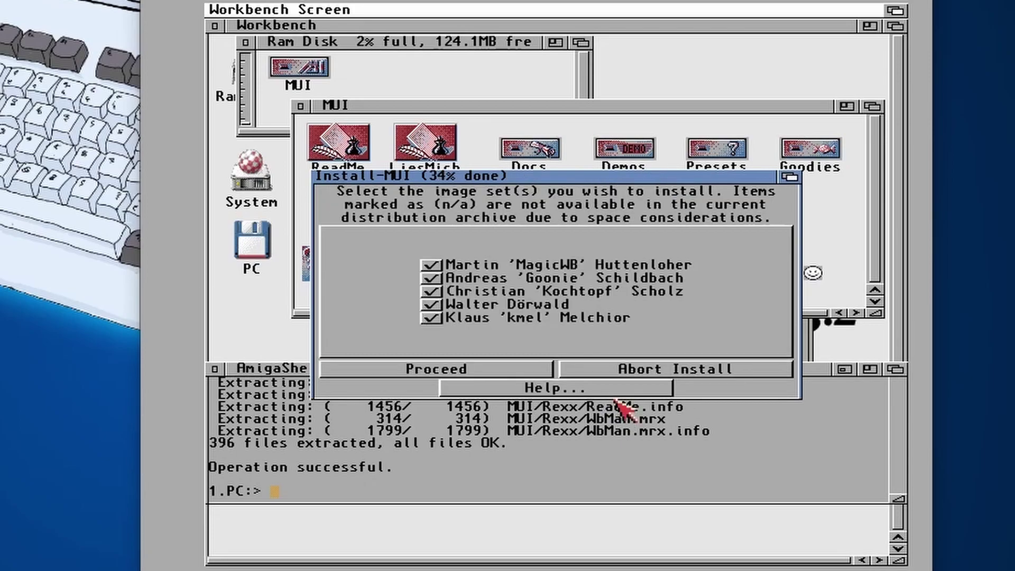
# Install all image sets and English docs, skip the examples, and finish the installation
pyautogui.click(452, 369)
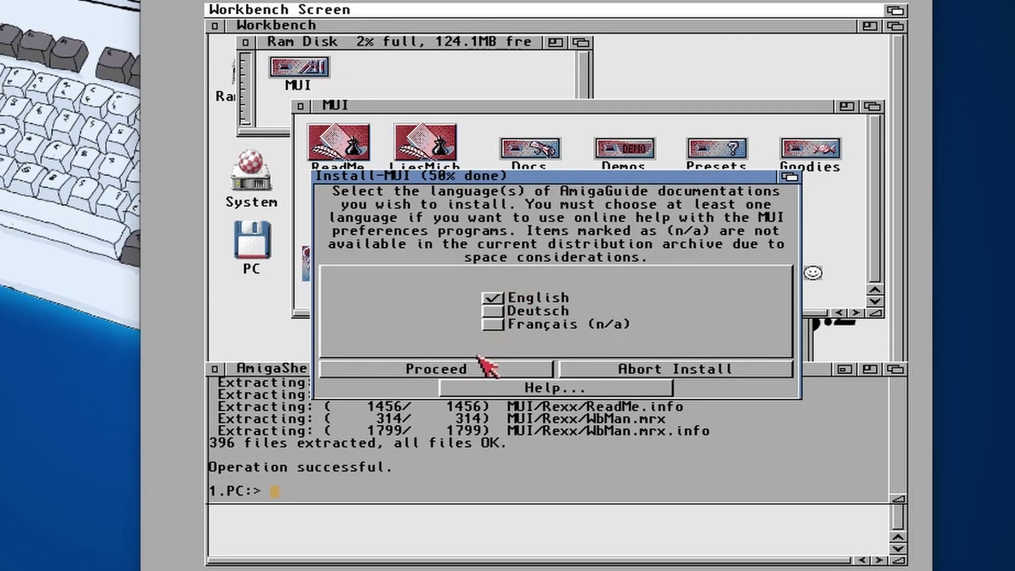
pyautogui.click(478, 366)
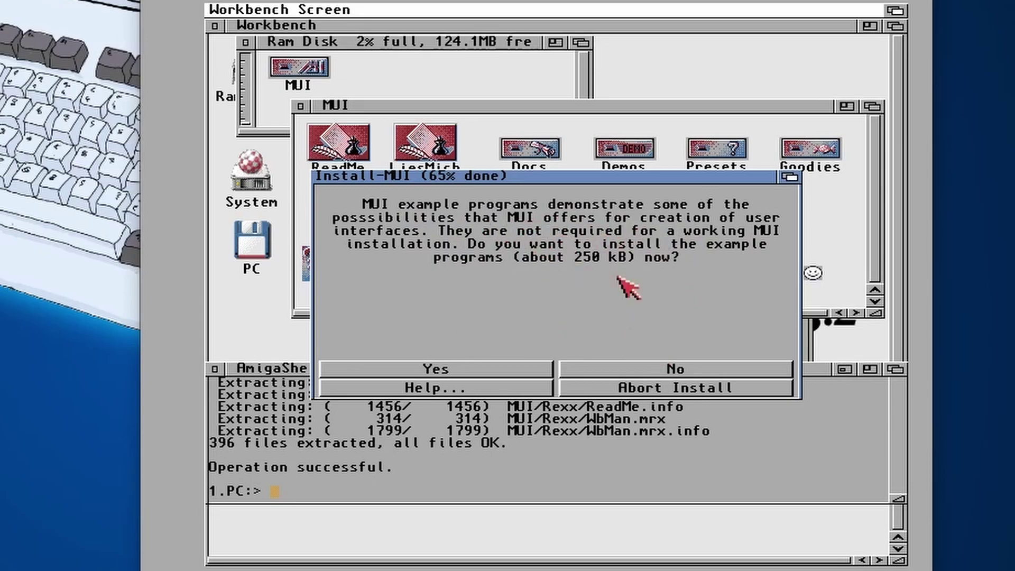
pyautogui.click(698, 371)
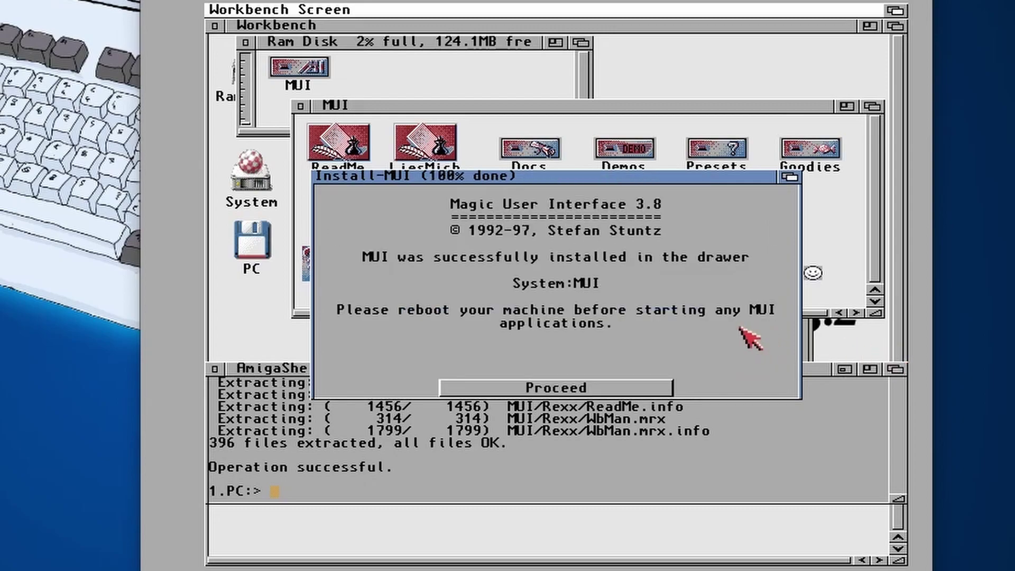
pyautogui.click(606, 389)
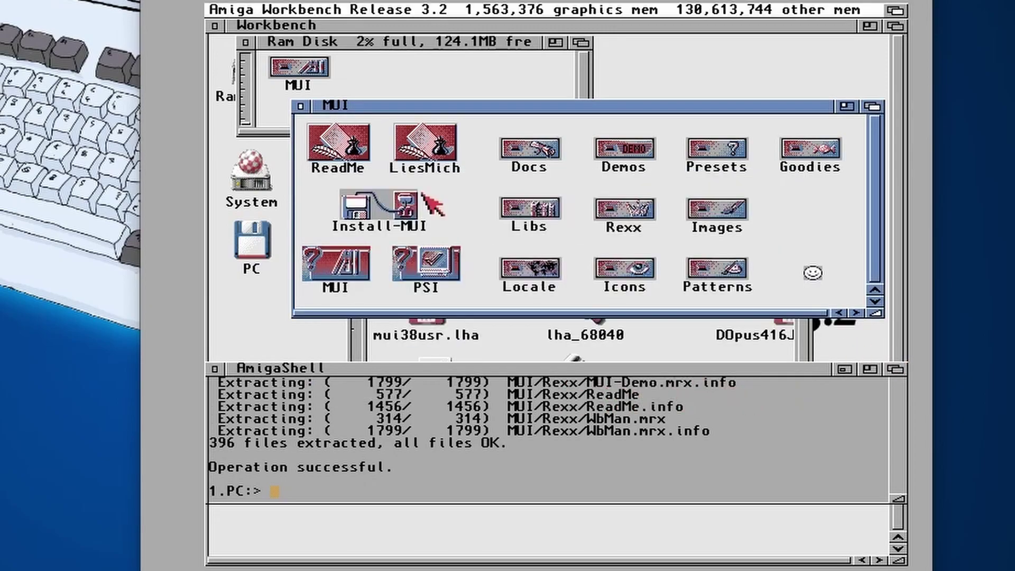
# Switch WinUAE's RTG board to UAE Zorro III with 8 MB VRAM and reset the Amiga
pyautogui.click(300, 106)
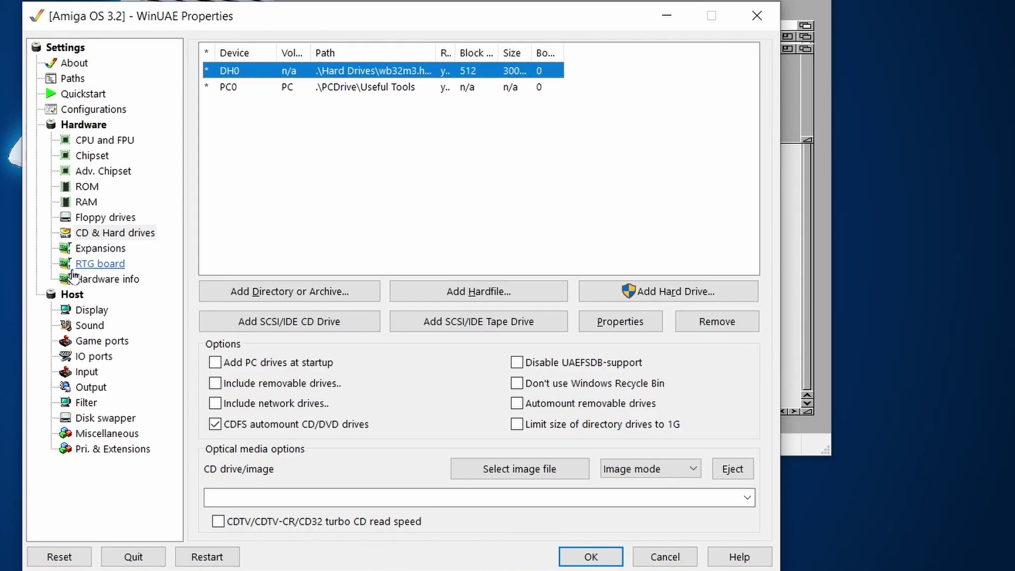
pyautogui.click(97, 264)
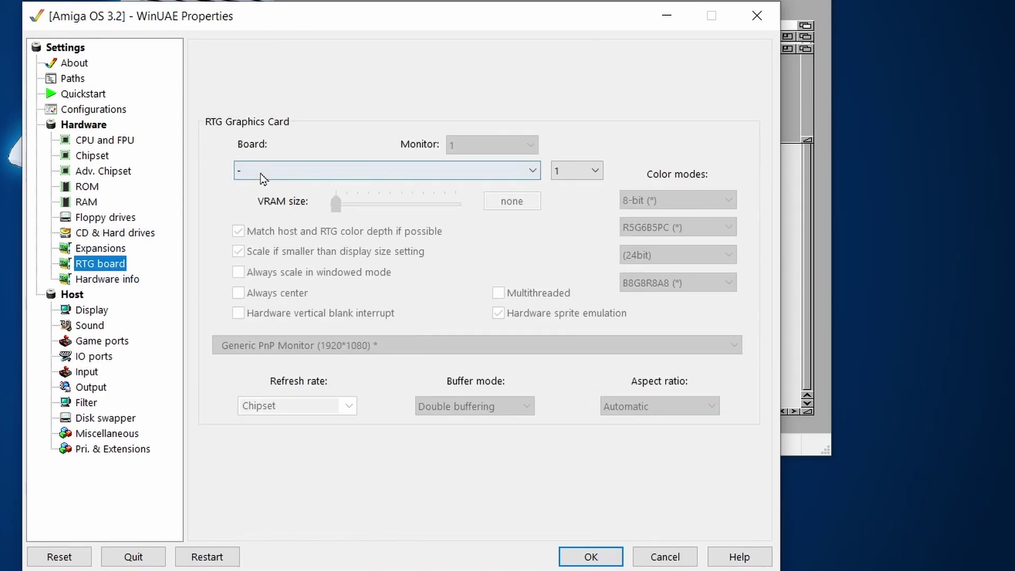
pyautogui.click(277, 176)
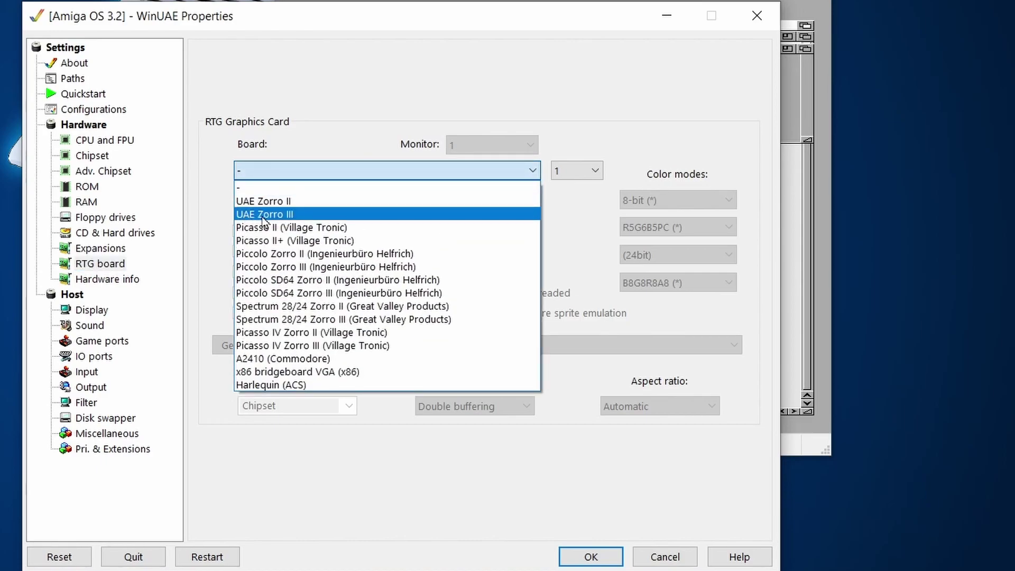
pyautogui.click(290, 215)
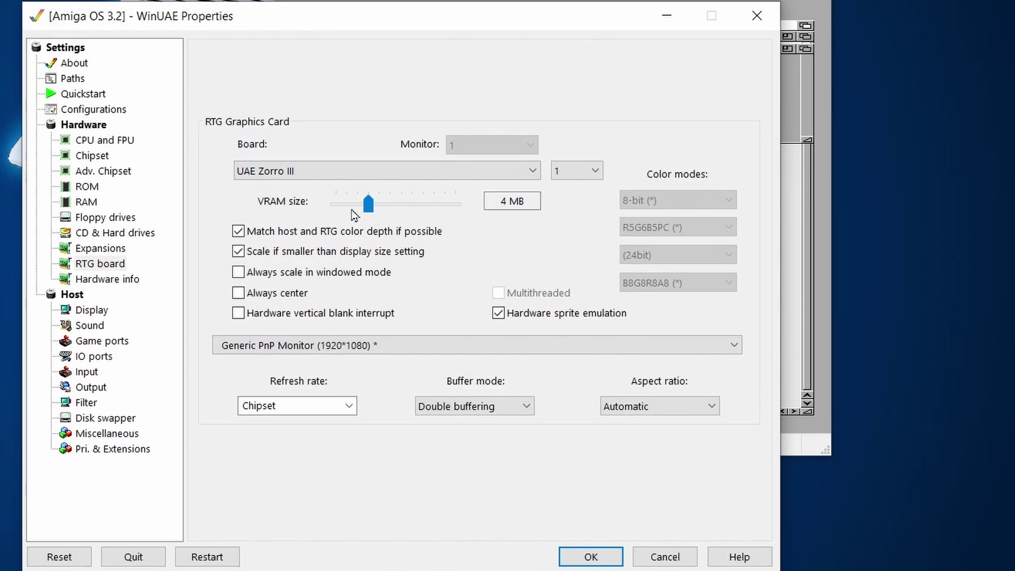
pyautogui.moveTo(375, 207)
pyautogui.mouseDown()
pyautogui.moveTo(388, 206)
pyautogui.moveTo(380, 206)
pyautogui.mouseUp()
pyautogui.click(59, 560)
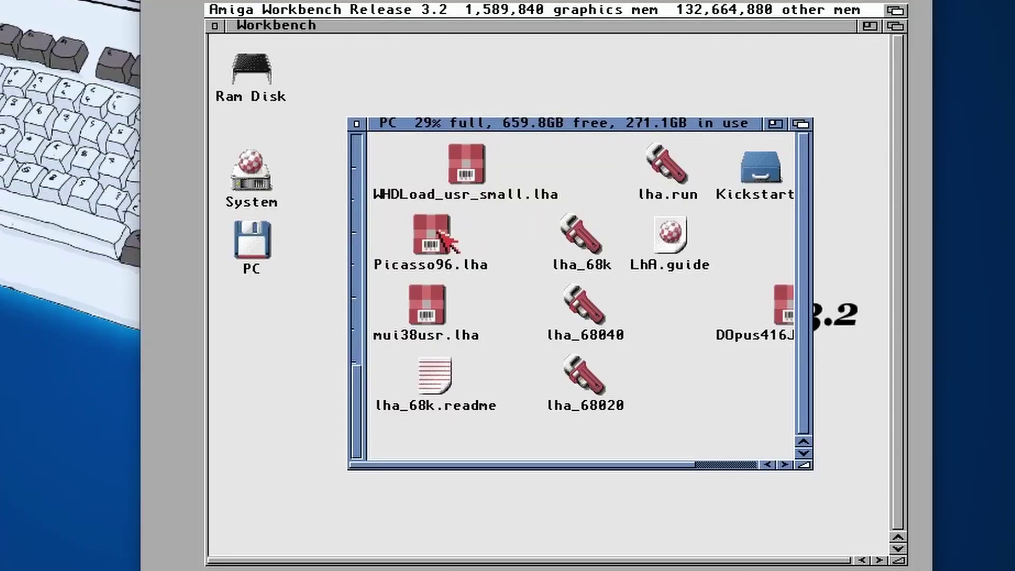
# Open a new AmigaShell using Execute Command with NewShell and move it lower
pyautogui.doubleClick(439, 231)
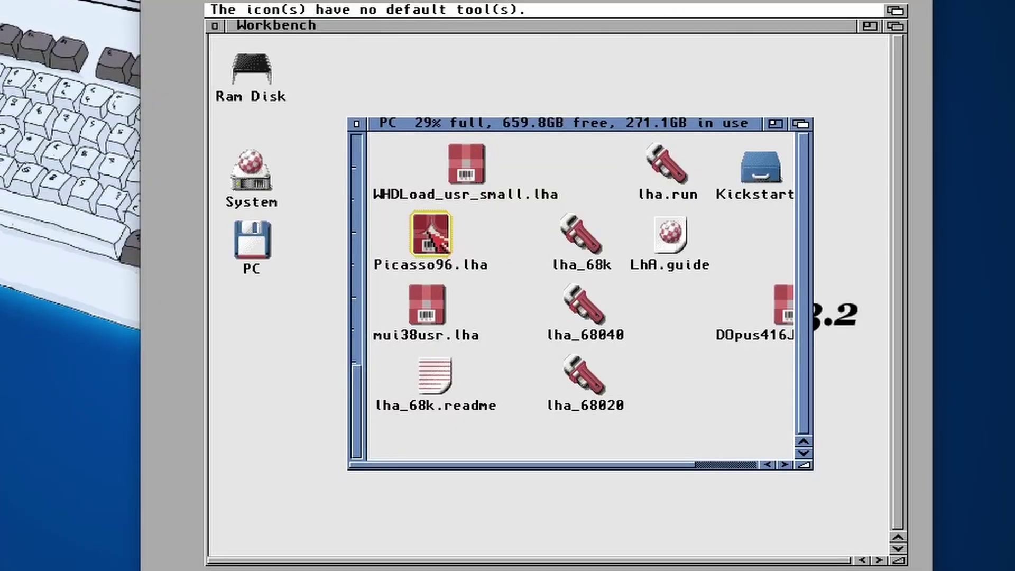
pyautogui.rightClick(238, 22)
pyautogui.click(254, 39)
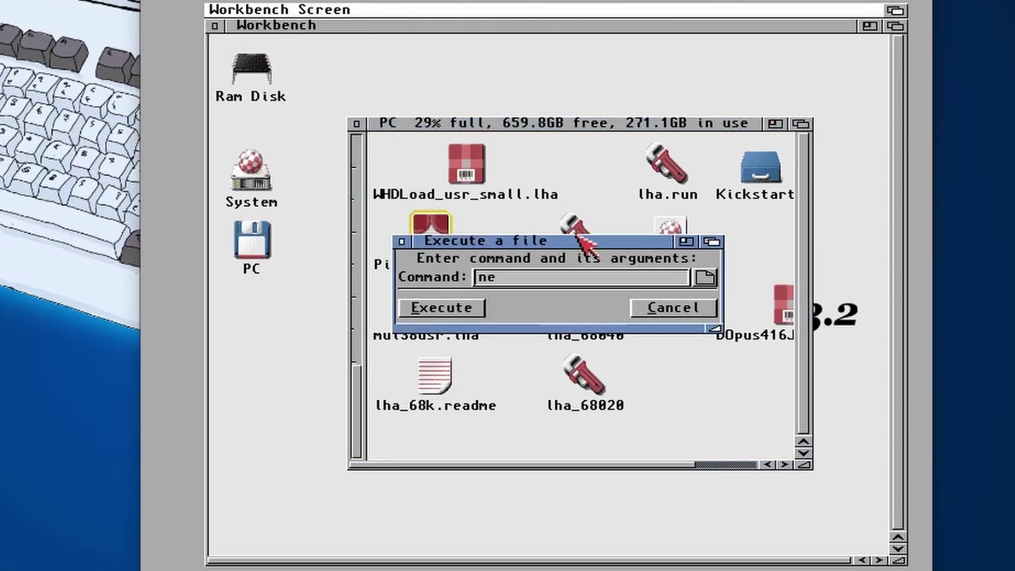
pyautogui.press('Return')
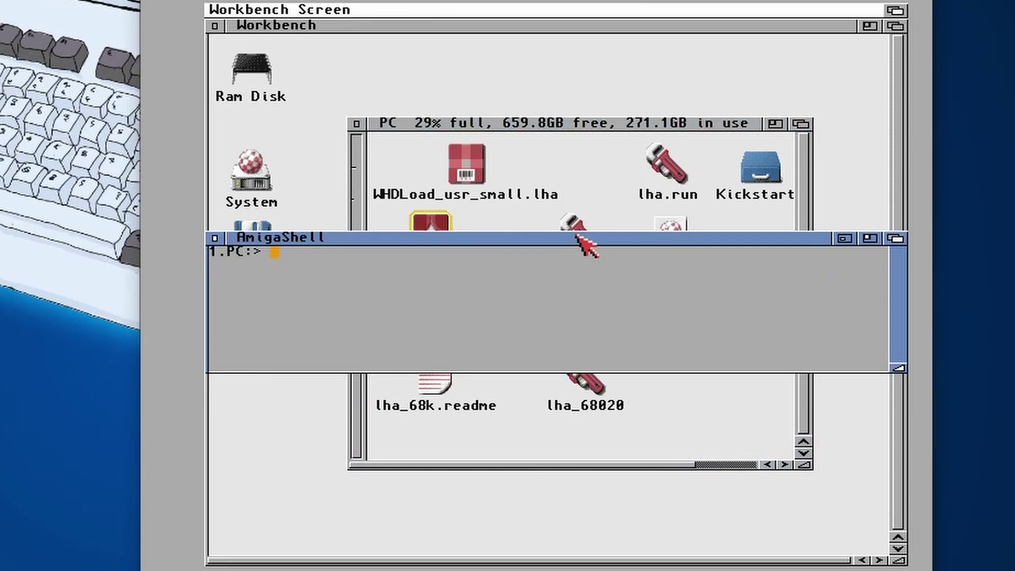
pyautogui.moveTo(566, 240); pyautogui.dragTo(564, 346)
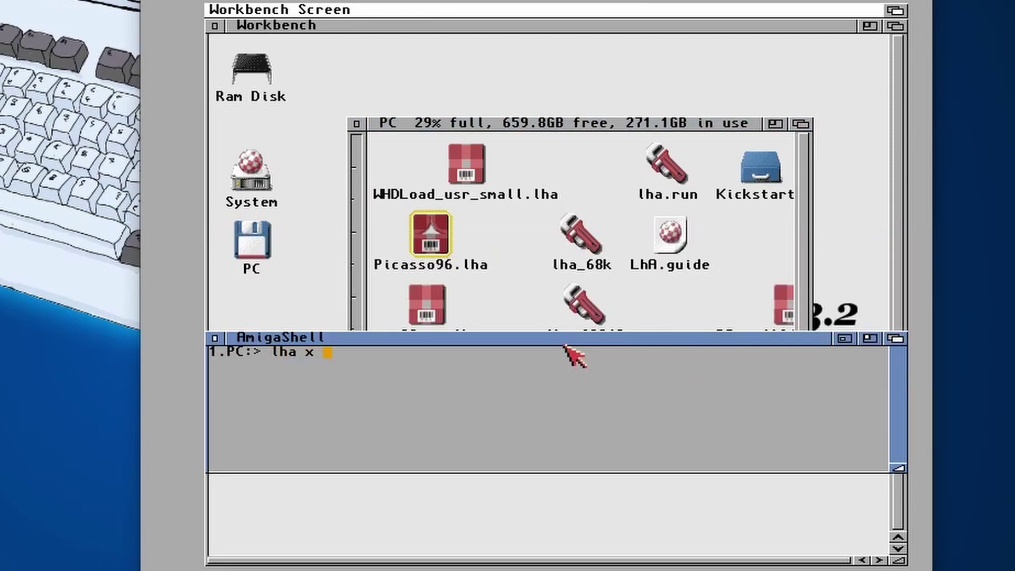
# Extract Picasso96.lha into RAM: with 'lha x'
pyautogui.write('lha x Pic')
pyautogui.press('Tab')
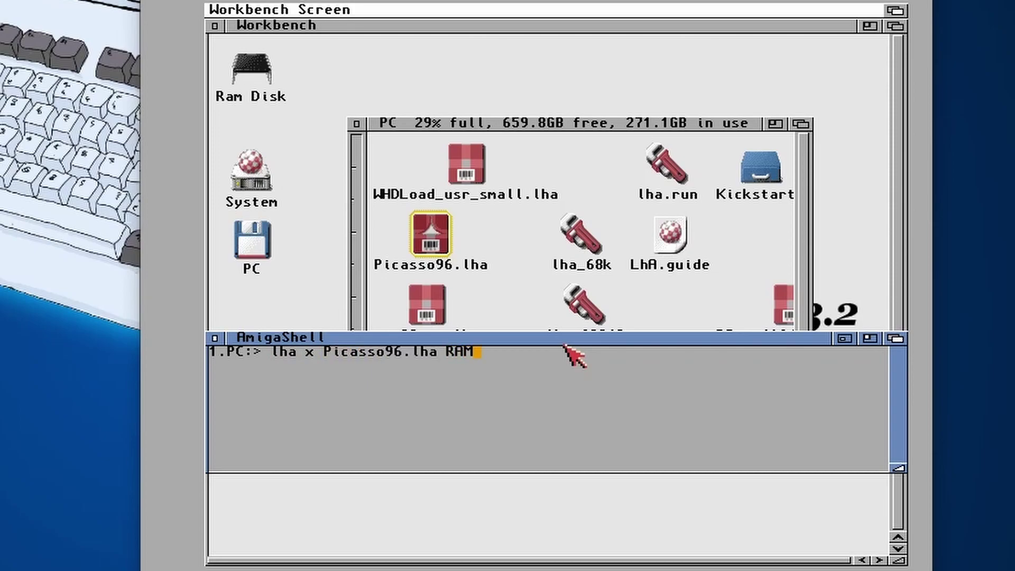
pyautogui.write('RAM:')
pyautogui.press('Return')
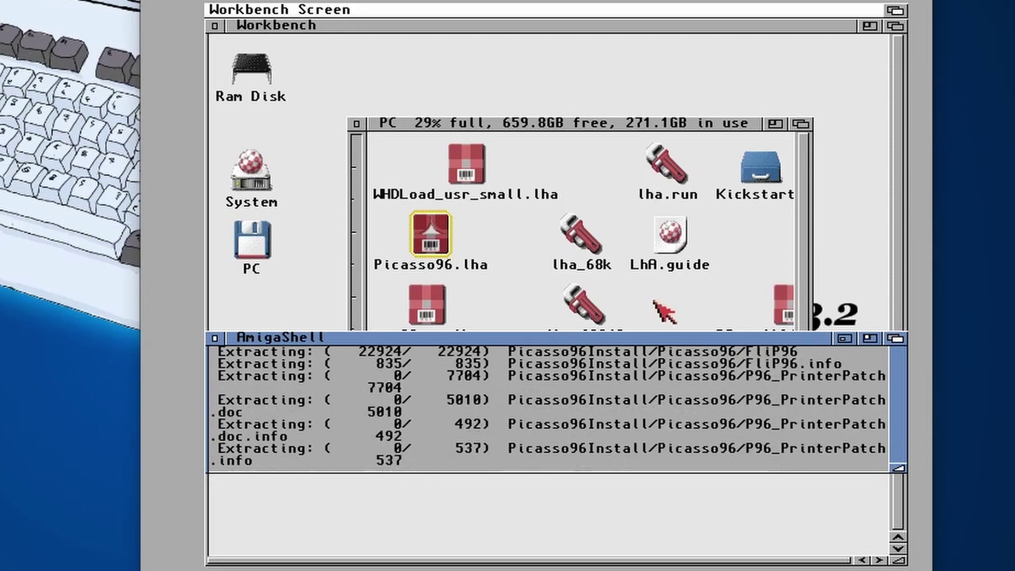
# Launch the Picasso96 Setup installer from Ram Disk > Picasso96Install
pyautogui.doubleClick(266, 92)
pyautogui.doubleClick(326, 70)
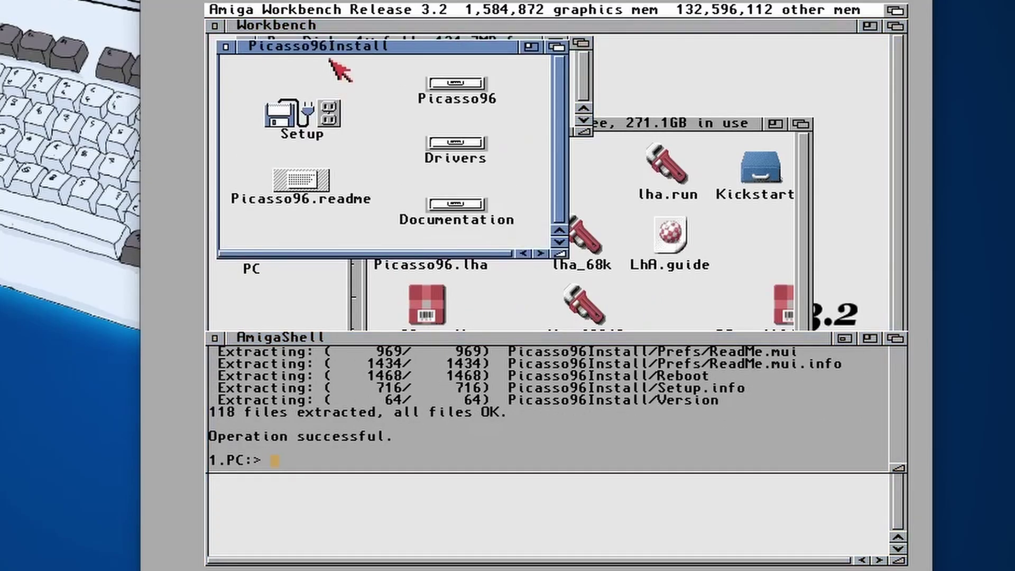
pyautogui.moveTo(320, 41); pyautogui.dragTo(331, 82)
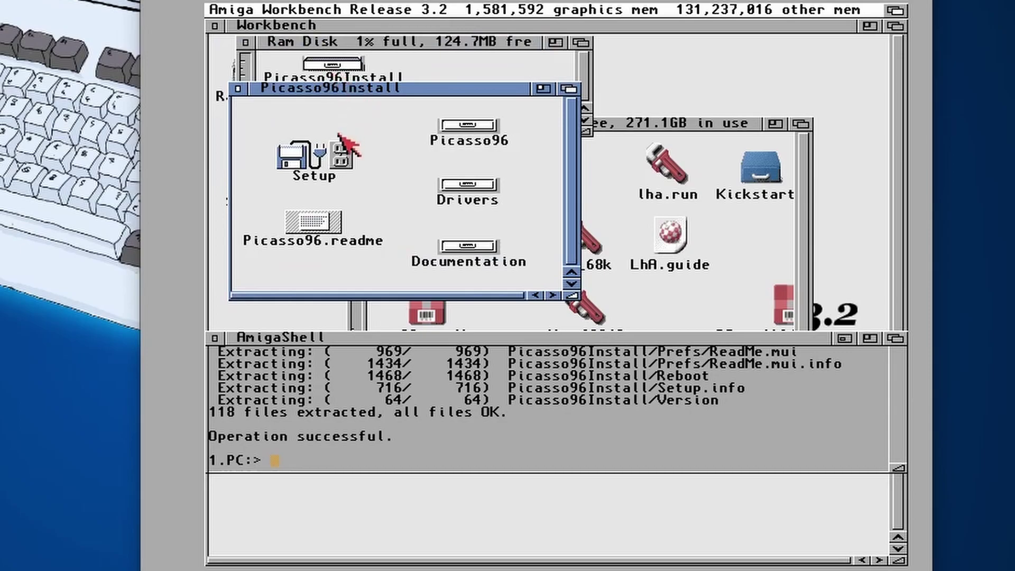
pyautogui.doubleClick(308, 154)
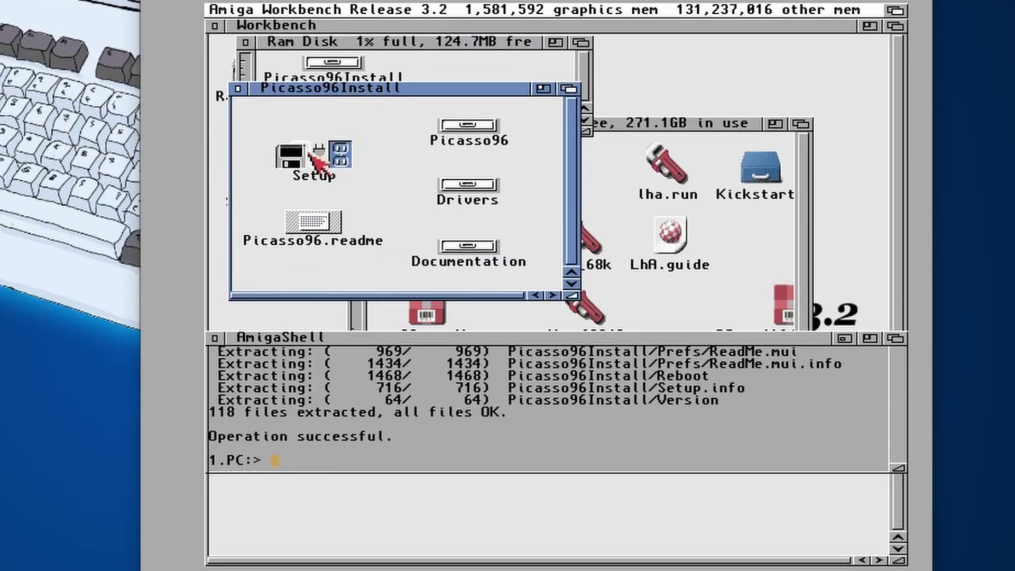
# Choose a first, intermediate, real install without logging, accept the notices, and decline the manual
pyautogui.click(489, 387)
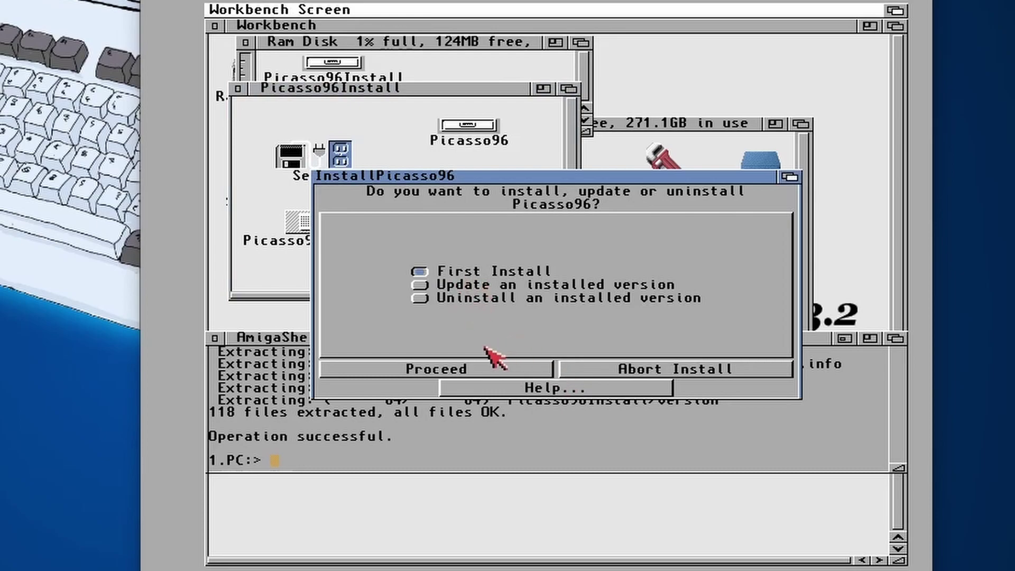
pyautogui.click(462, 368)
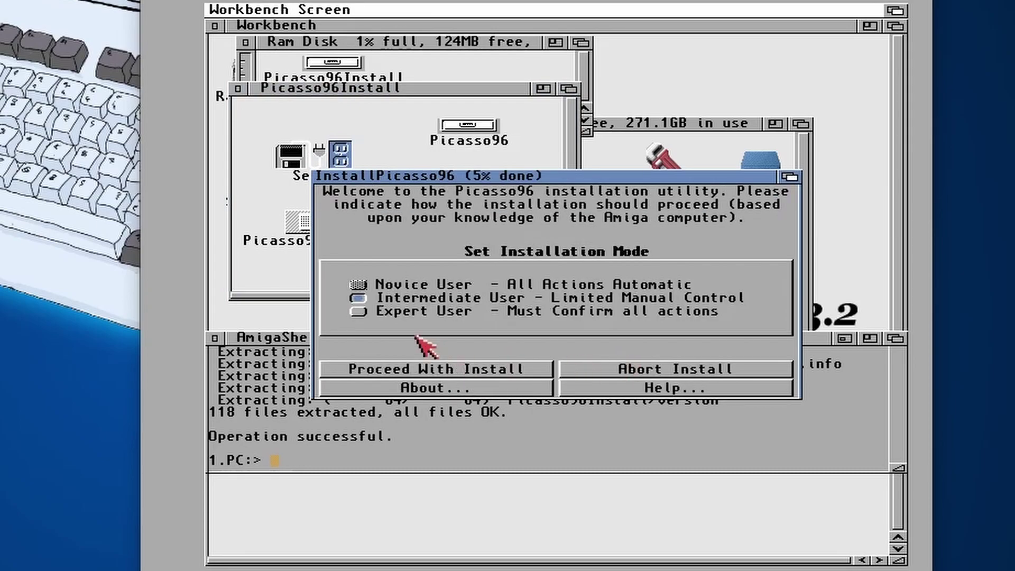
pyautogui.click(462, 369)
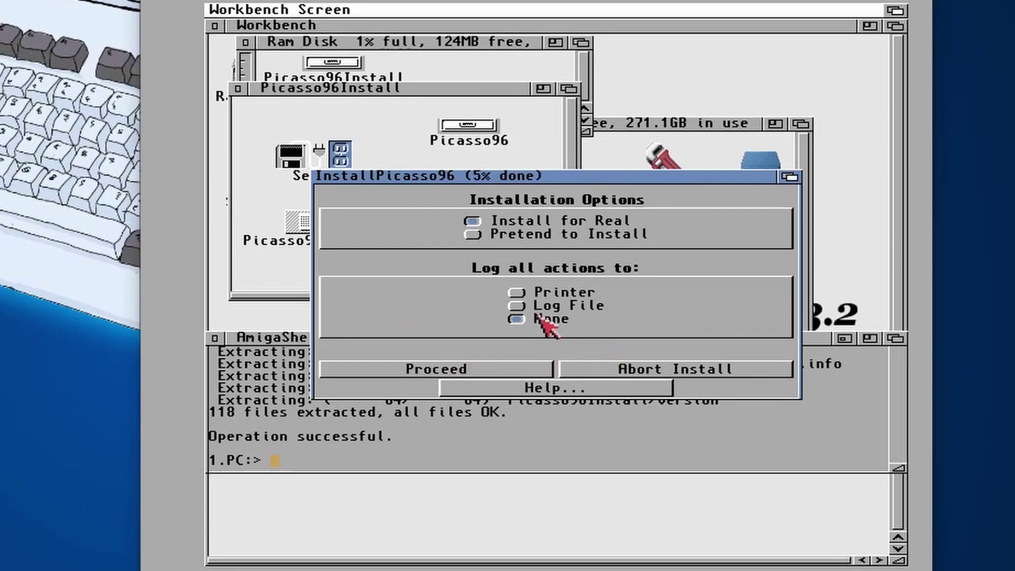
pyautogui.click(513, 371)
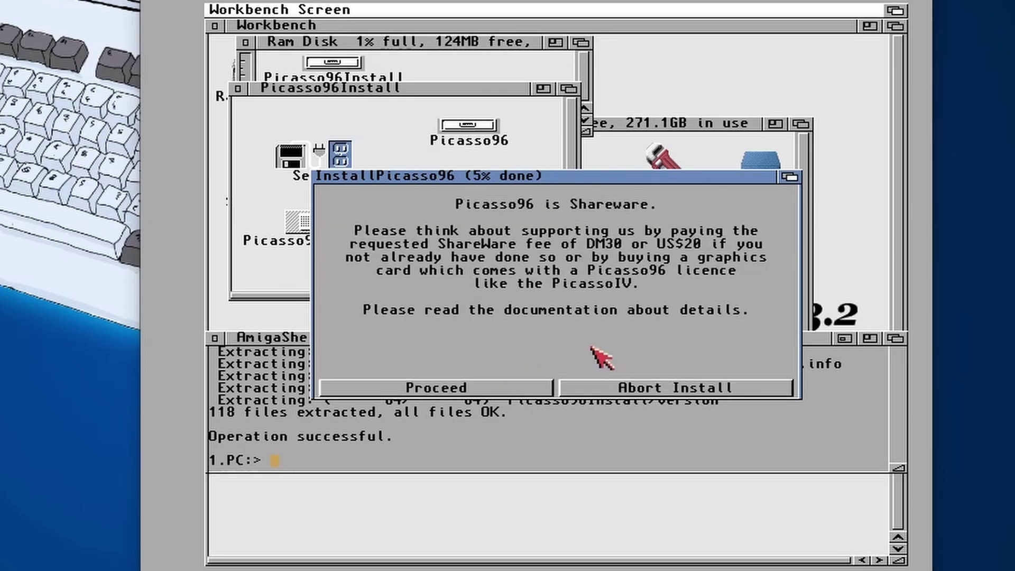
pyautogui.click(492, 390)
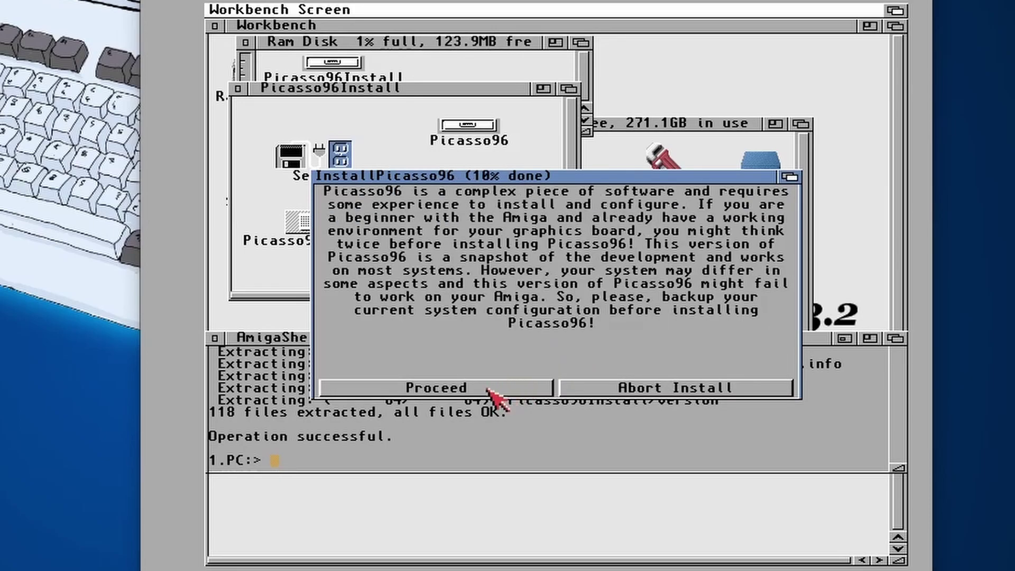
pyautogui.click(488, 390)
pyautogui.click(487, 390)
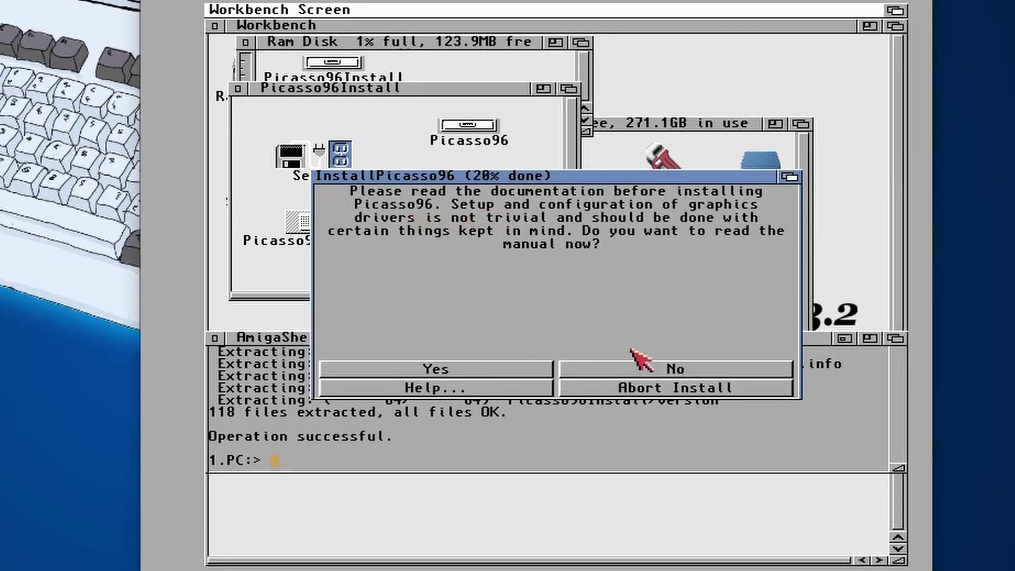
pyautogui.click(639, 371)
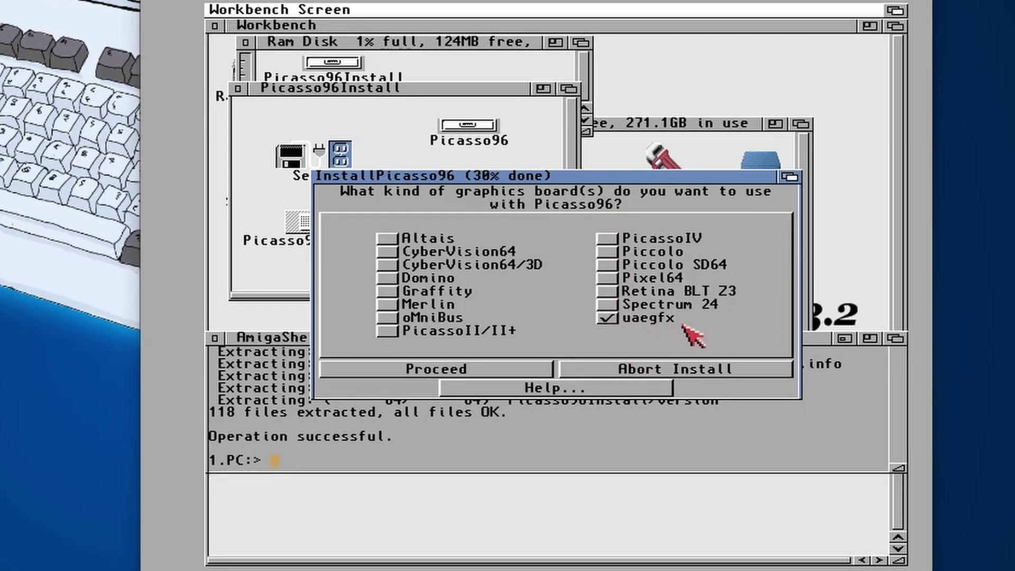
# Confirm uaegfx and accept the SYS: locations for libraries, monitors, prefs and settings
pyautogui.click(472, 373)
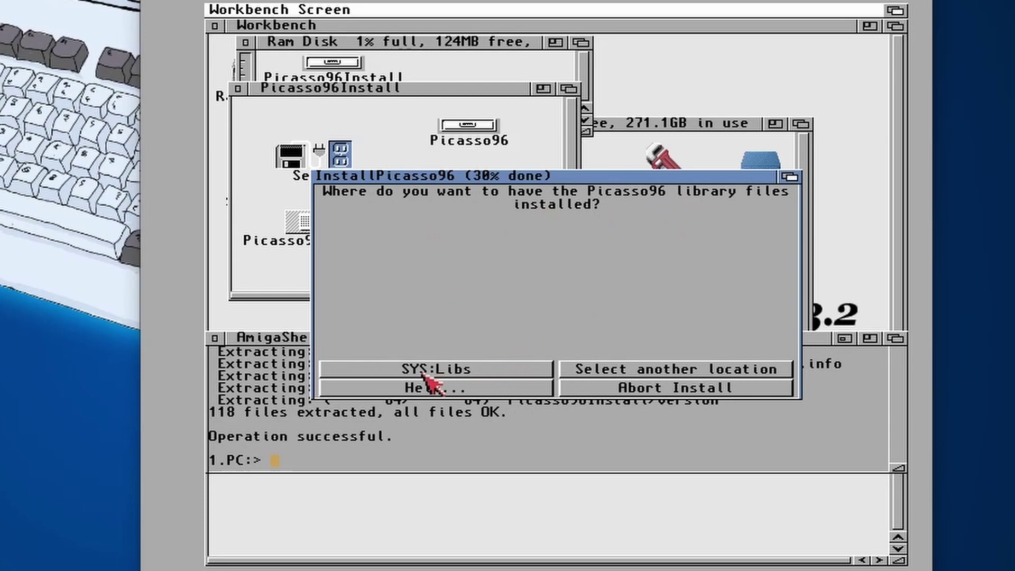
pyautogui.click(470, 369)
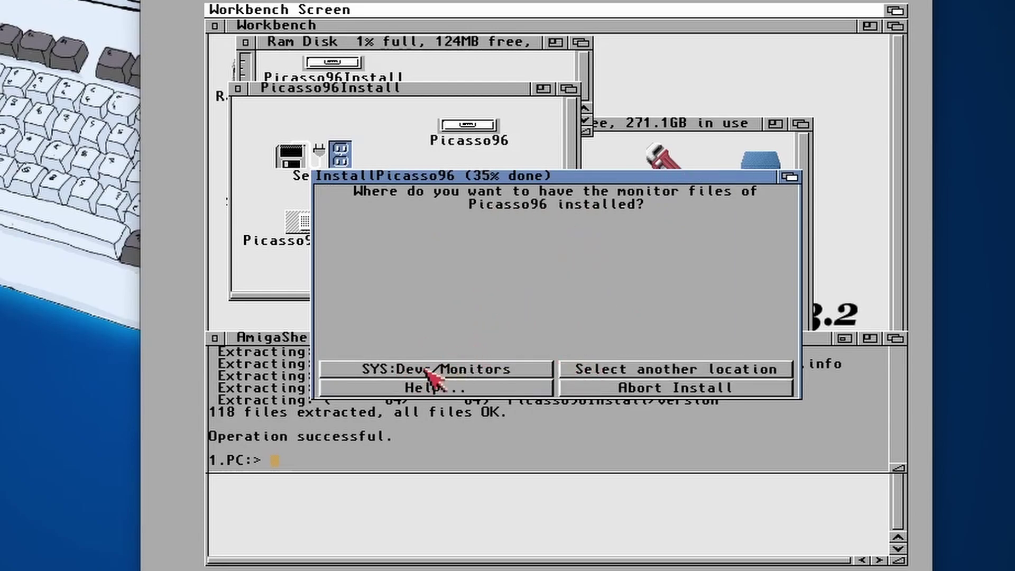
pyautogui.click(475, 368)
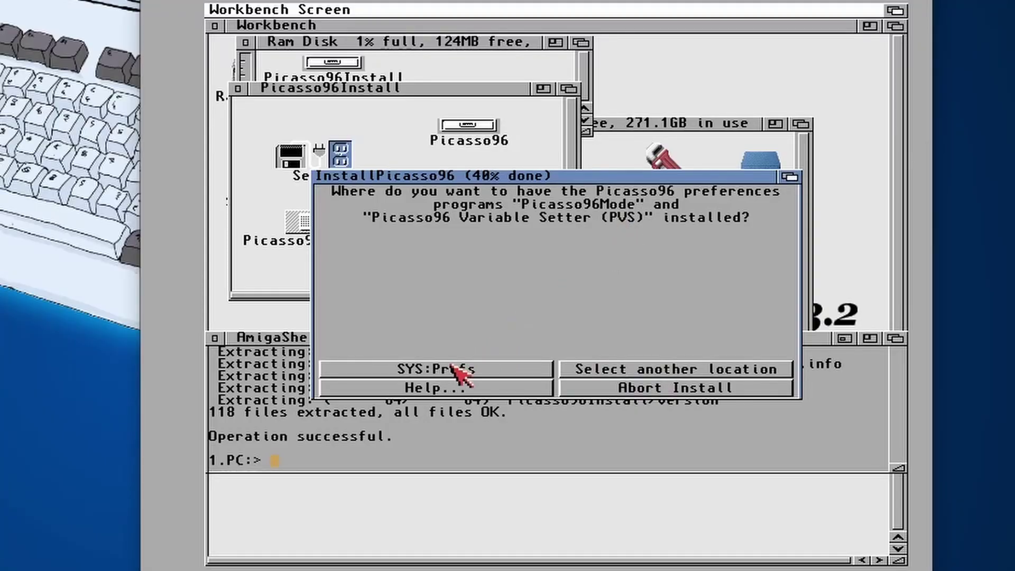
pyautogui.click(465, 373)
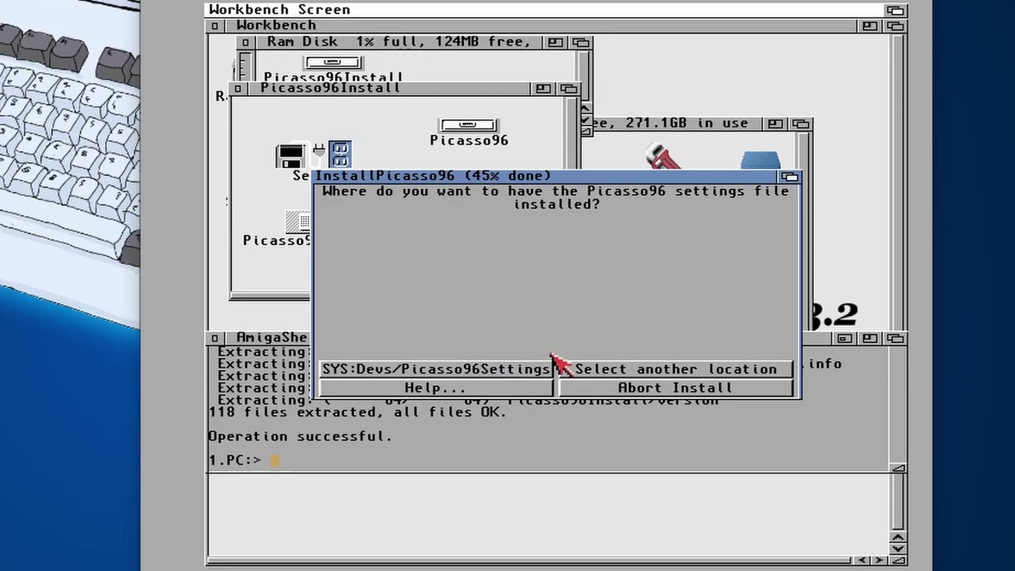
pyautogui.click(513, 370)
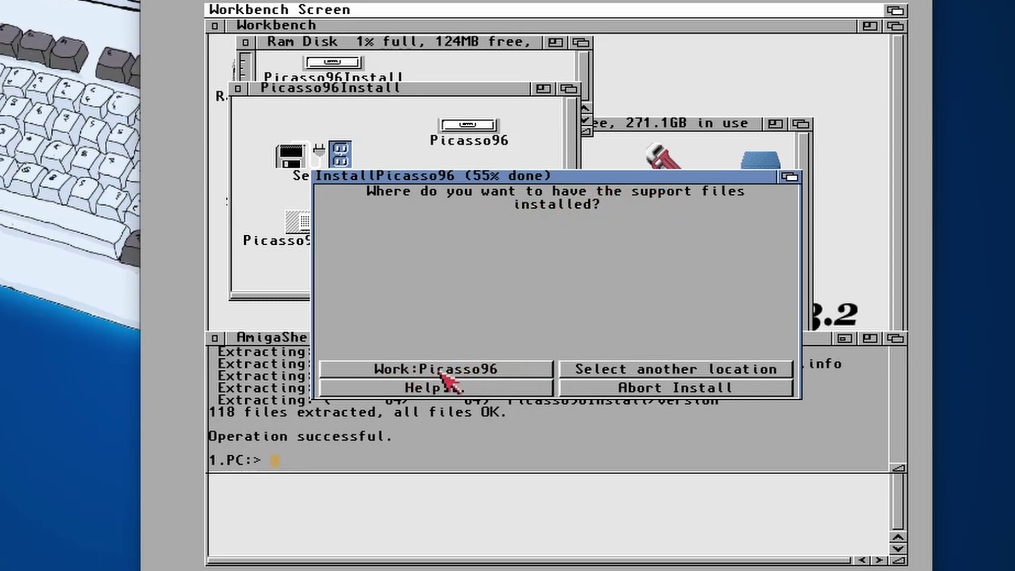
# Create a new Work drawer on System: and accept System:Work as the support-file location
pyautogui.click(672, 371)
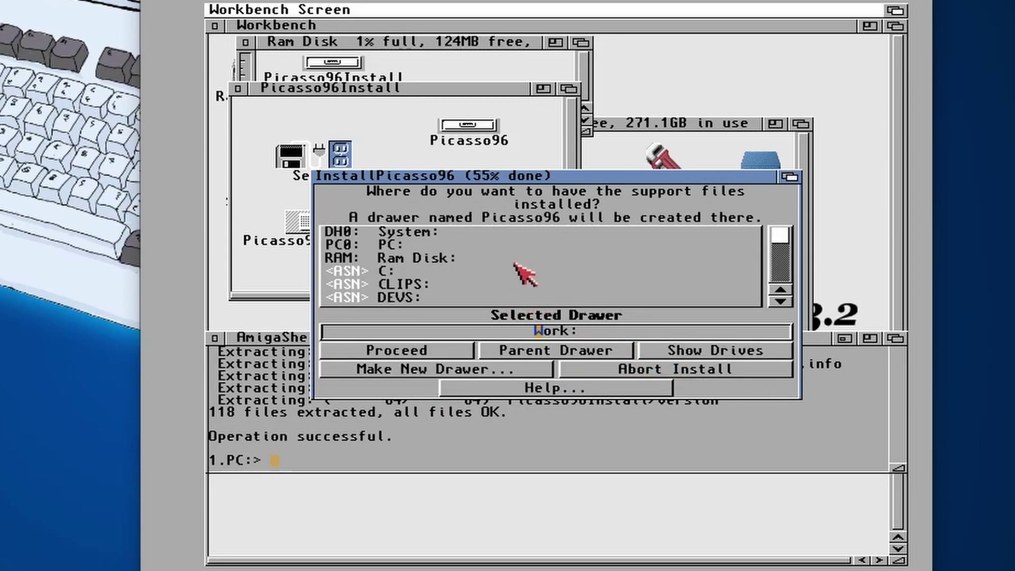
pyautogui.click(414, 233)
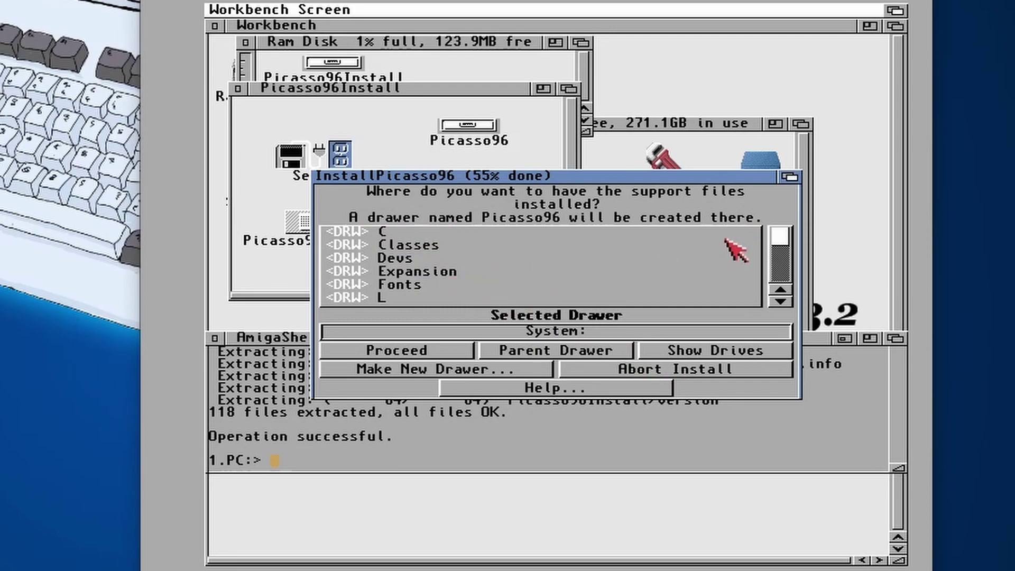
pyautogui.moveTo(779, 237); pyautogui.dragTo(780, 261)
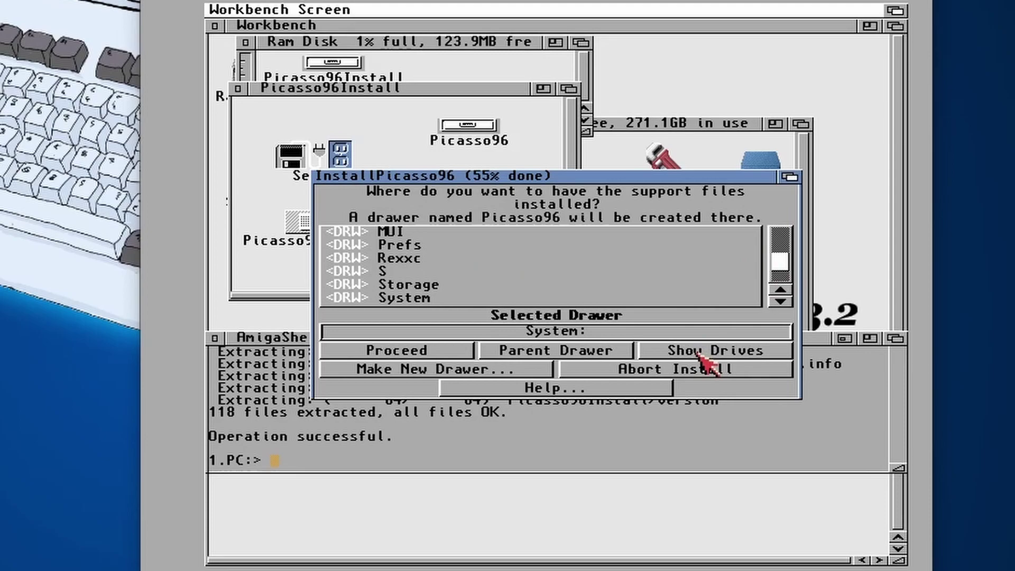
pyautogui.click(472, 370)
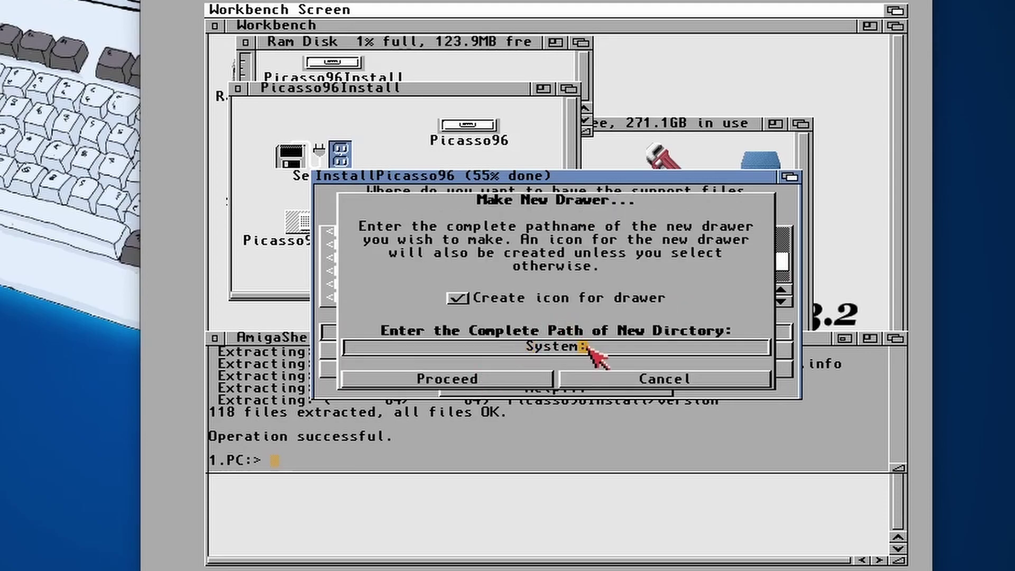
pyautogui.click(589, 348)
pyautogui.write('Work')
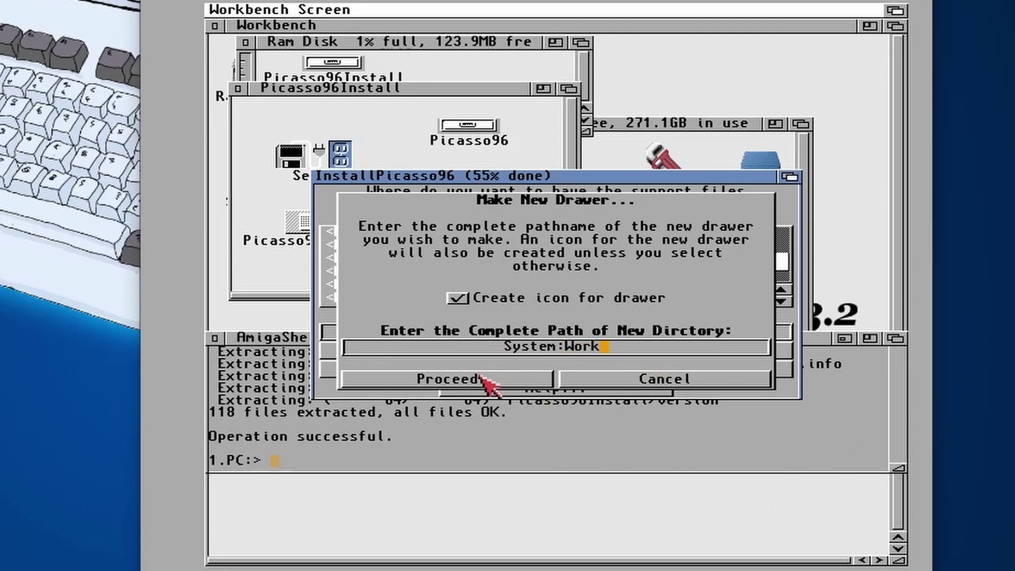
pyautogui.click(478, 380)
pyautogui.click(431, 350)
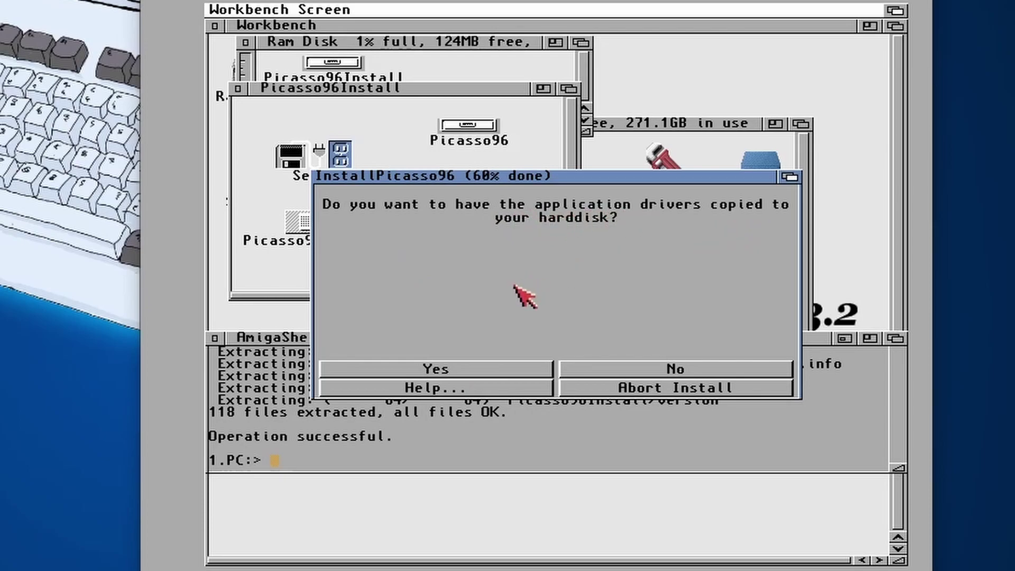
# Agree to copy application drivers, start the printer patch at boot, and begin installing
pyautogui.click(482, 368)
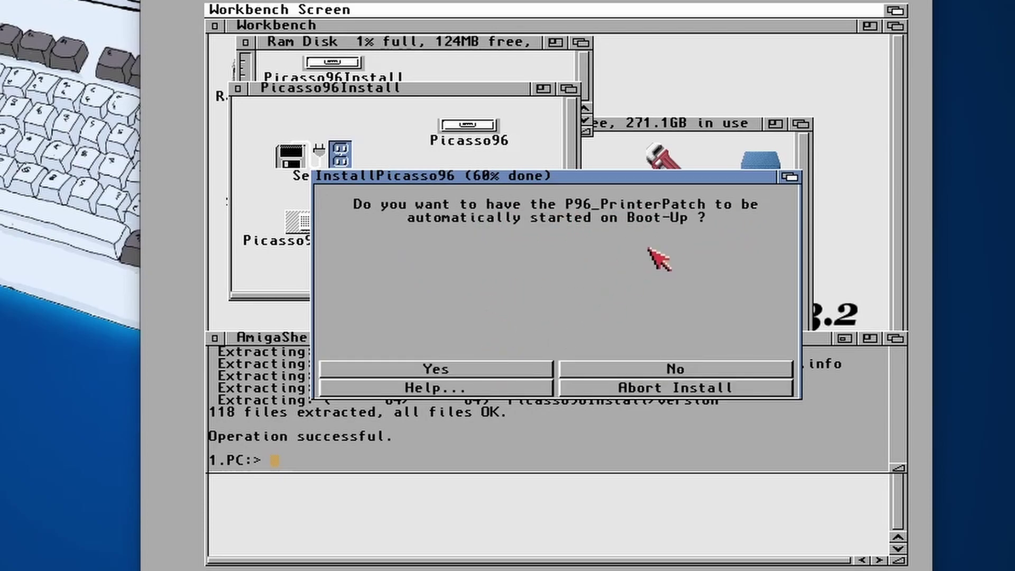
pyautogui.click(494, 368)
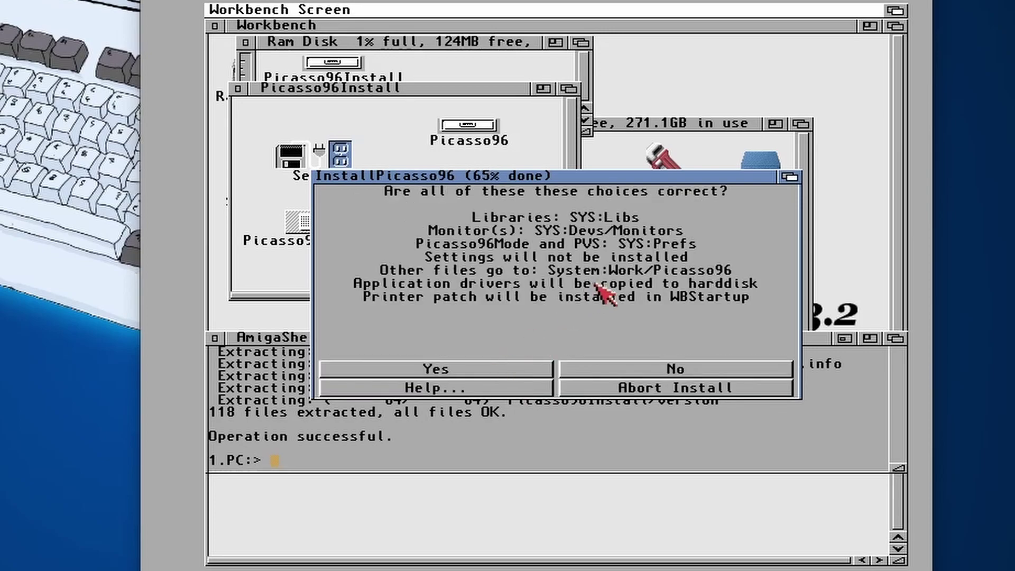
pyautogui.click(502, 370)
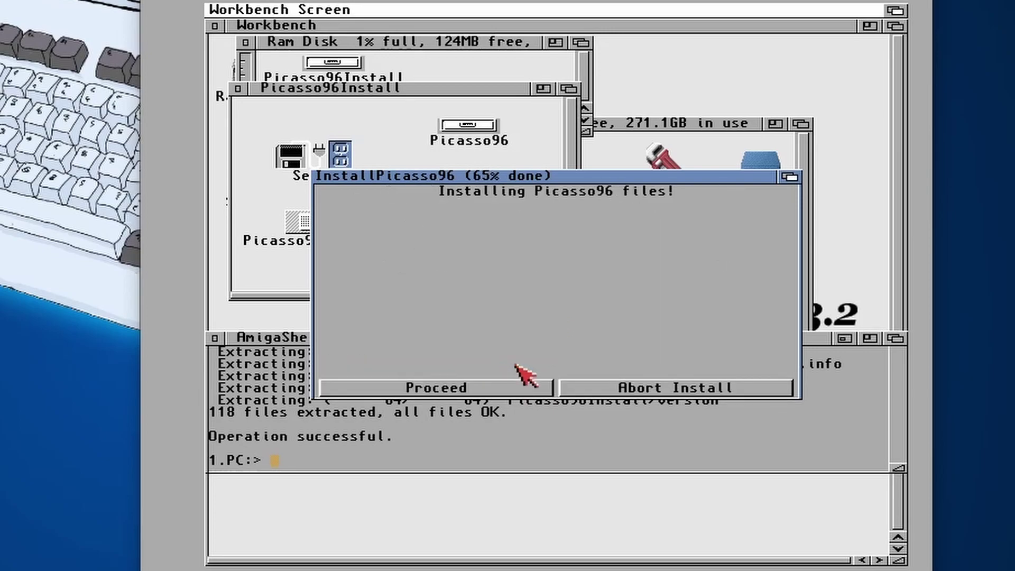
pyautogui.click(506, 386)
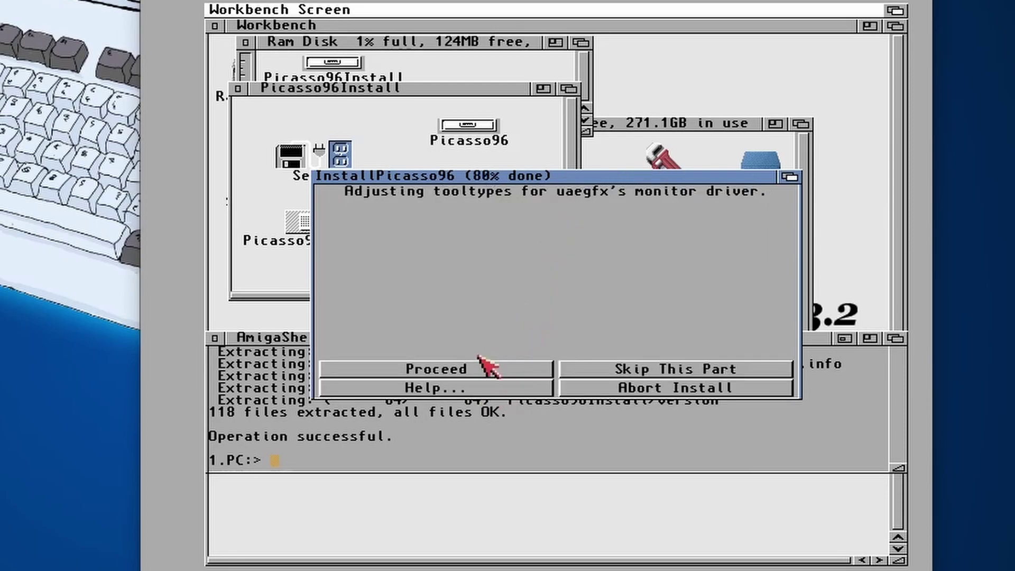
# Allow the uaegfx tooltype changes and copy Picasso96Mode and PVS into SYS:Prefs through completion
pyautogui.click(474, 372)
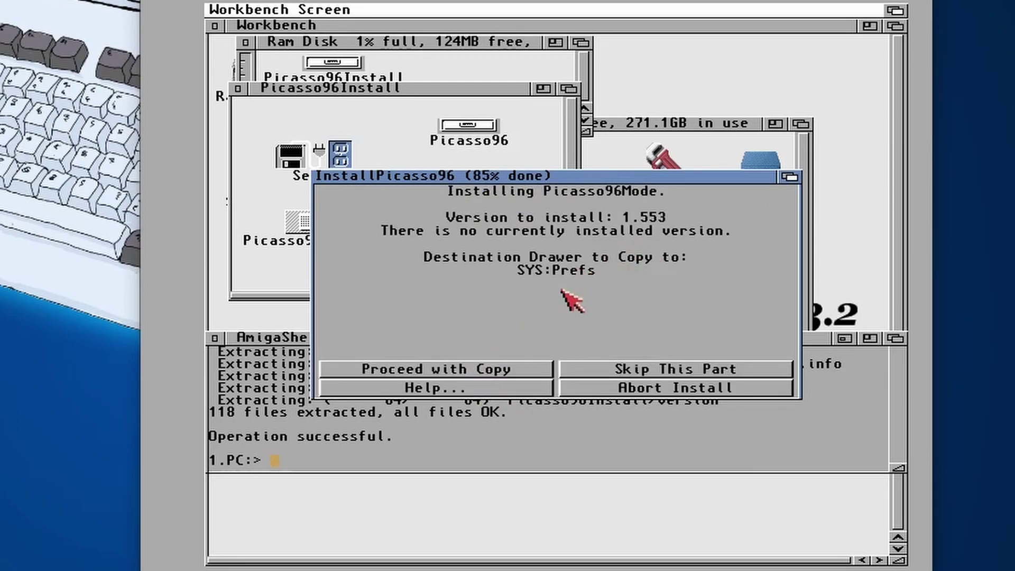
pyautogui.click(500, 373)
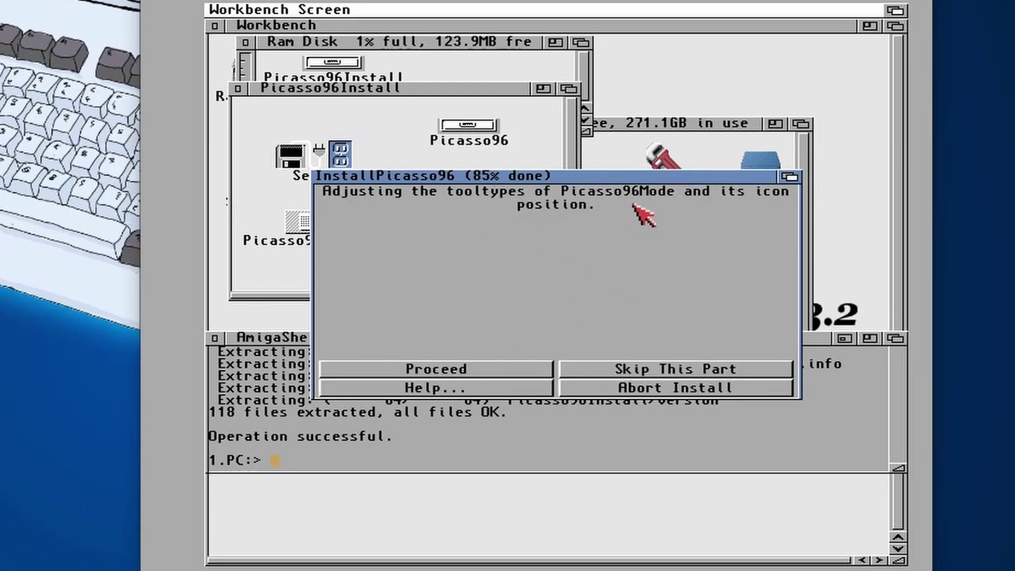
pyautogui.click(505, 370)
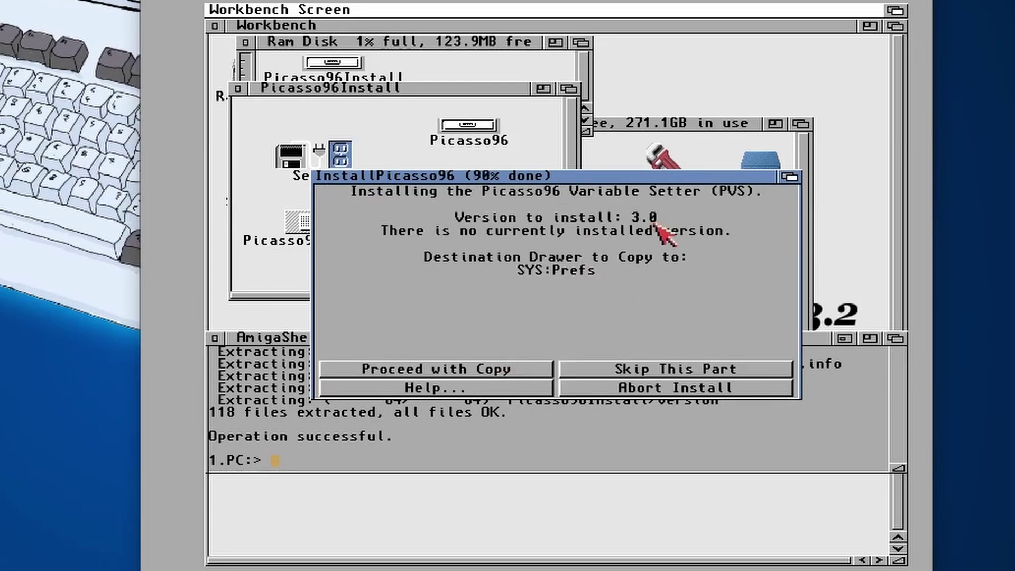
pyautogui.click(525, 370)
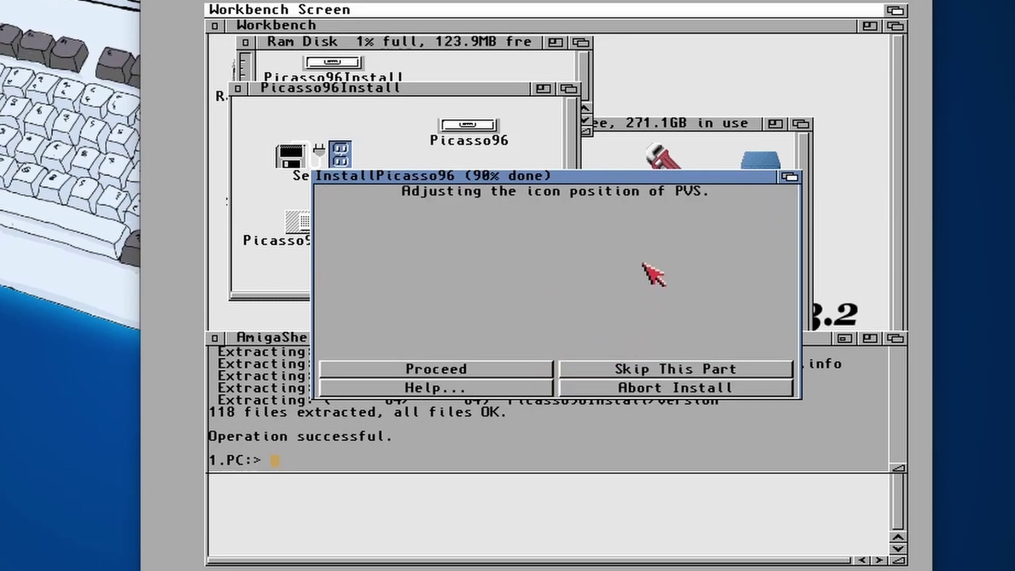
pyautogui.click(505, 368)
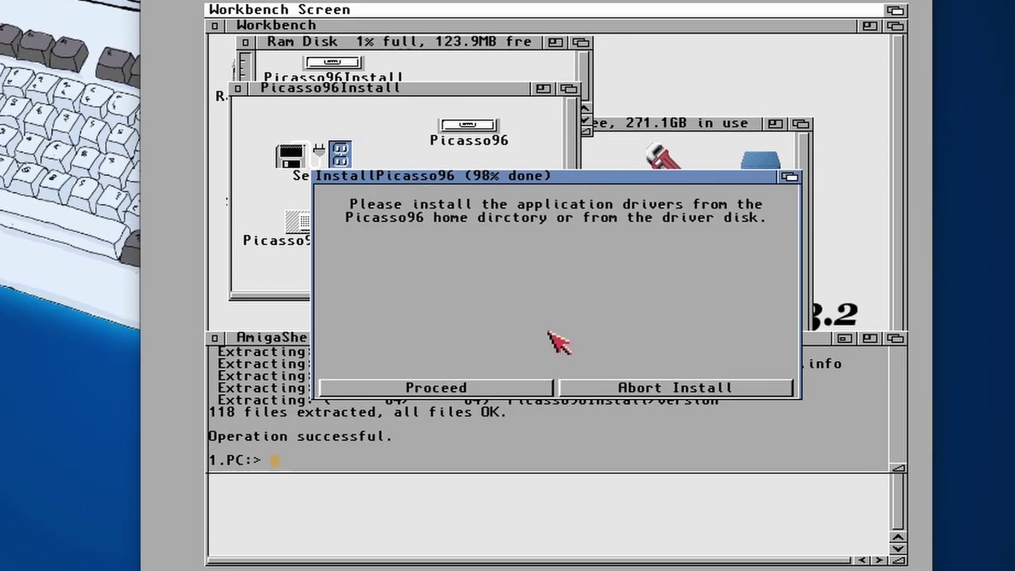
pyautogui.click(491, 387)
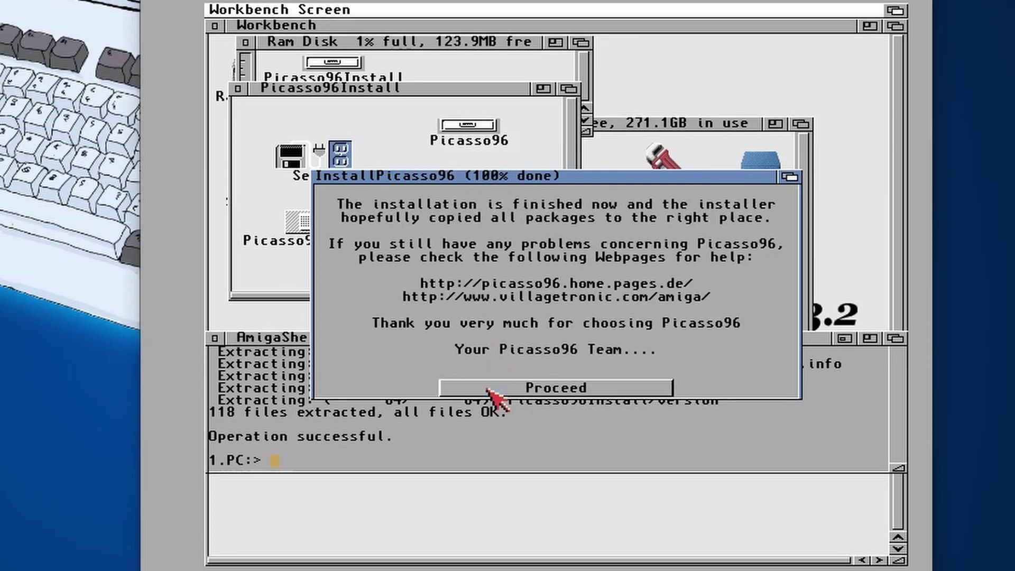
pyautogui.click(552, 394)
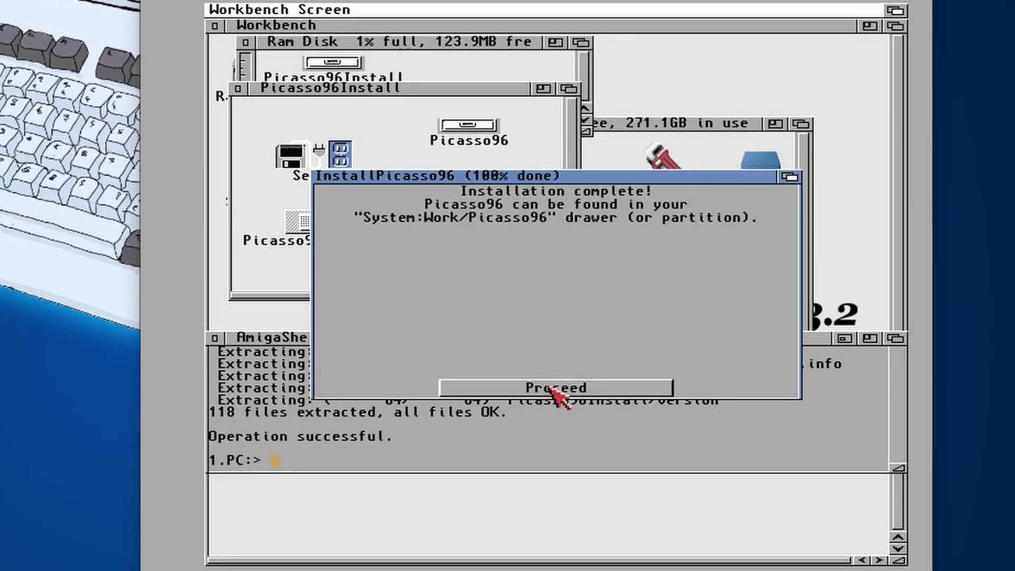
# Close the installer and open ScreenMode from System > Prefs
pyautogui.click(601, 394)
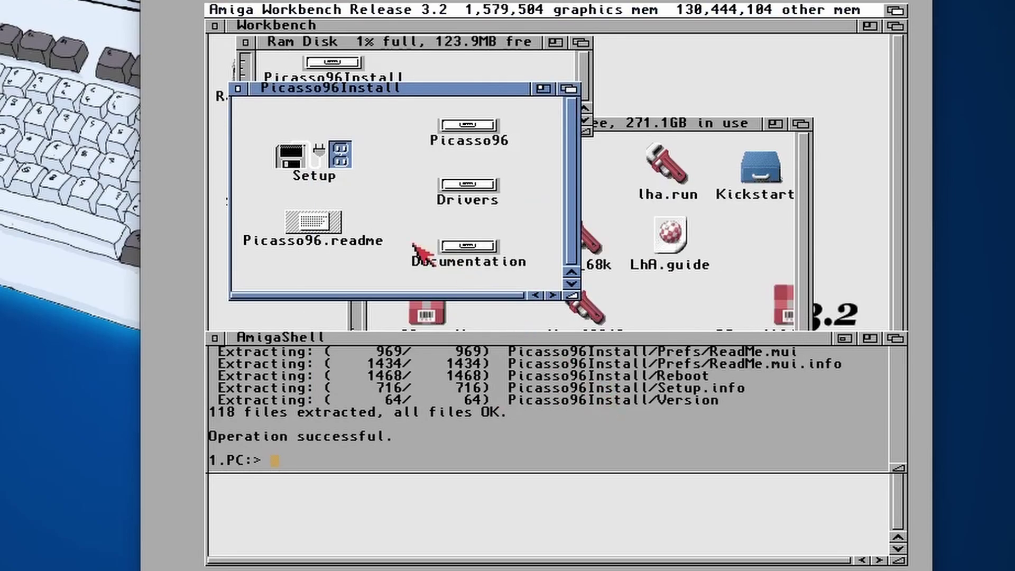
pyautogui.click(404, 224)
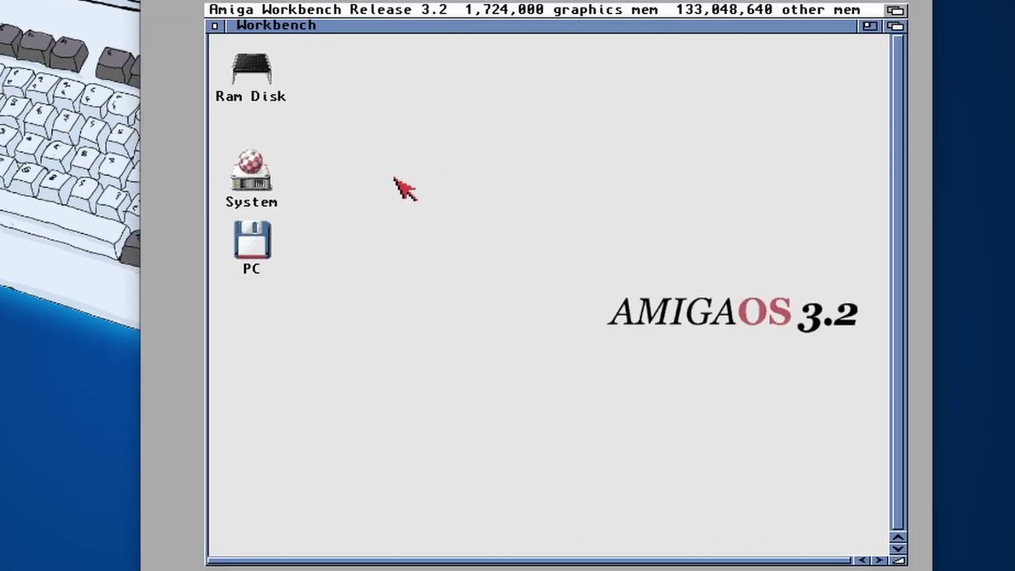
pyautogui.doubleClick(255, 185)
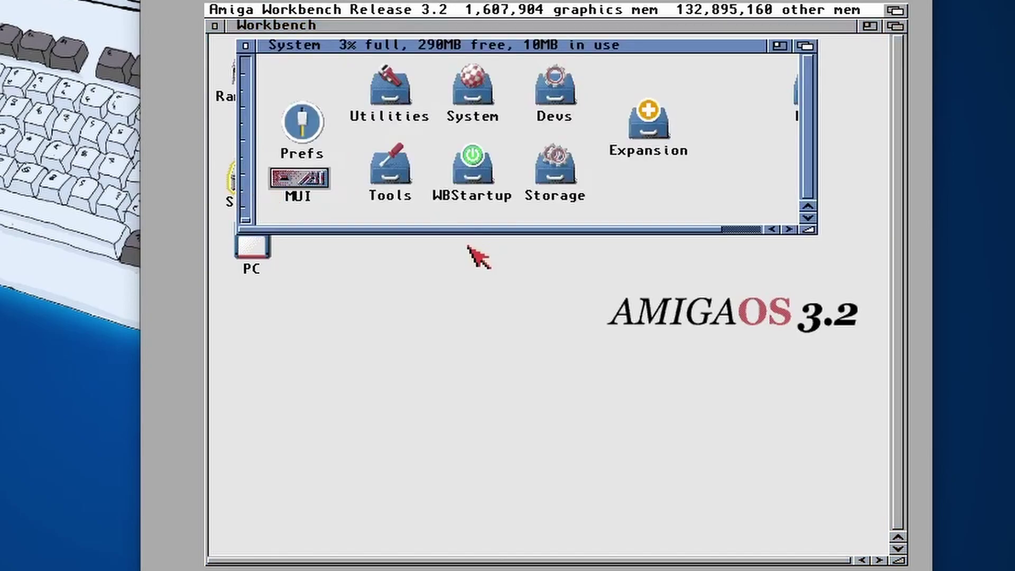
pyautogui.doubleClick(309, 129)
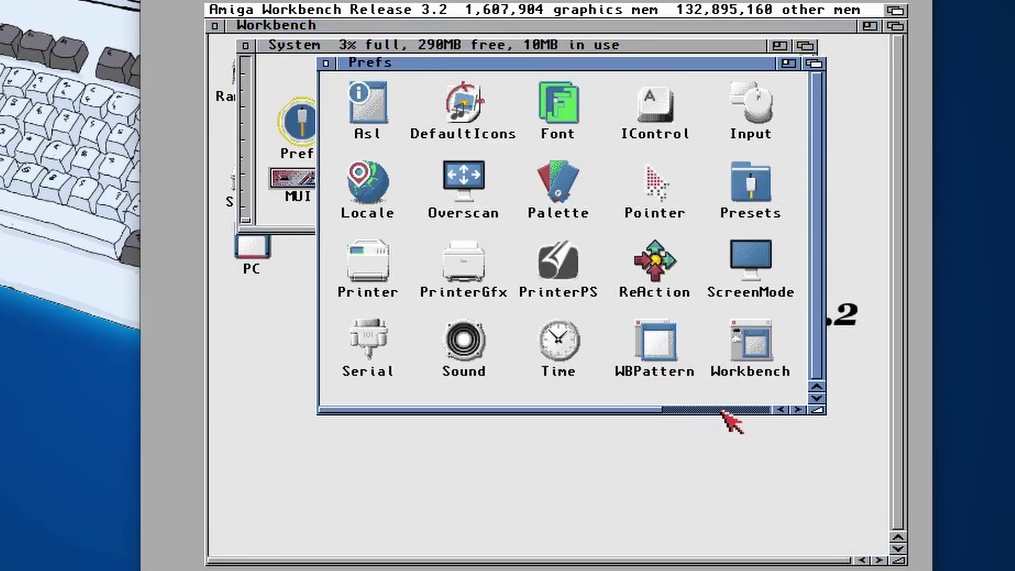
pyautogui.doubleClick(753, 267)
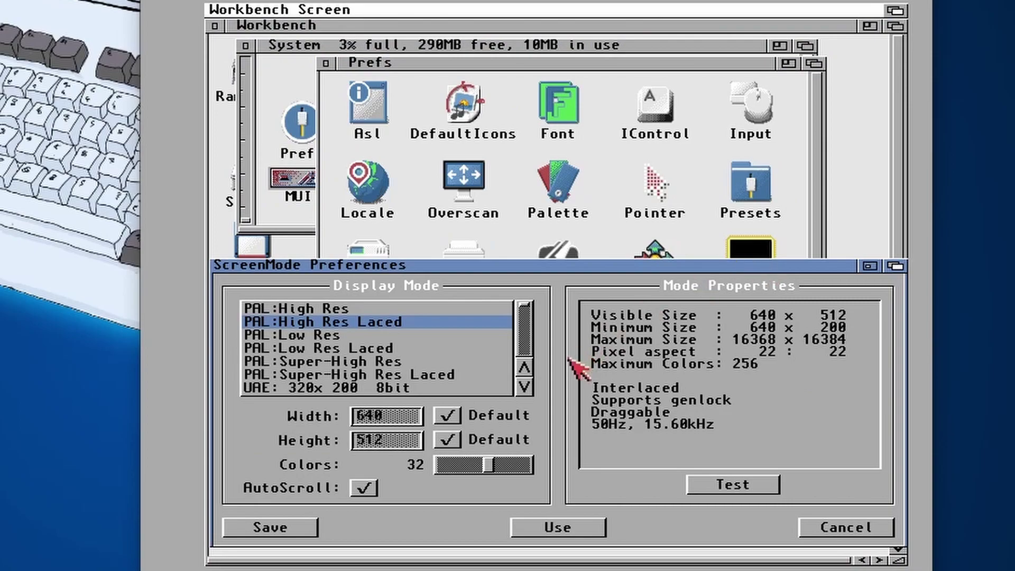
# Select UAE: 640x512 16bit PC and use it without testing
pyautogui.click(524, 386)
pyautogui.click(524, 386)
pyautogui.click(524, 386)
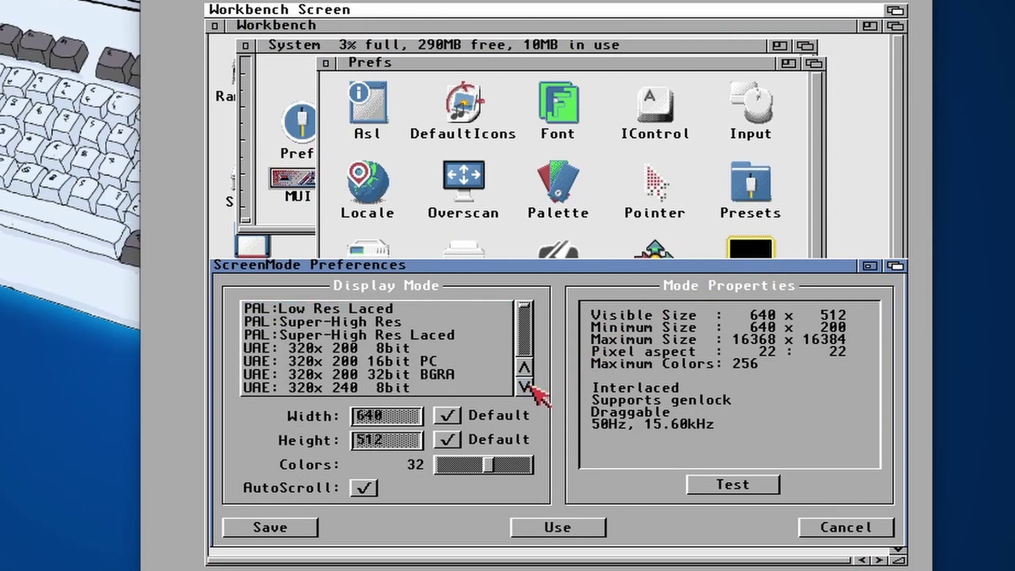
pyautogui.click(525, 367)
pyautogui.click(525, 367)
pyautogui.click(525, 367)
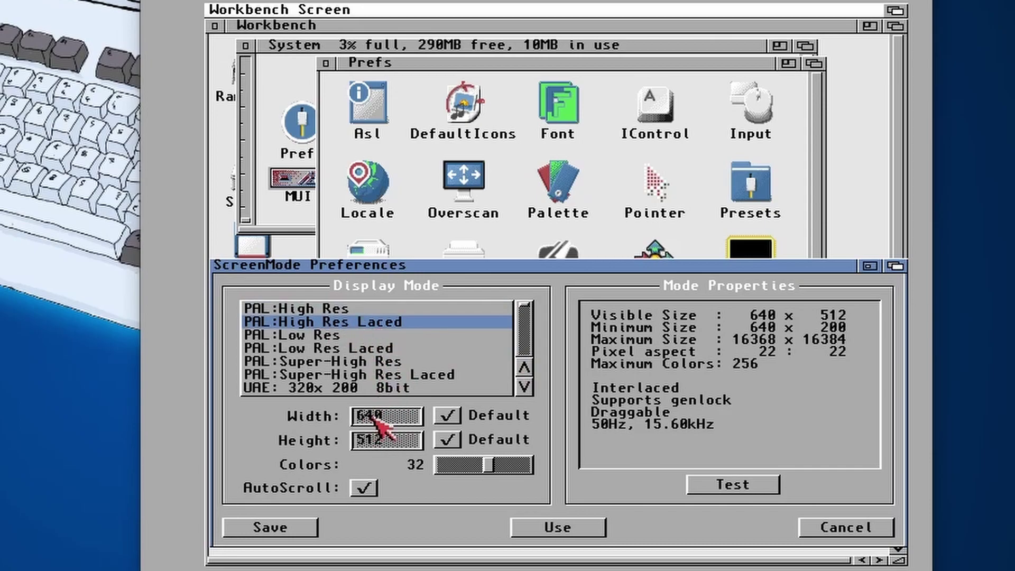
pyautogui.click(524, 386)
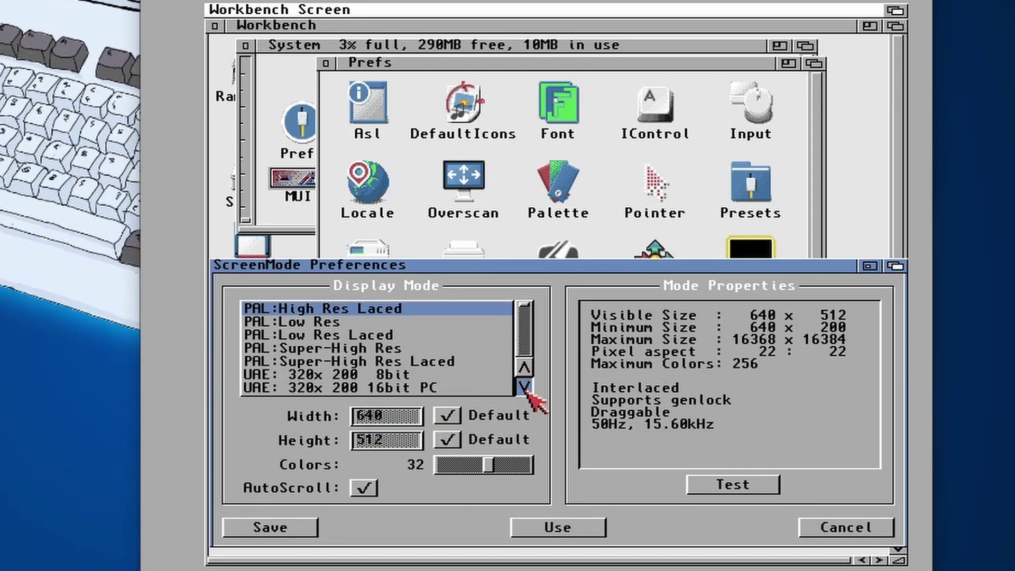
pyautogui.click(524, 386)
pyautogui.click(524, 386)
pyautogui.click(525, 386)
pyautogui.click(524, 387)
pyautogui.click(524, 387)
pyautogui.click(524, 386)
pyautogui.click(524, 387)
pyautogui.click(525, 387)
pyautogui.click(524, 386)
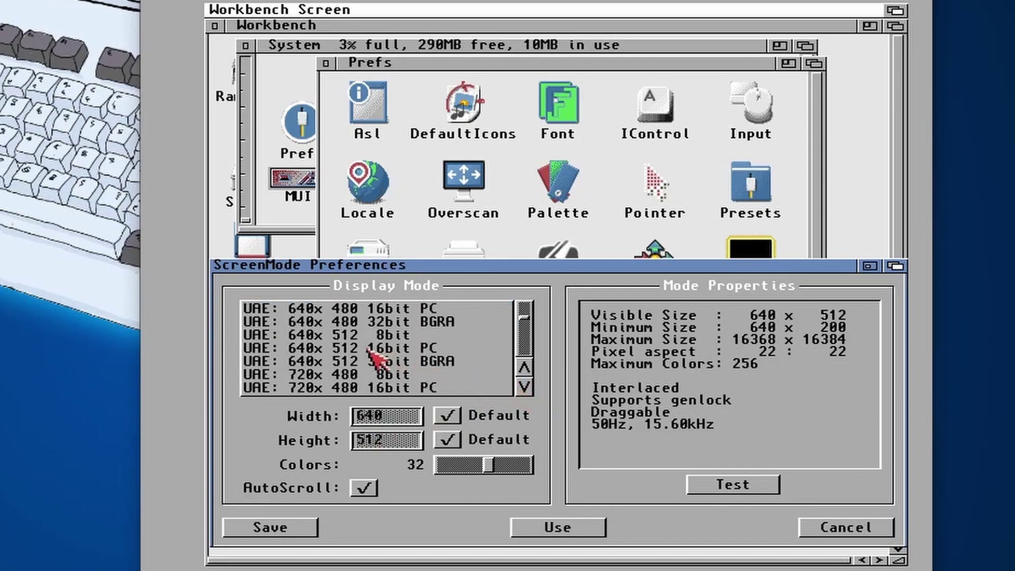
pyautogui.click(400, 349)
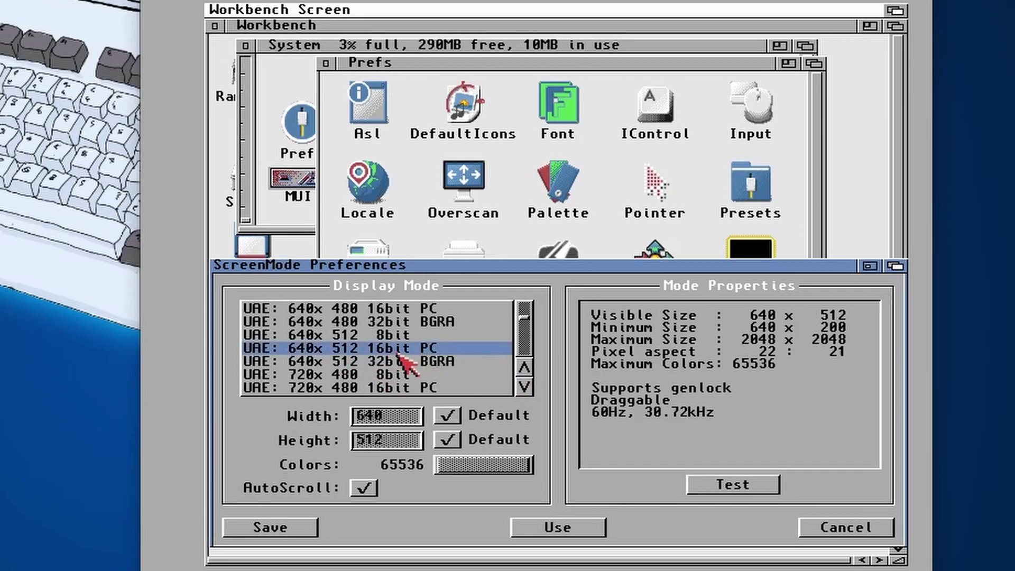
pyautogui.click(552, 530)
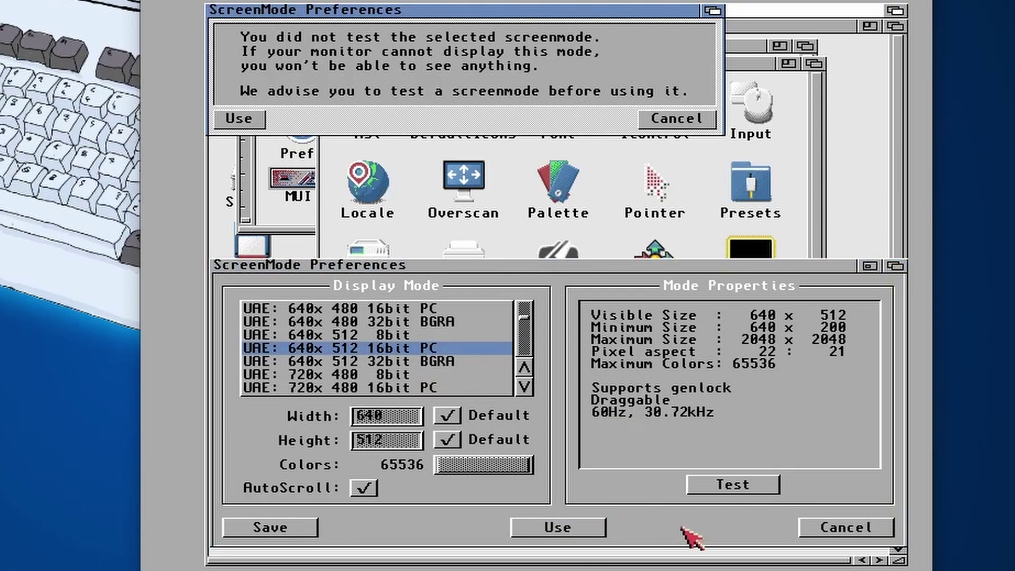
pyautogui.click(257, 126)
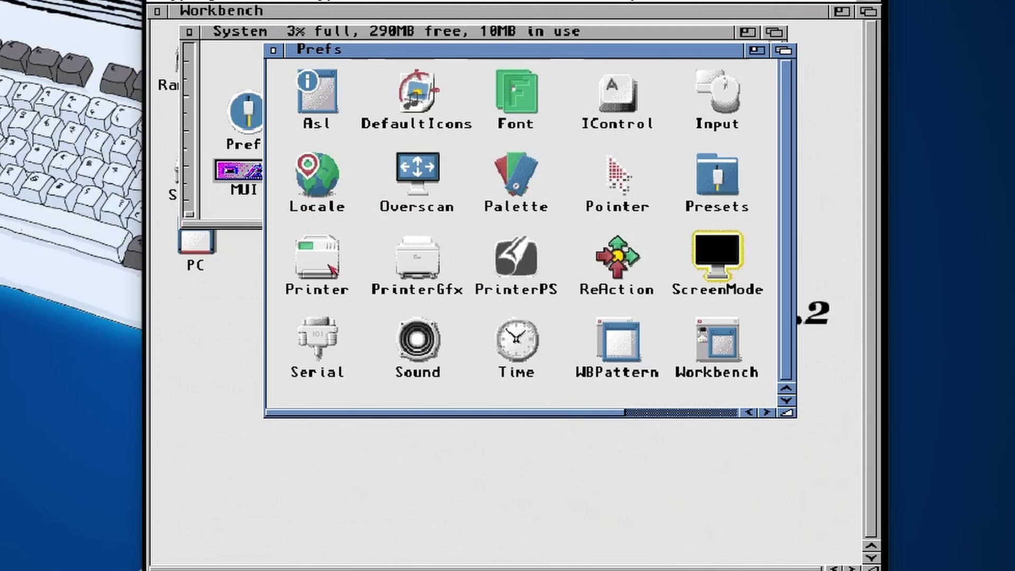
pyautogui.press('F12')
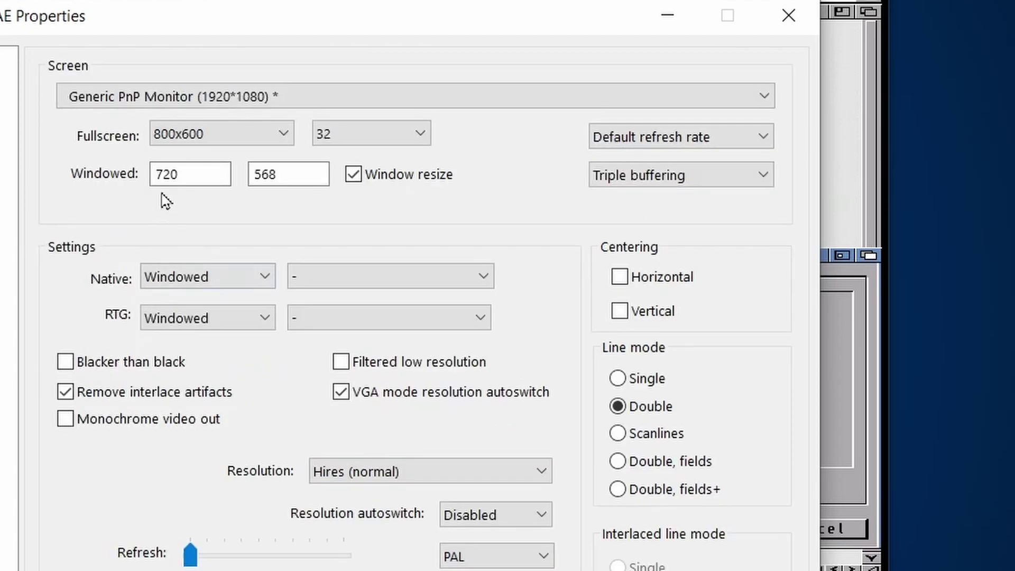
pyautogui.click(180, 174)
pyautogui.click(252, 175)
pyautogui.press('Return')
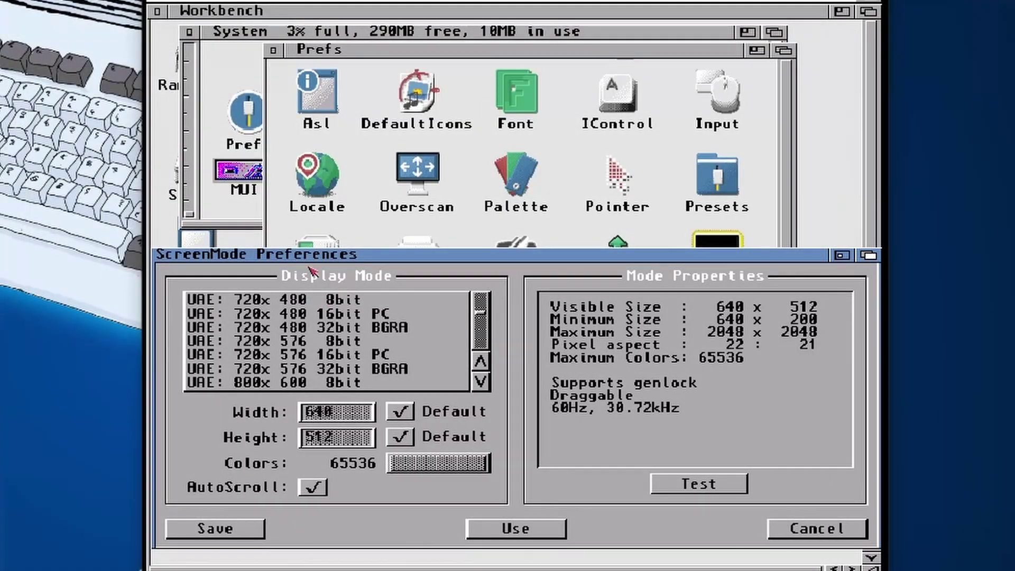
# Choose UAE: 720x576 16bit PC in ScreenMode and save it
pyautogui.click(247, 358)
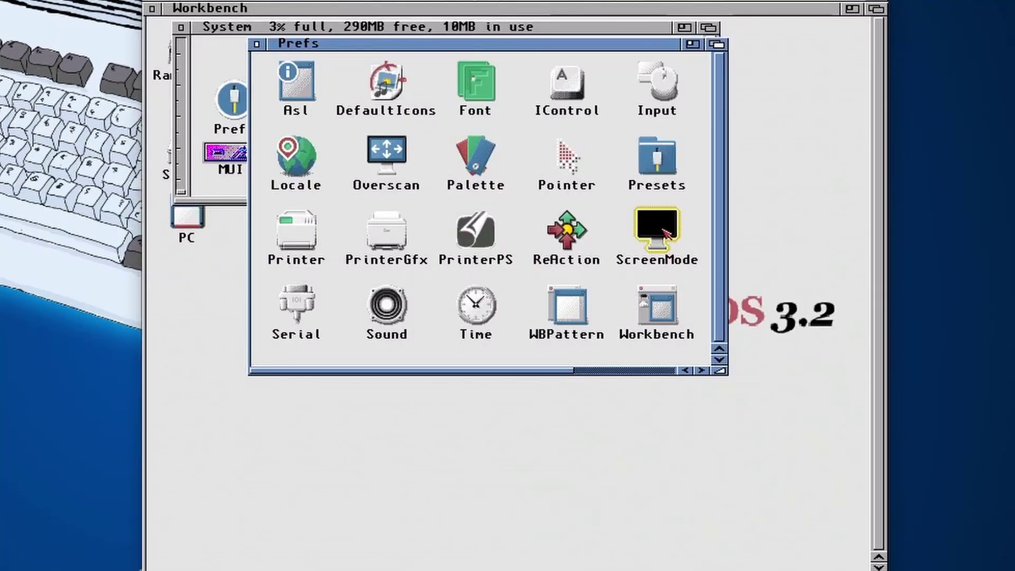
pyautogui.doubleClick(663, 229)
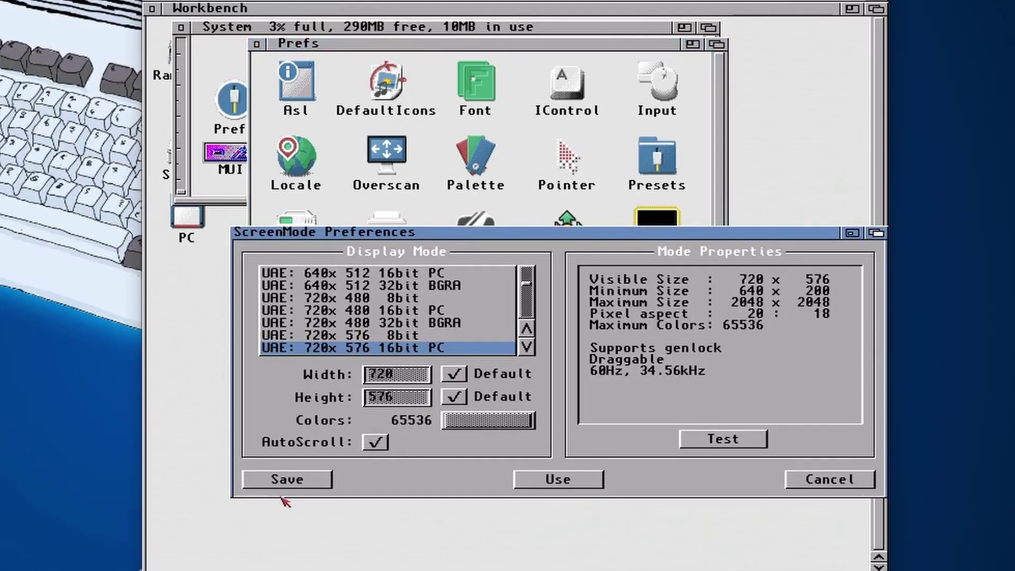
pyautogui.click(288, 481)
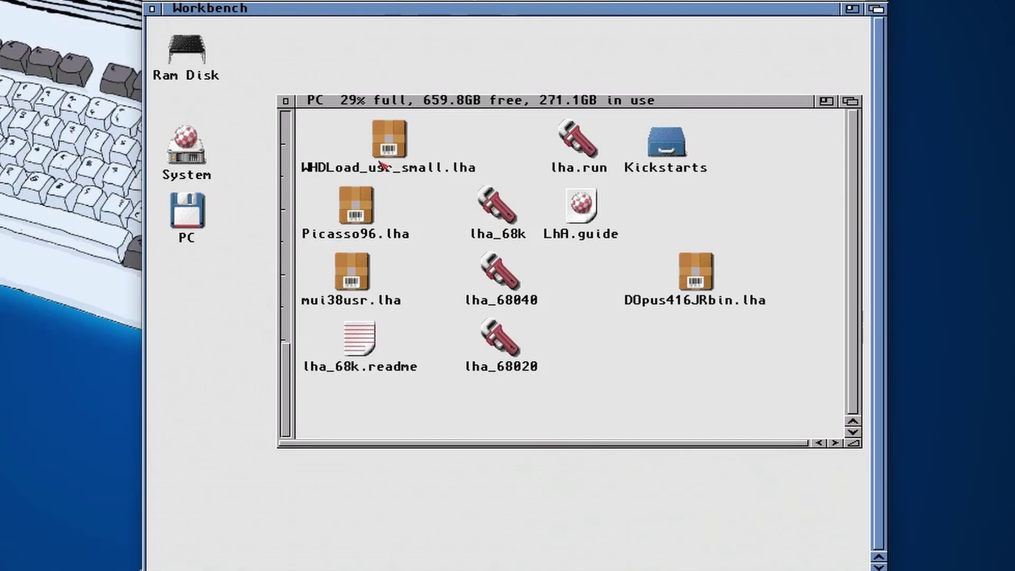
# Select WHDLoad_usr_small.lha, try running 'new', and close the failed output window
pyautogui.click(402, 141)
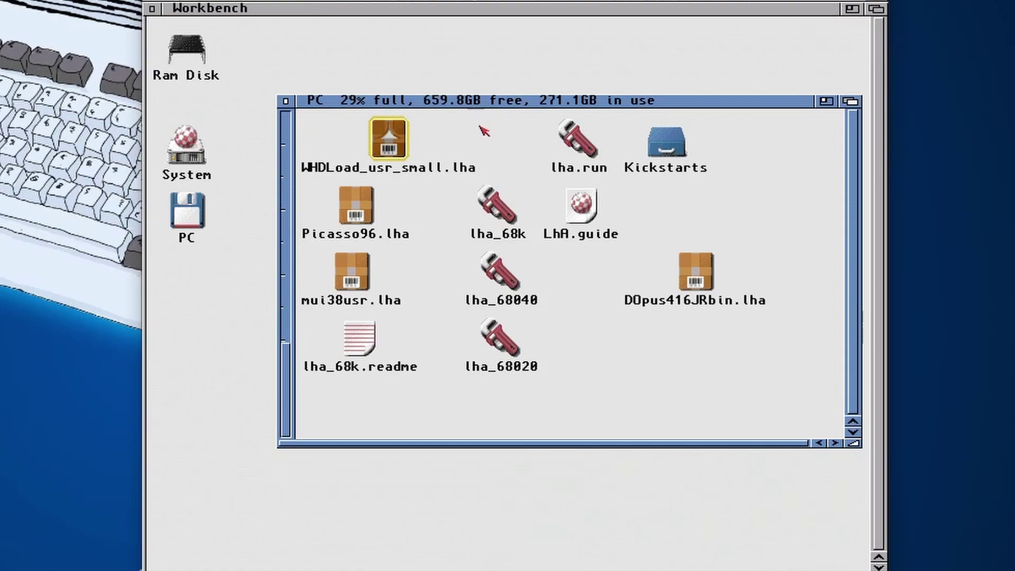
pyautogui.rightClick(362, 104)
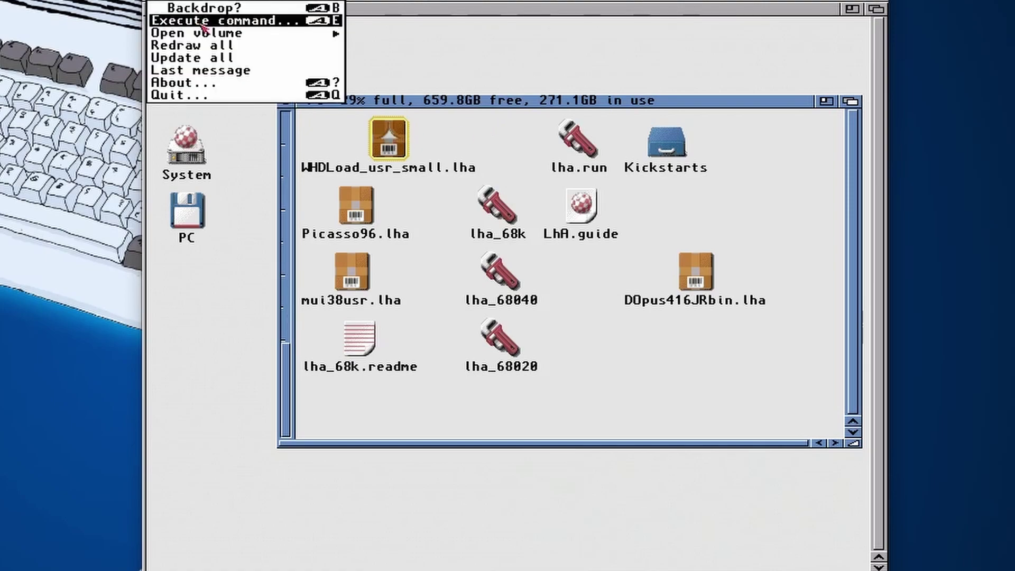
pyautogui.click(222, 20)
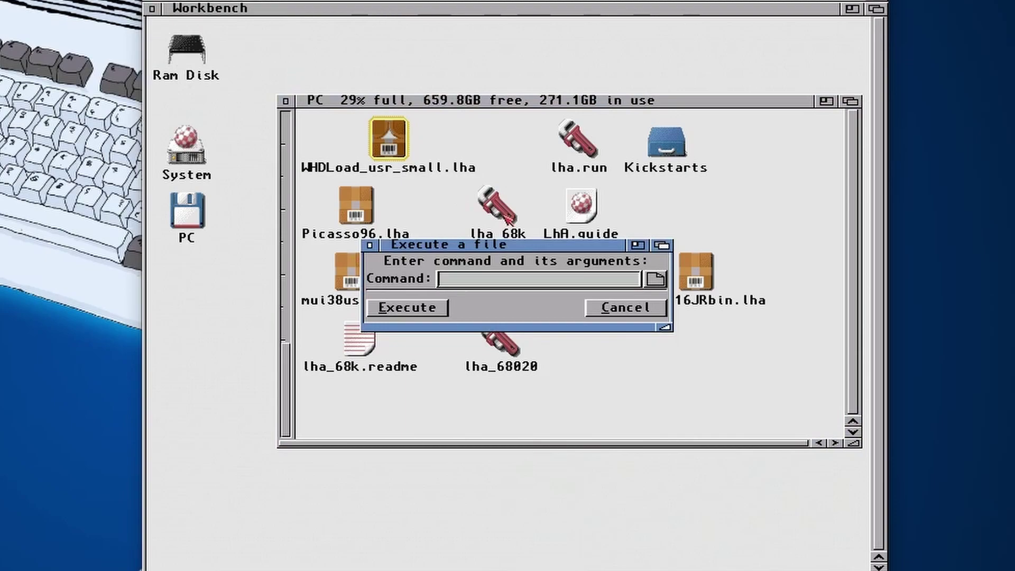
pyautogui.write('new')
pyautogui.press('Return')
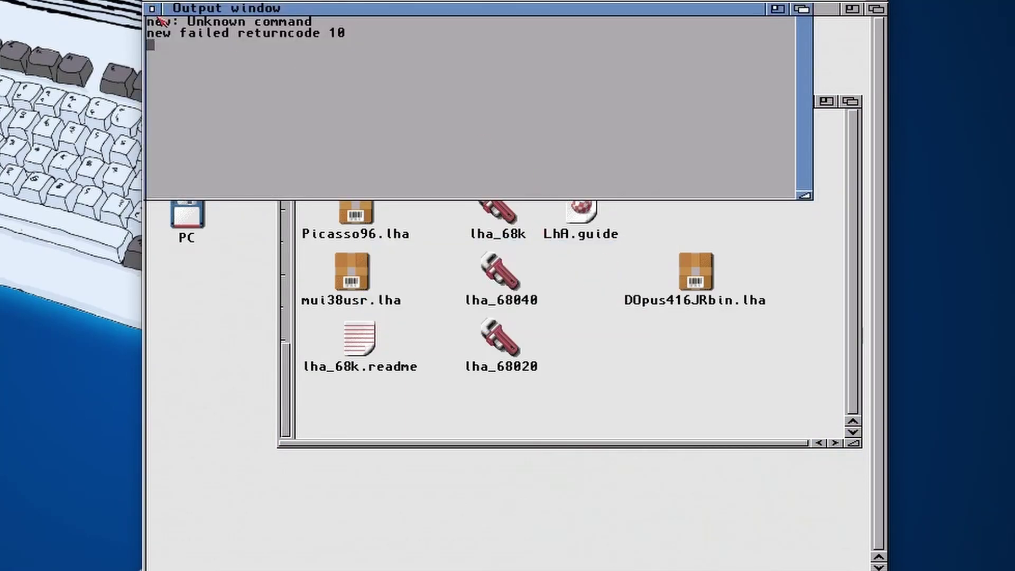
pyautogui.click(153, 11)
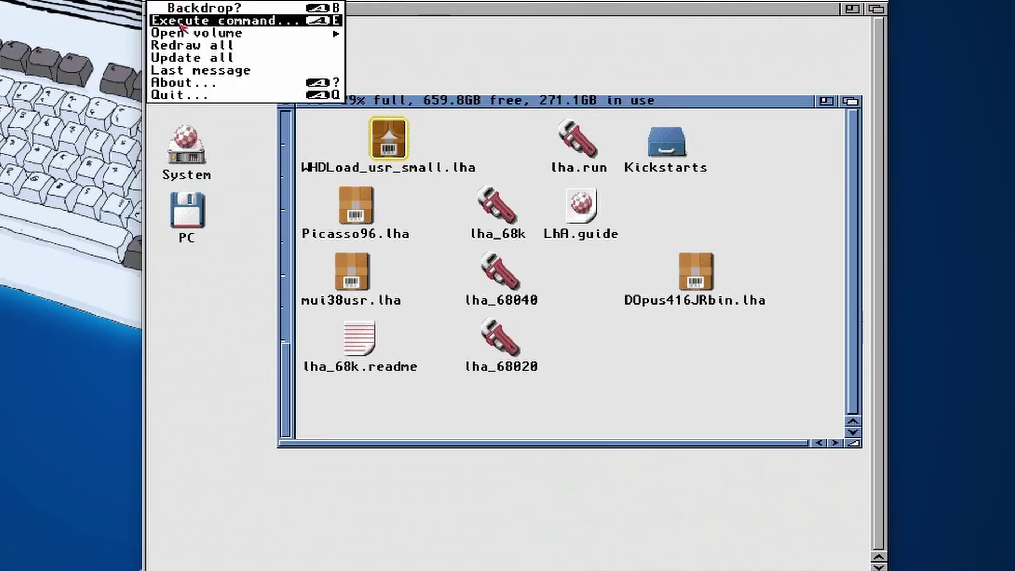
# Open a NewShell and run 'lha x WHDLoad_usr_small.lha RAM:'
pyautogui.click(182, 24)
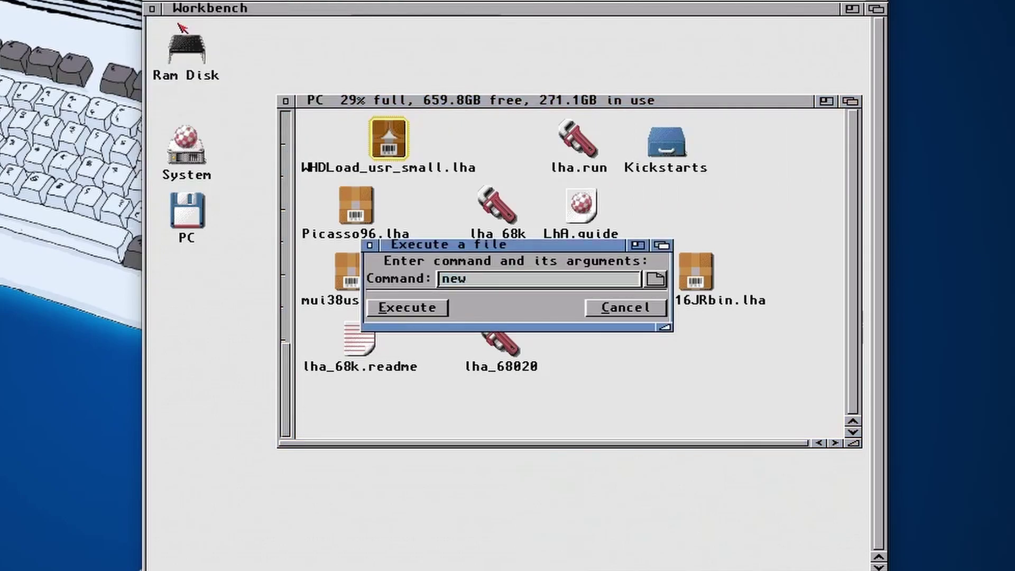
pyautogui.write('shell')
pyautogui.press('Return')
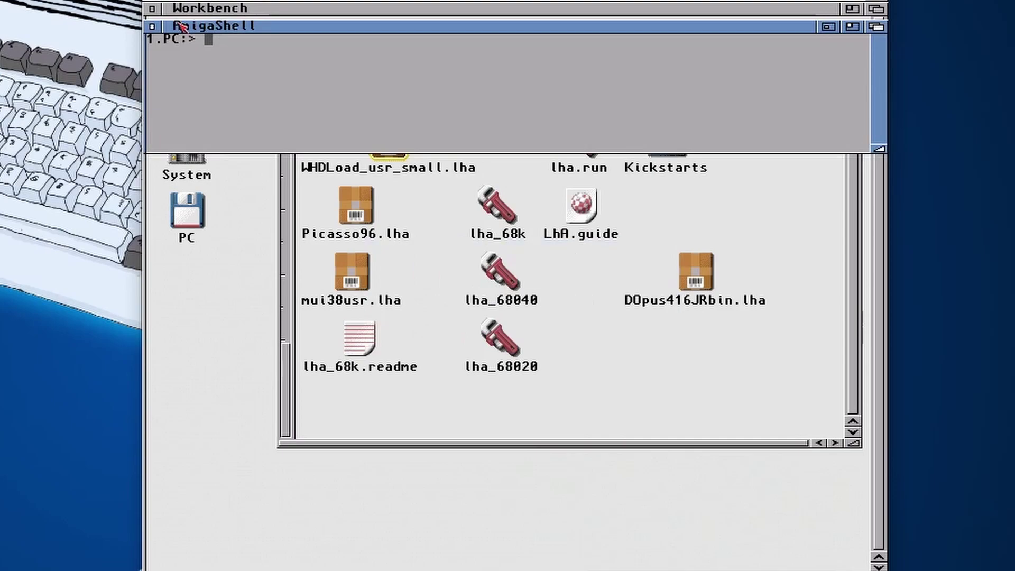
pyautogui.moveTo(182, 26); pyautogui.dragTo(183, 367)
pyautogui.write('lha x ')
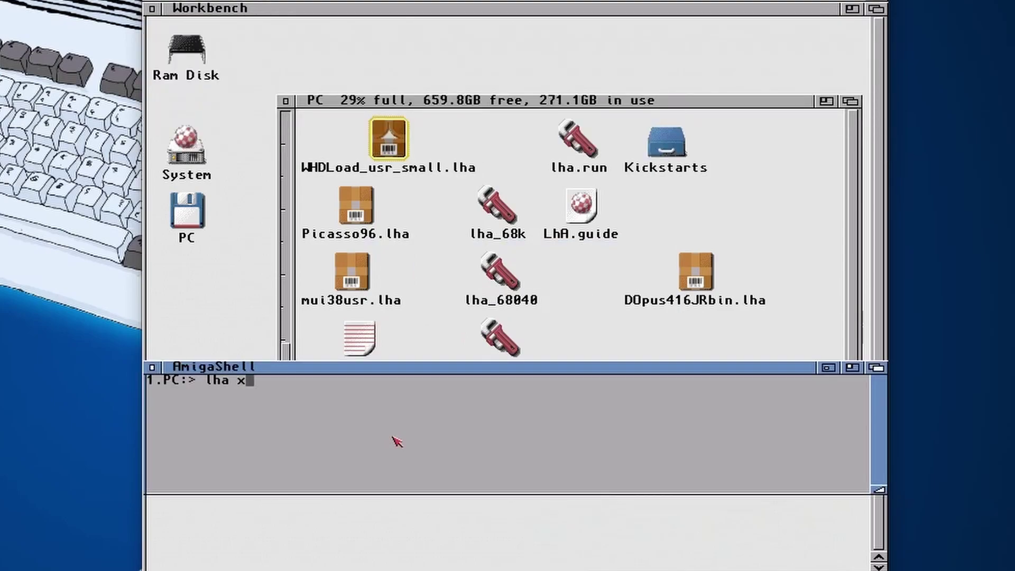
pyautogui.write('WHDLoad_usr_small.lha ')
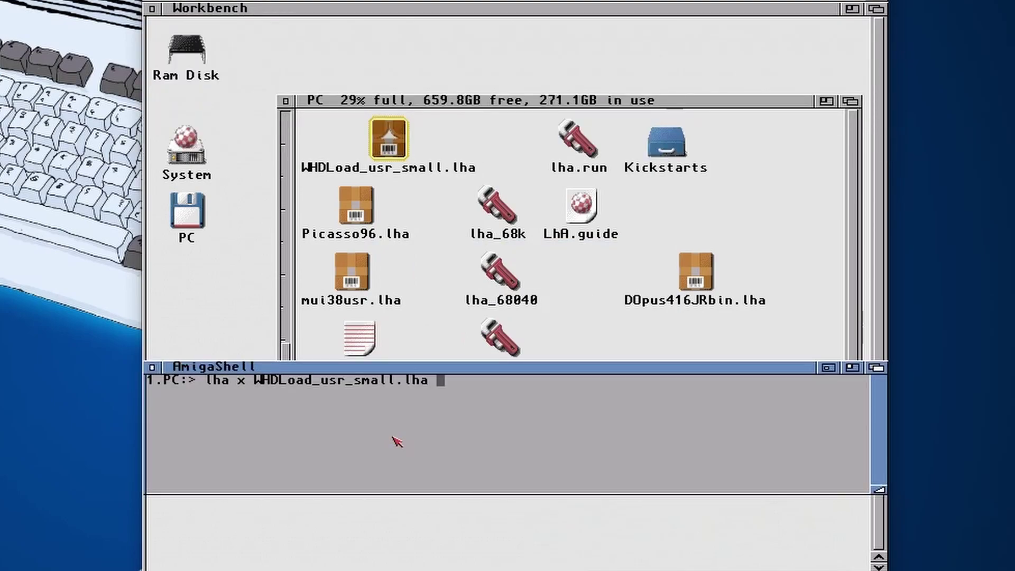
pyautogui.write('RAM:')
pyautogui.press('Return')
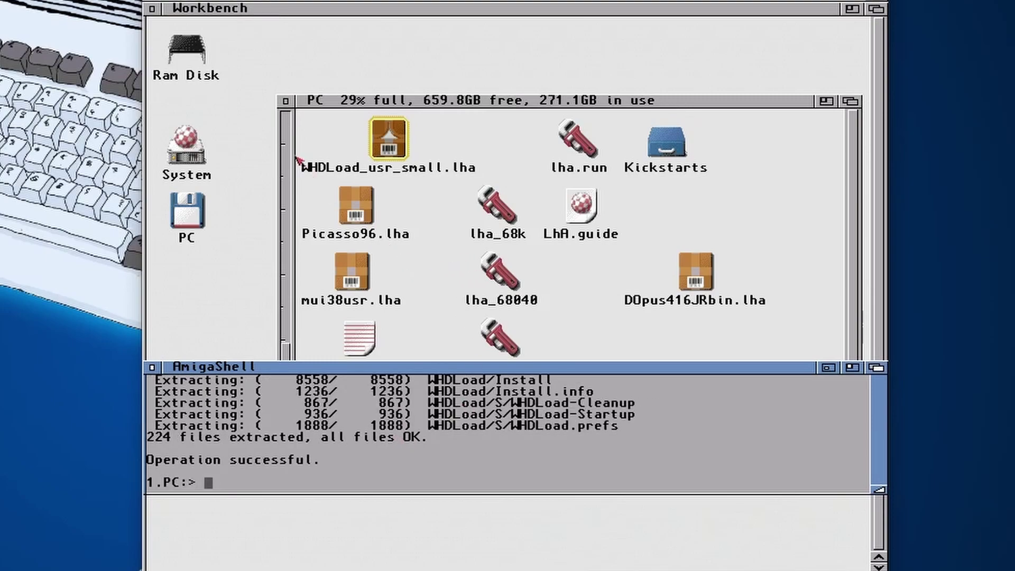
# Launch WHDLoad's installer from Ram Disk > WHDLoad and accept the install options
pyautogui.doubleClick(190, 55)
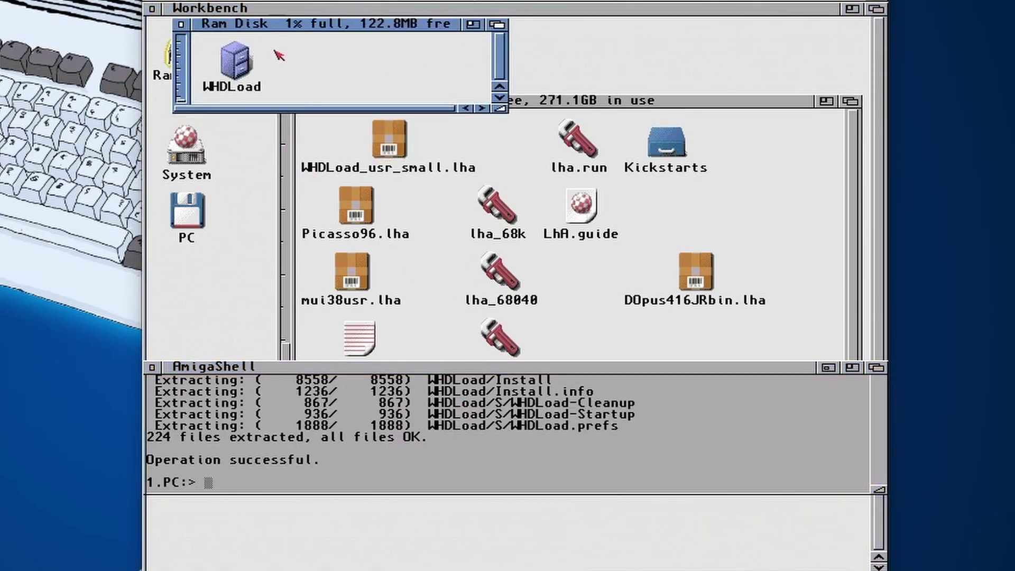
pyautogui.doubleClick(237, 60)
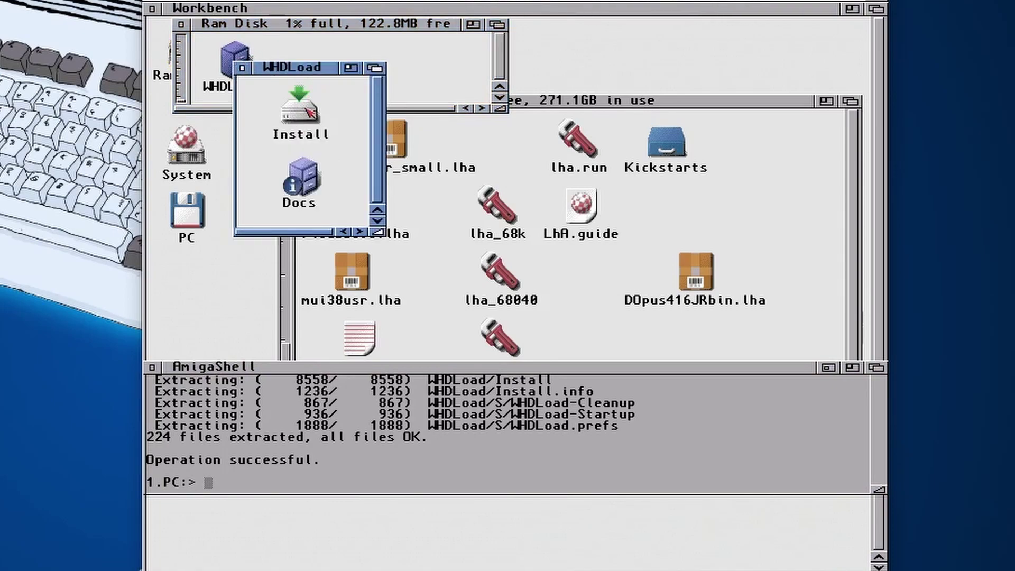
pyautogui.doubleClick(311, 112)
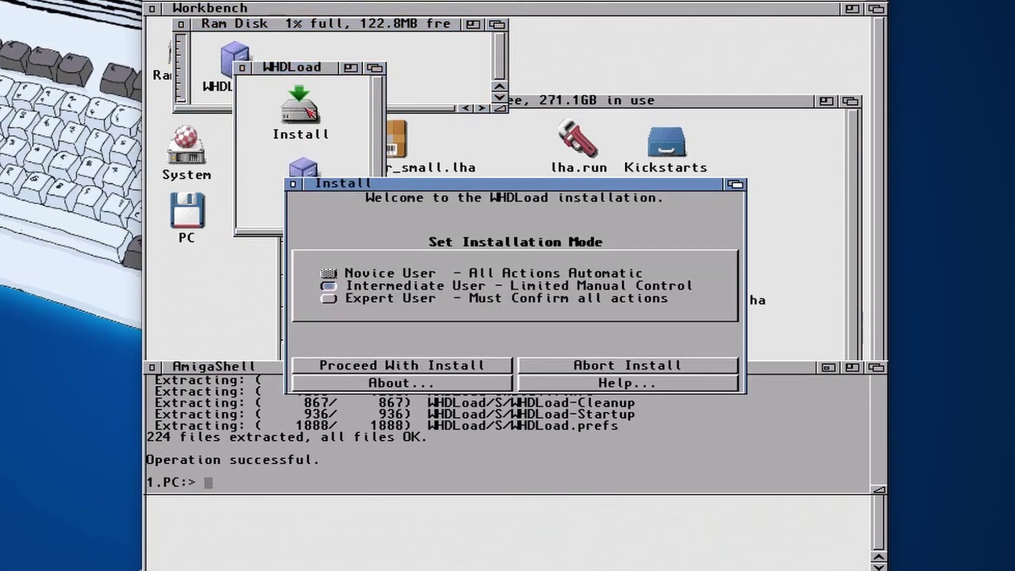
pyautogui.click(393, 371)
pyautogui.click(415, 368)
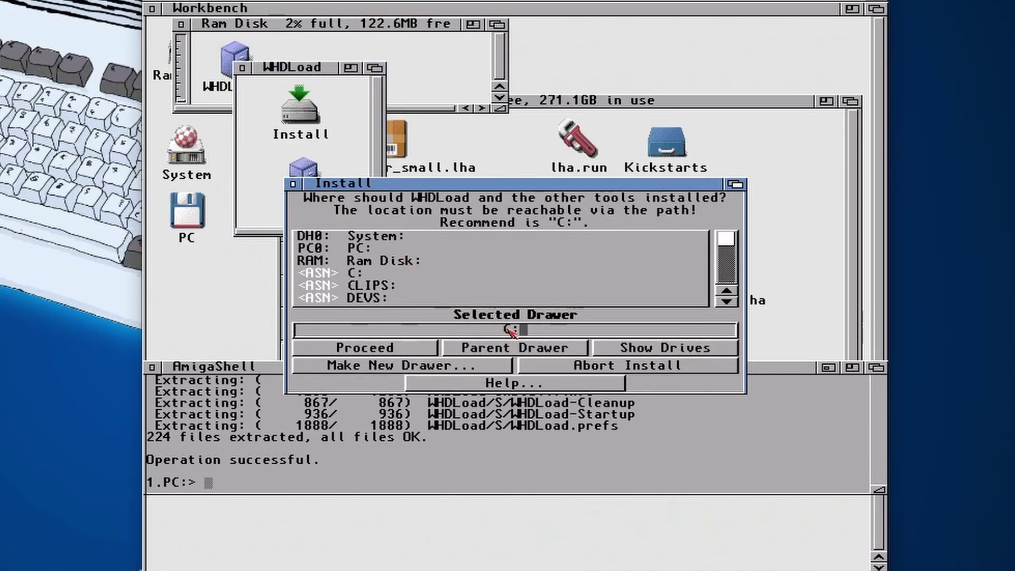
# Install WHDLoad into C: with documentation in Help:, then close the drawer and shell
pyautogui.click(366, 350)
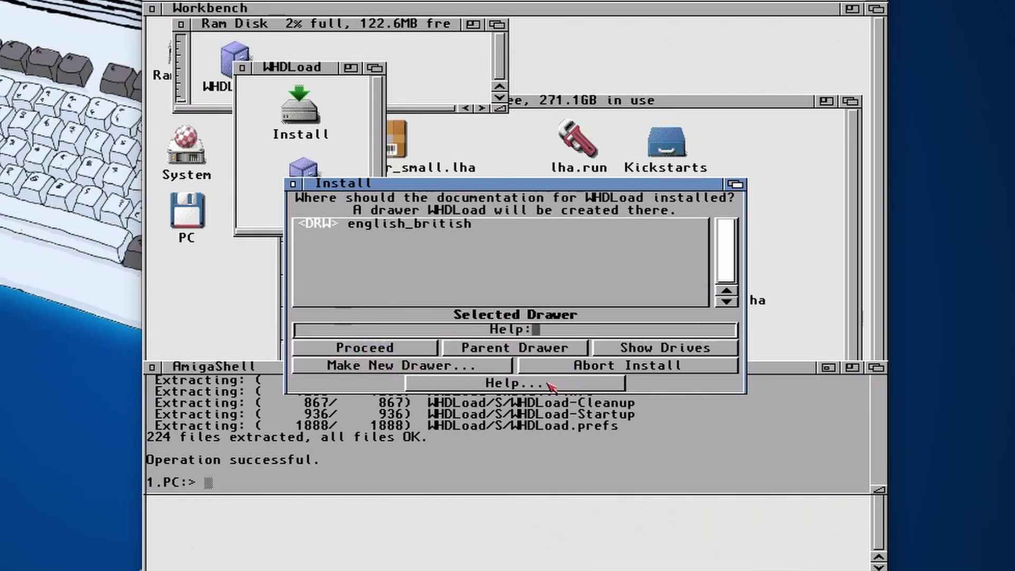
pyautogui.click(373, 352)
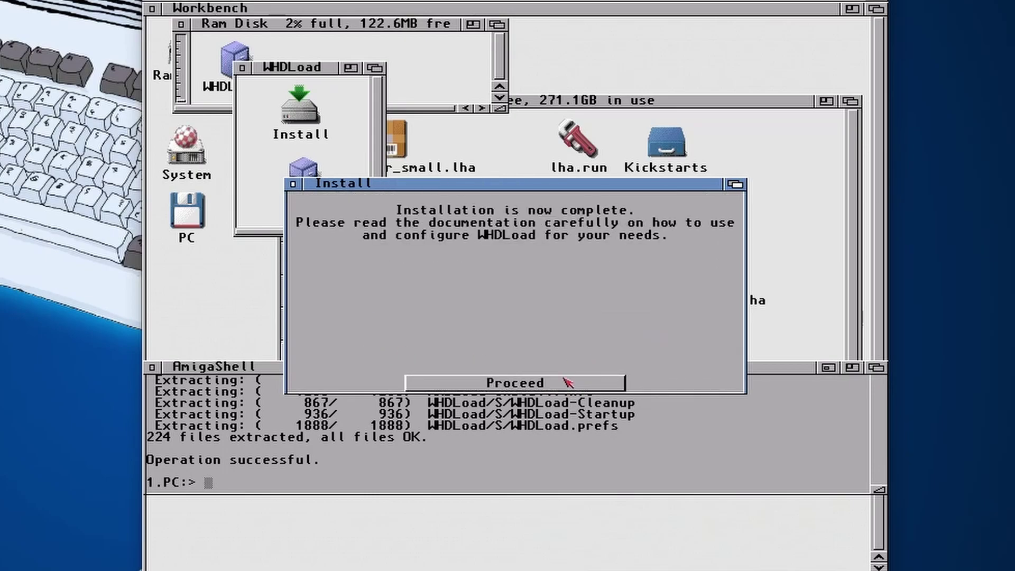
pyautogui.click(560, 382)
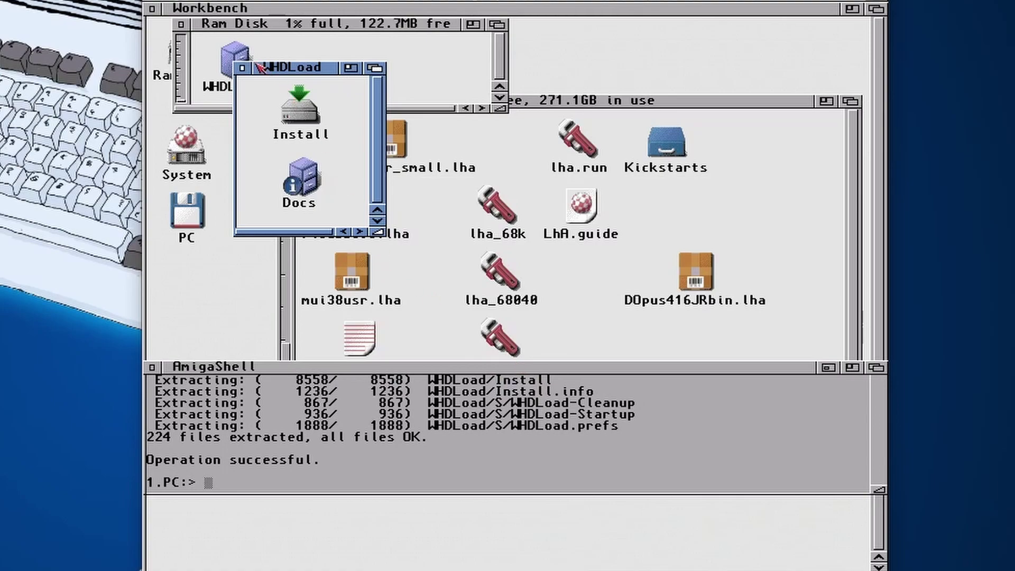
pyautogui.click(242, 67)
pyautogui.click(152, 367)
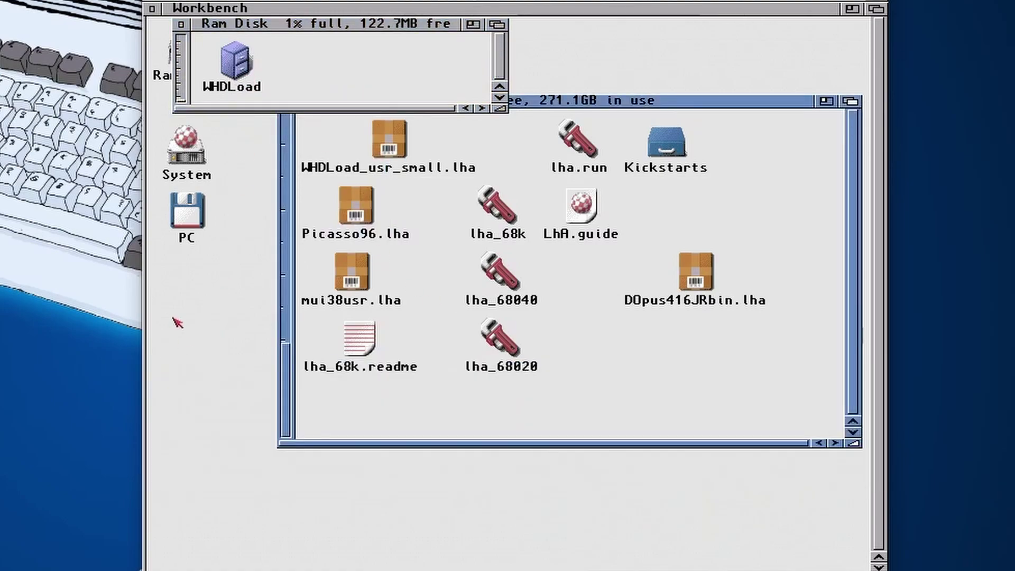
# Review the kick ROM files in PC's Kickstarts drawer, including kick33180, then close it
pyautogui.click(181, 24)
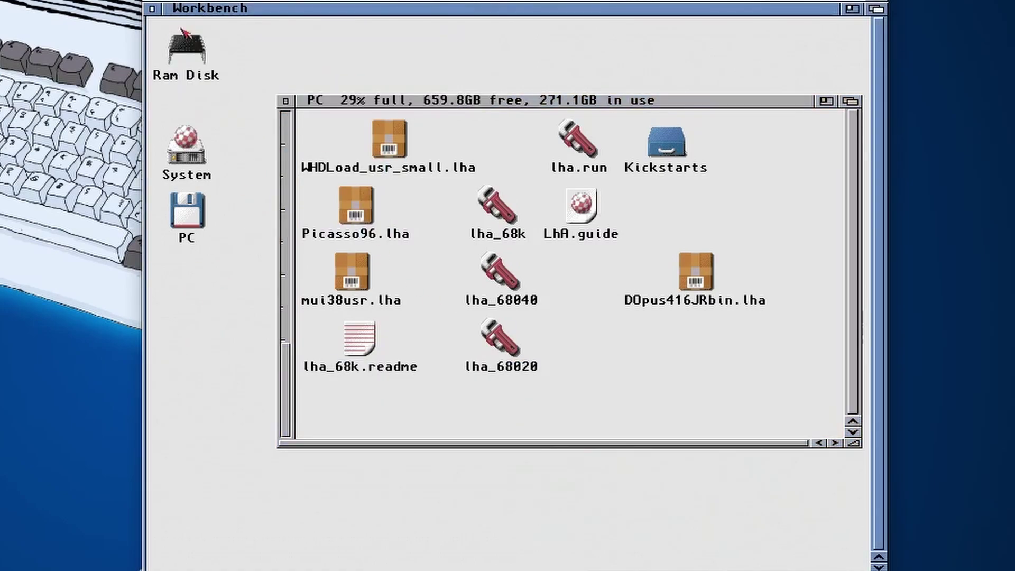
pyautogui.doubleClick(682, 150)
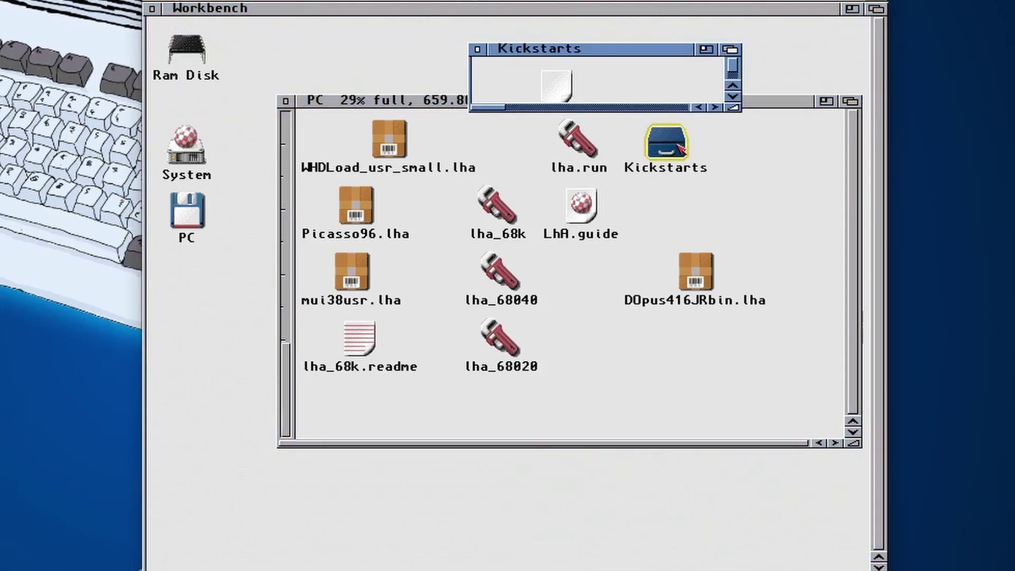
pyautogui.moveTo(732, 107); pyautogui.dragTo(807, 362)
pyautogui.click(572, 362)
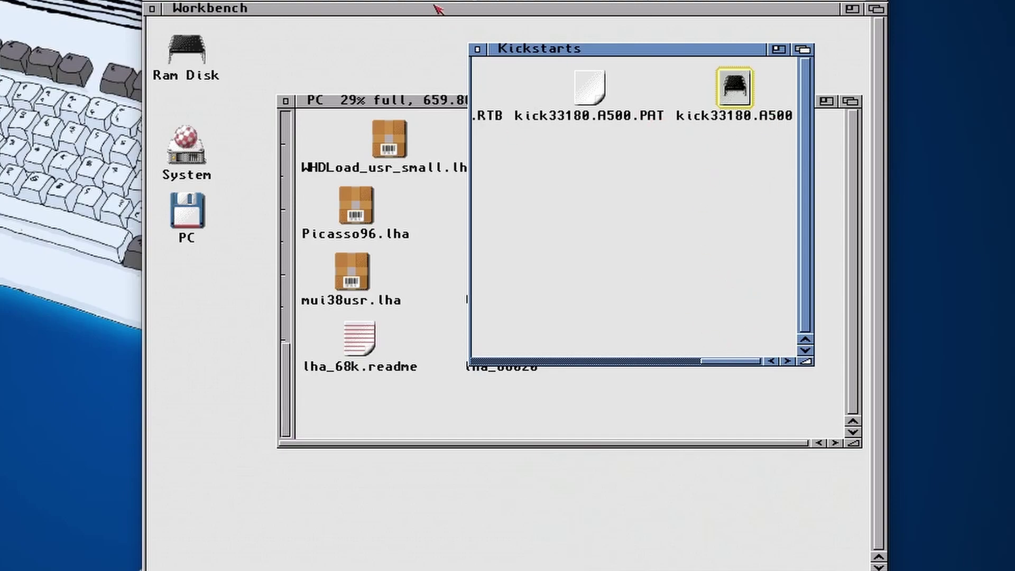
pyautogui.click(478, 50)
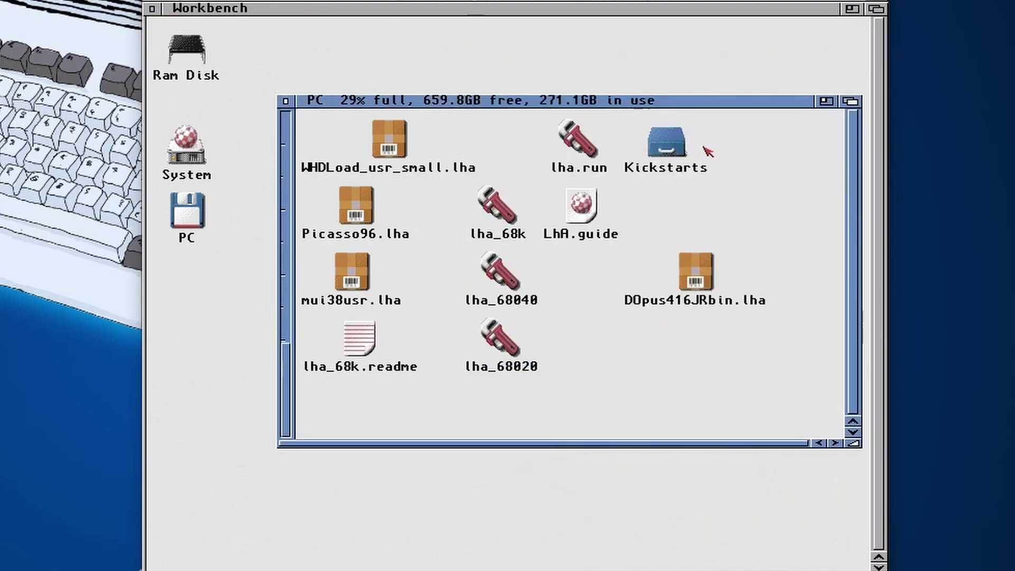
# Copy the Kickstarts drawer from PC into the System disk's Devs drawer
pyautogui.doubleClick(186, 154)
pyautogui.moveTo(343, 26); pyautogui.dragTo(367, 303)
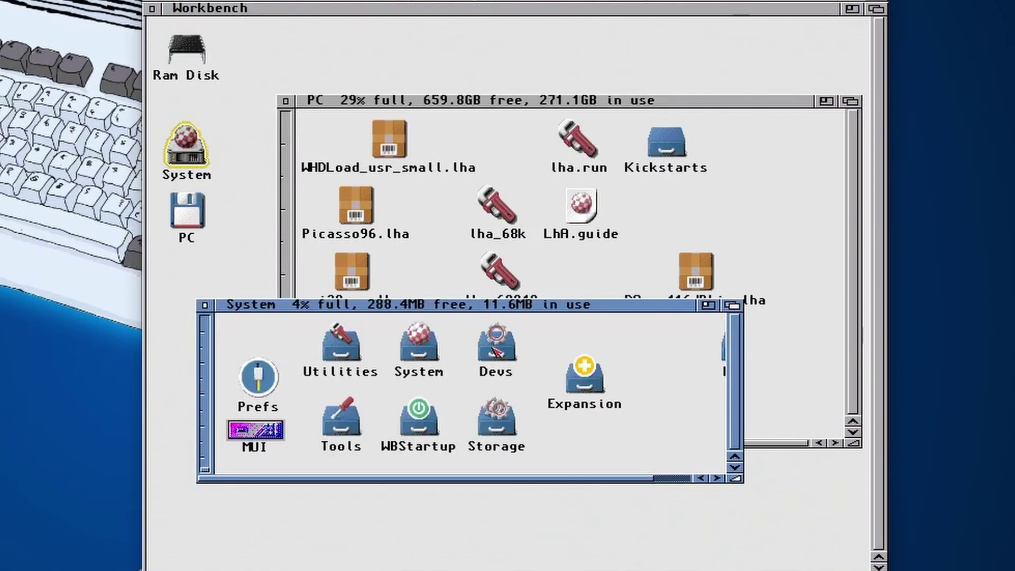
pyautogui.doubleClick(493, 349)
pyautogui.moveTo(667, 145); pyautogui.dragTo(411, 218)
# Update the Devs window to show the new Kickstarts drawer, then close the drawer windows
pyautogui.rightClick(412, 218)
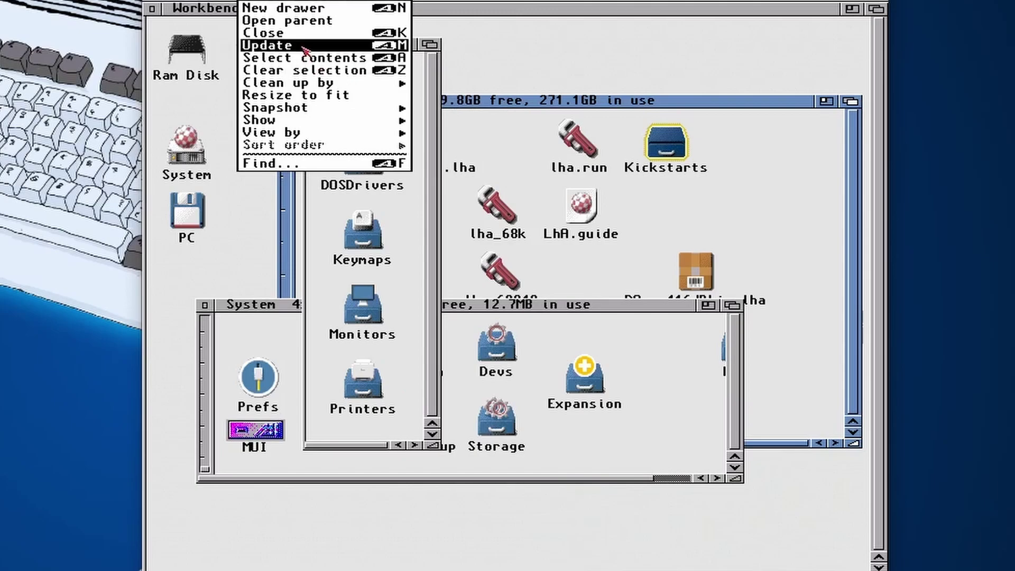
pyautogui.click(266, 45)
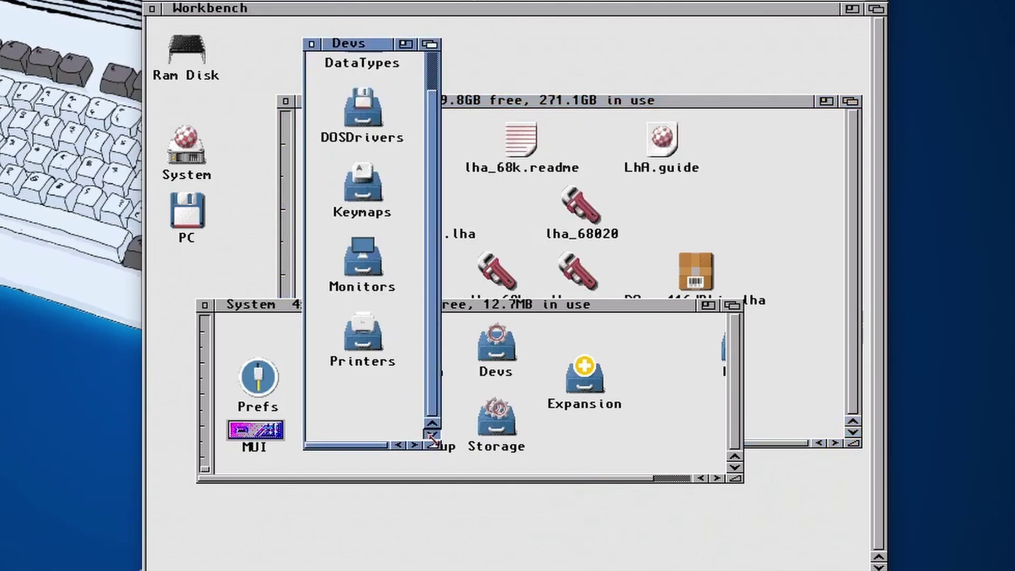
pyautogui.moveTo(434, 531); pyautogui.dragTo(454, 531)
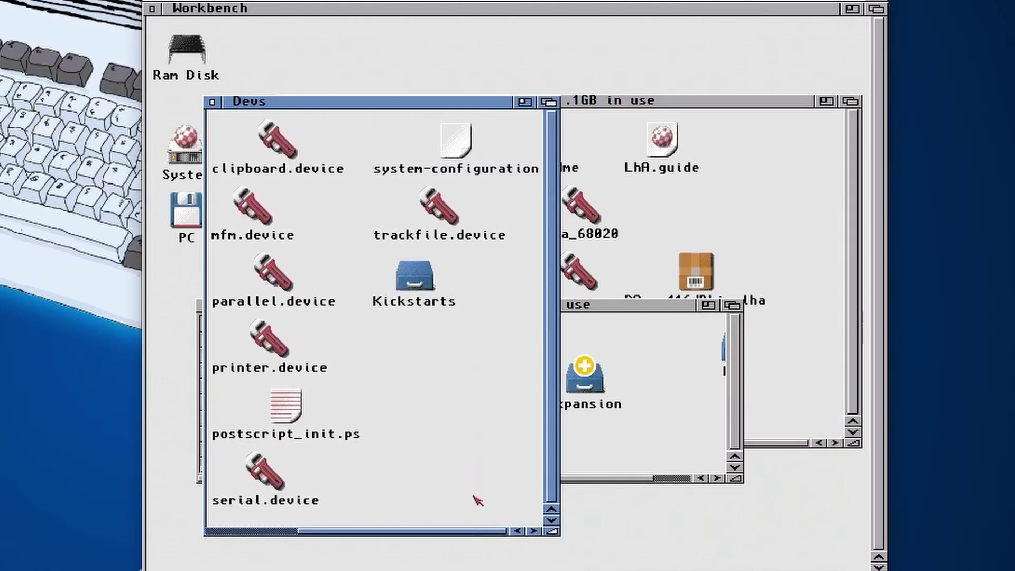
pyautogui.click(212, 102)
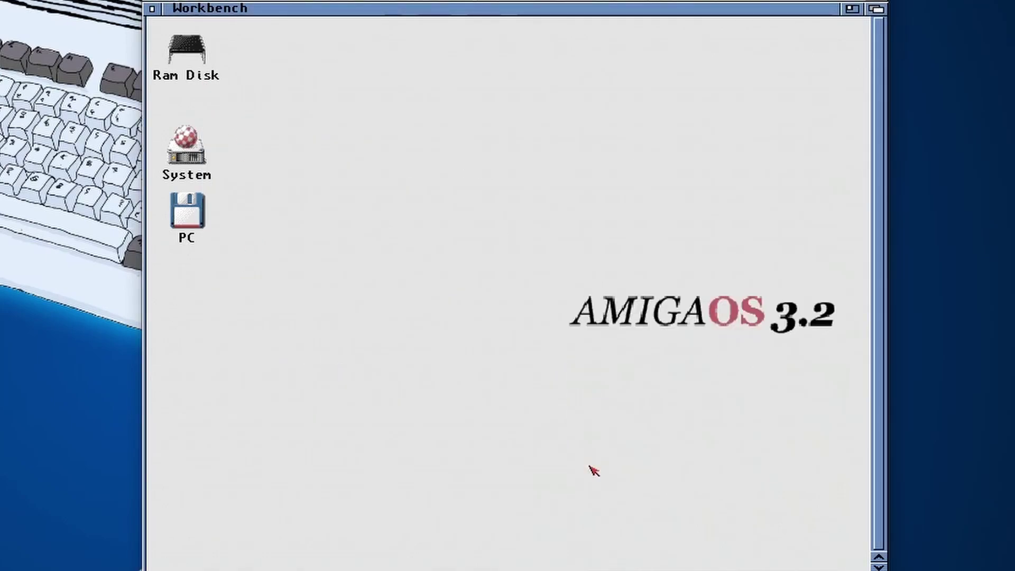